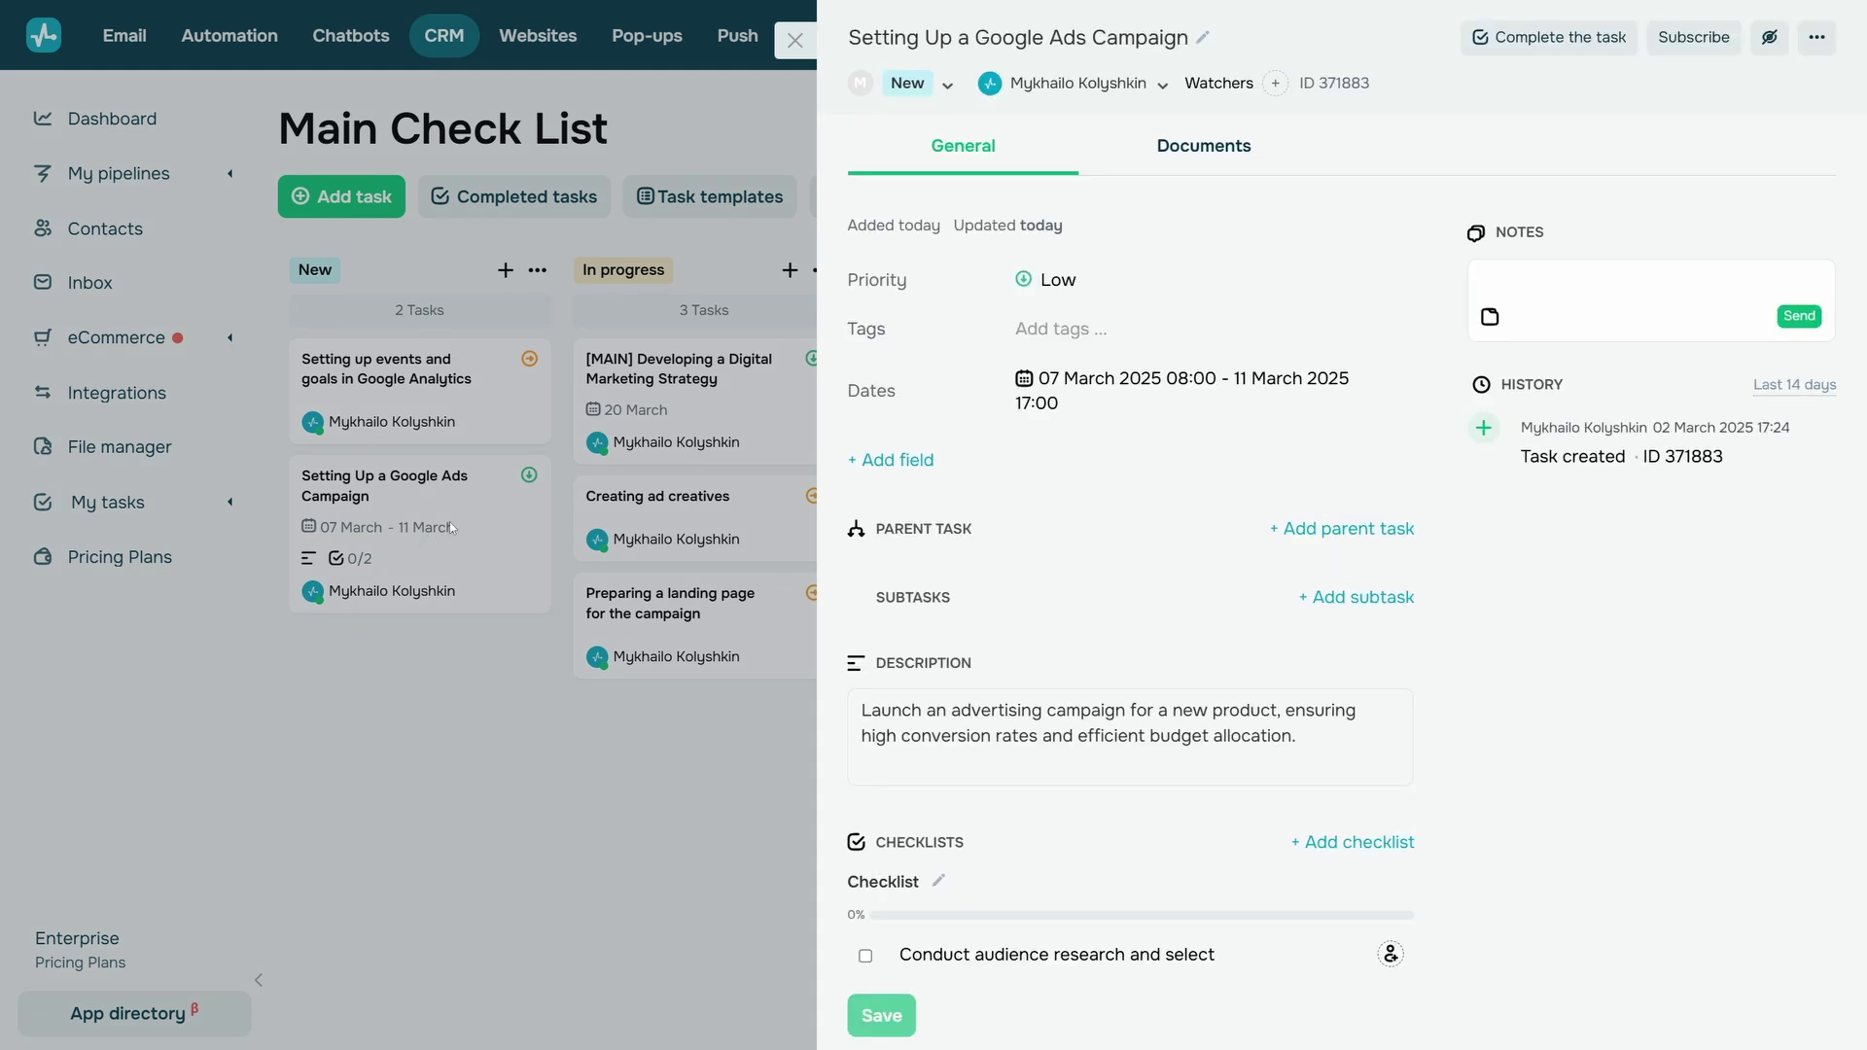
left_click(1207, 39)
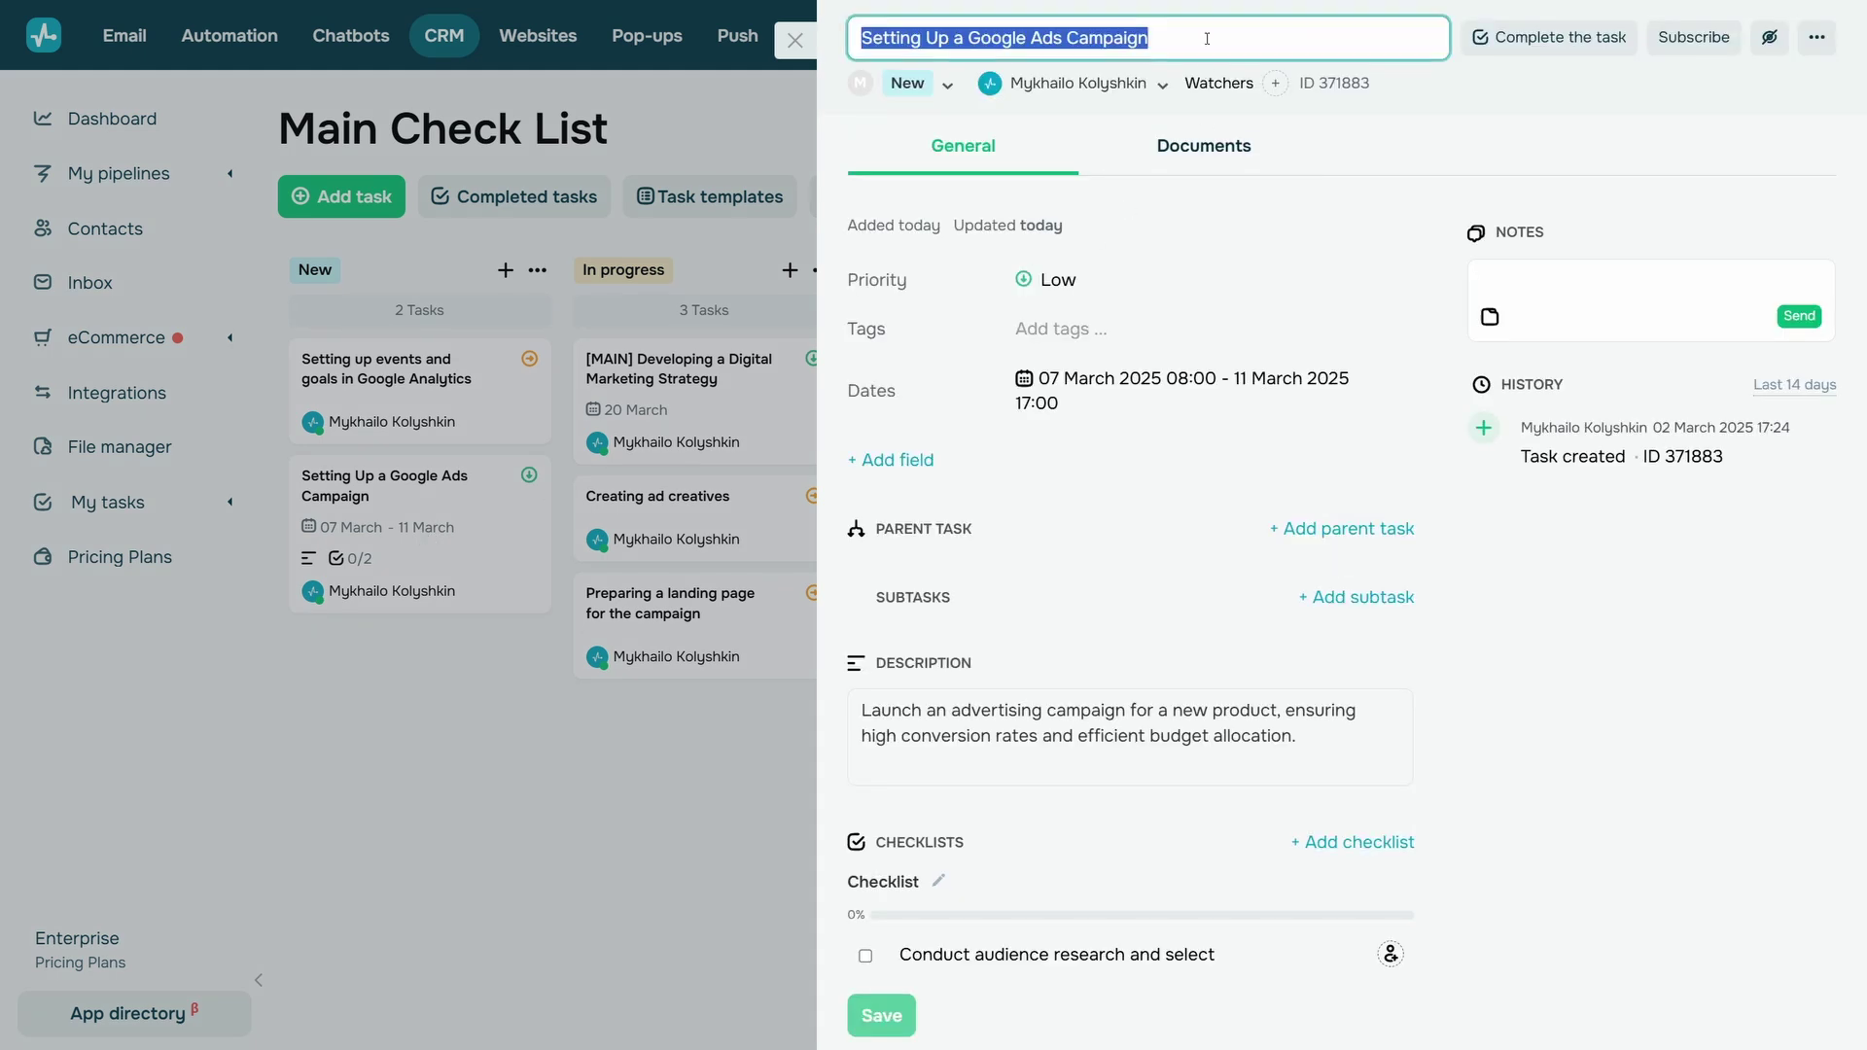
left_click(1063, 37)
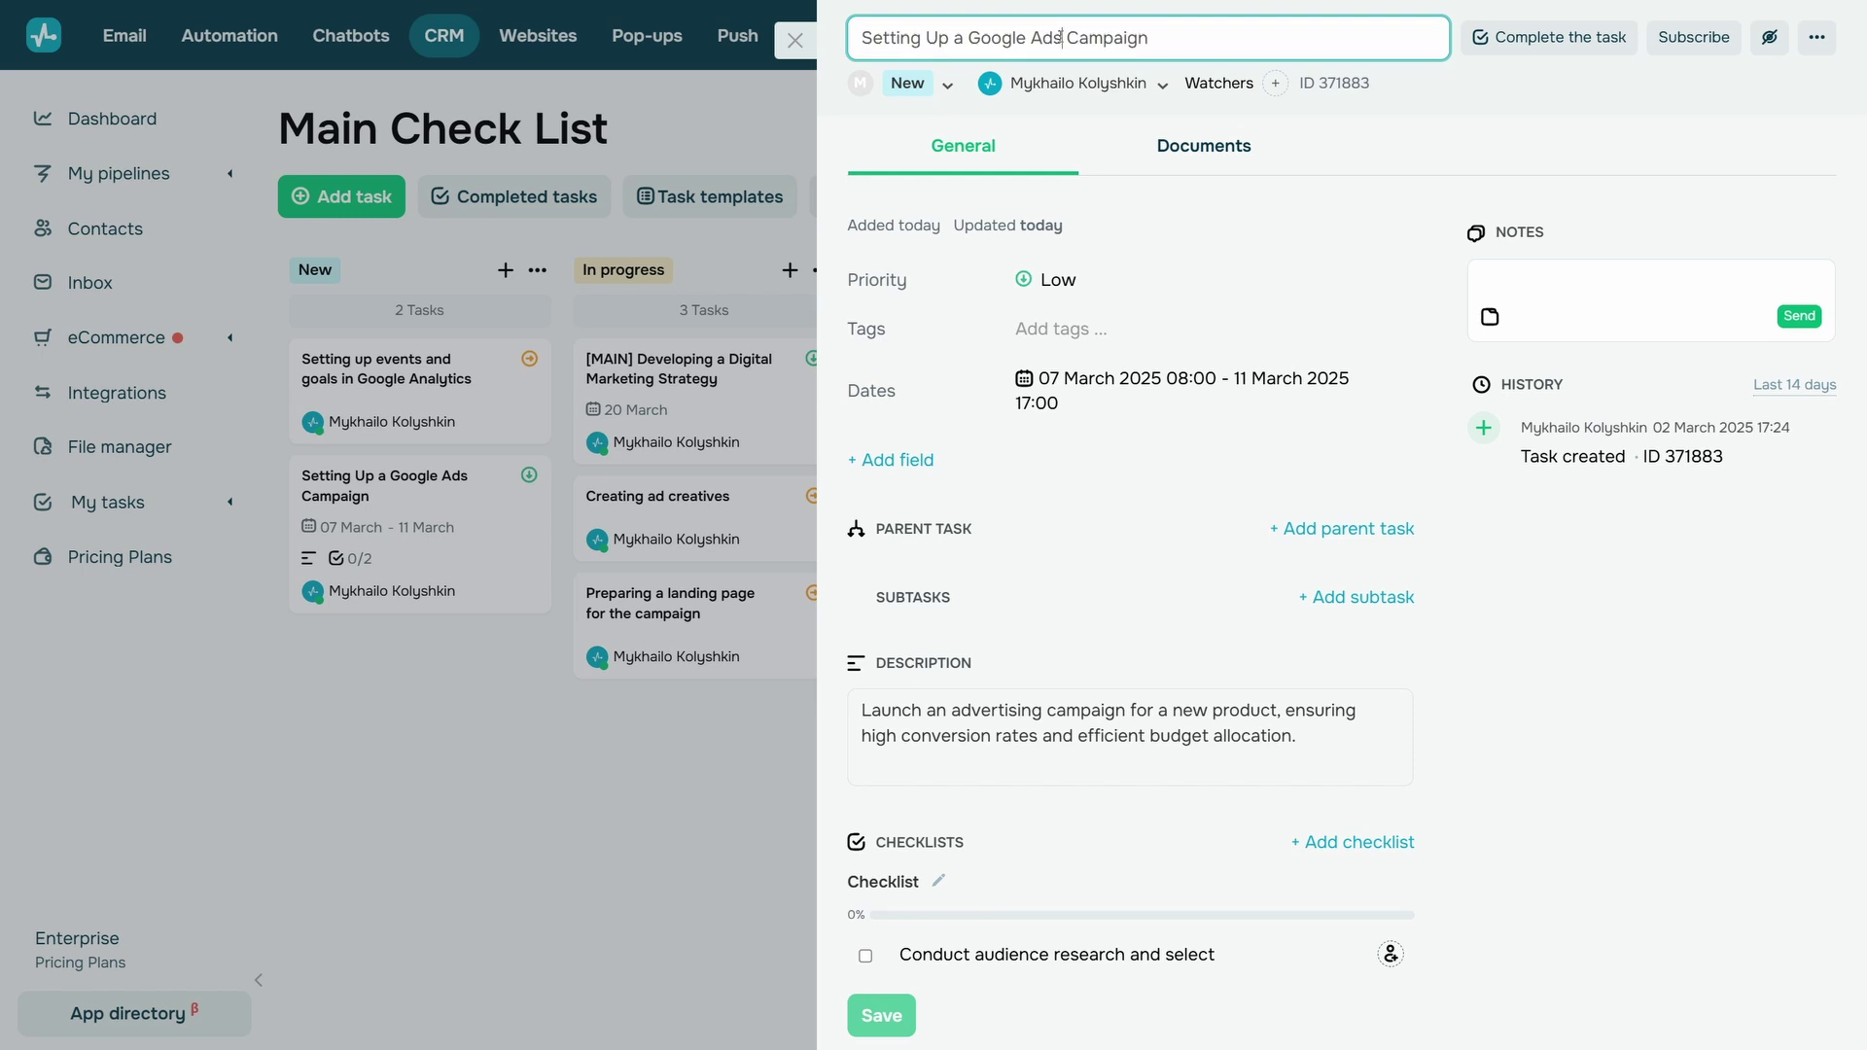
left_click_drag(1062, 37, 967, 38)
left_click(1278, 22)
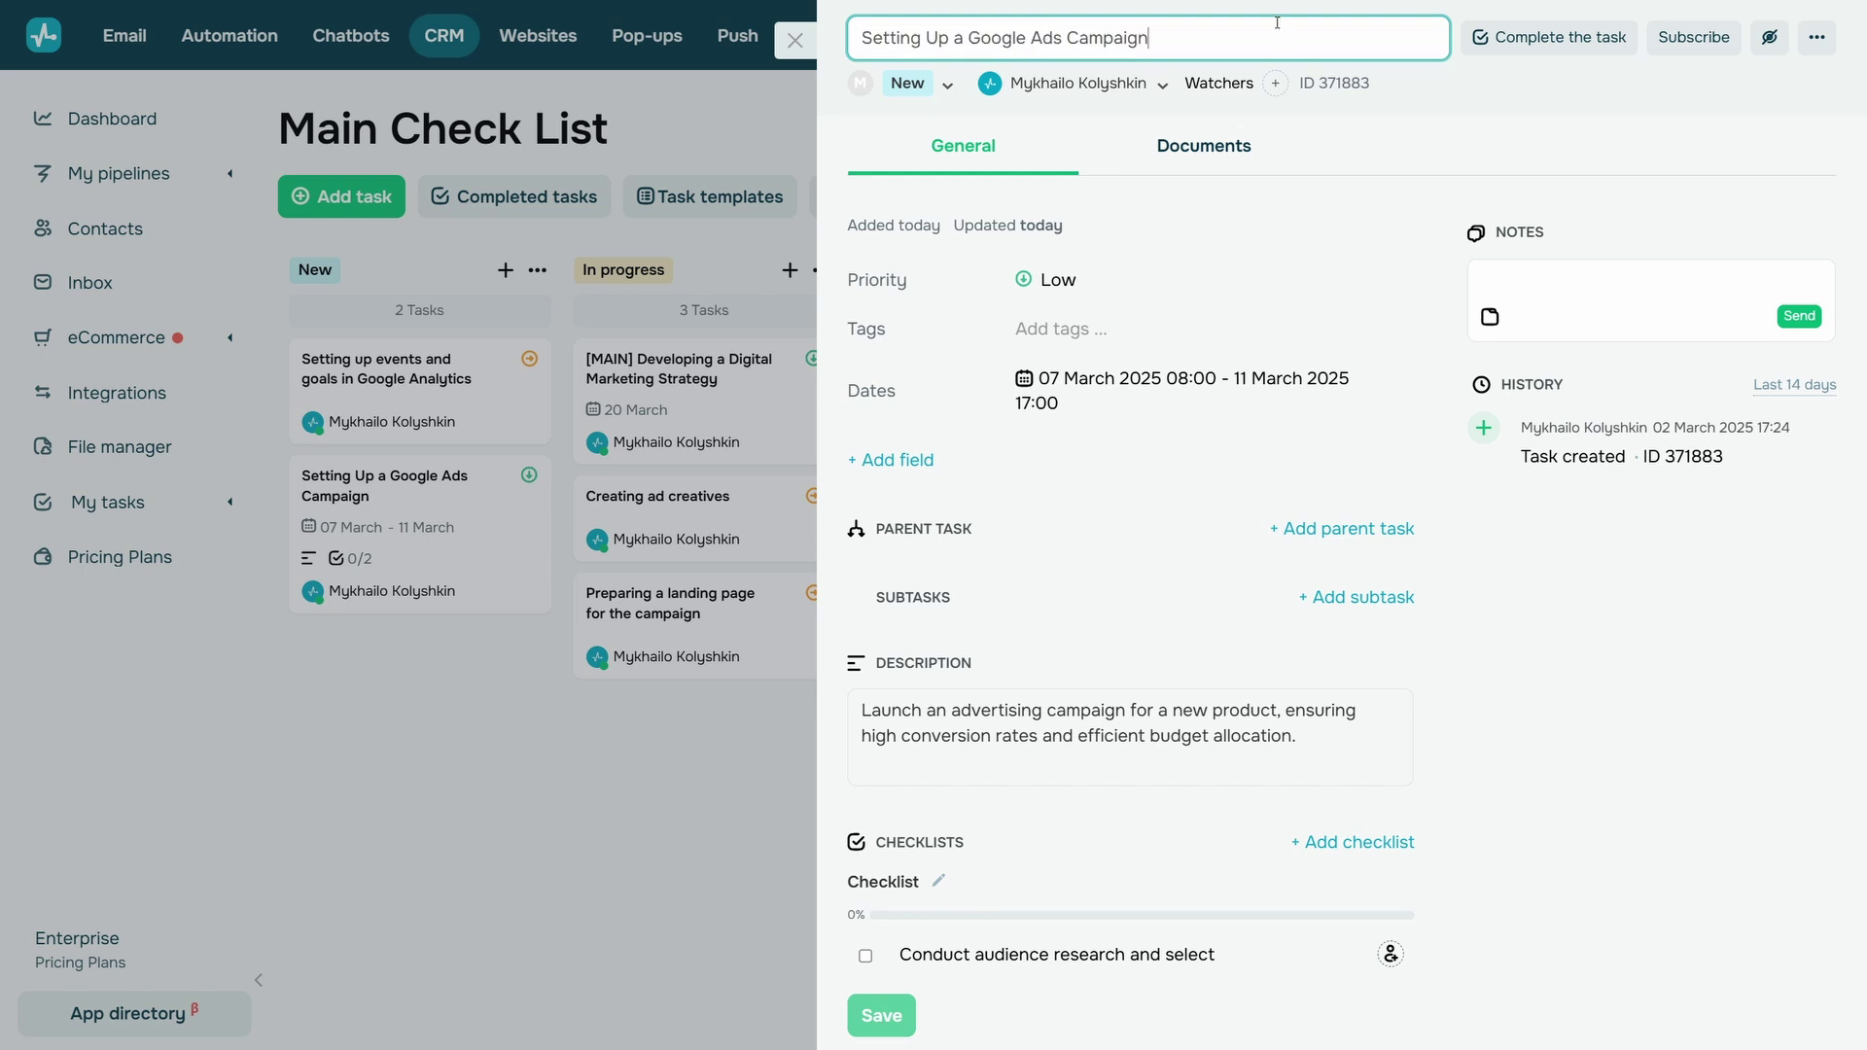
left_click(1342, 105)
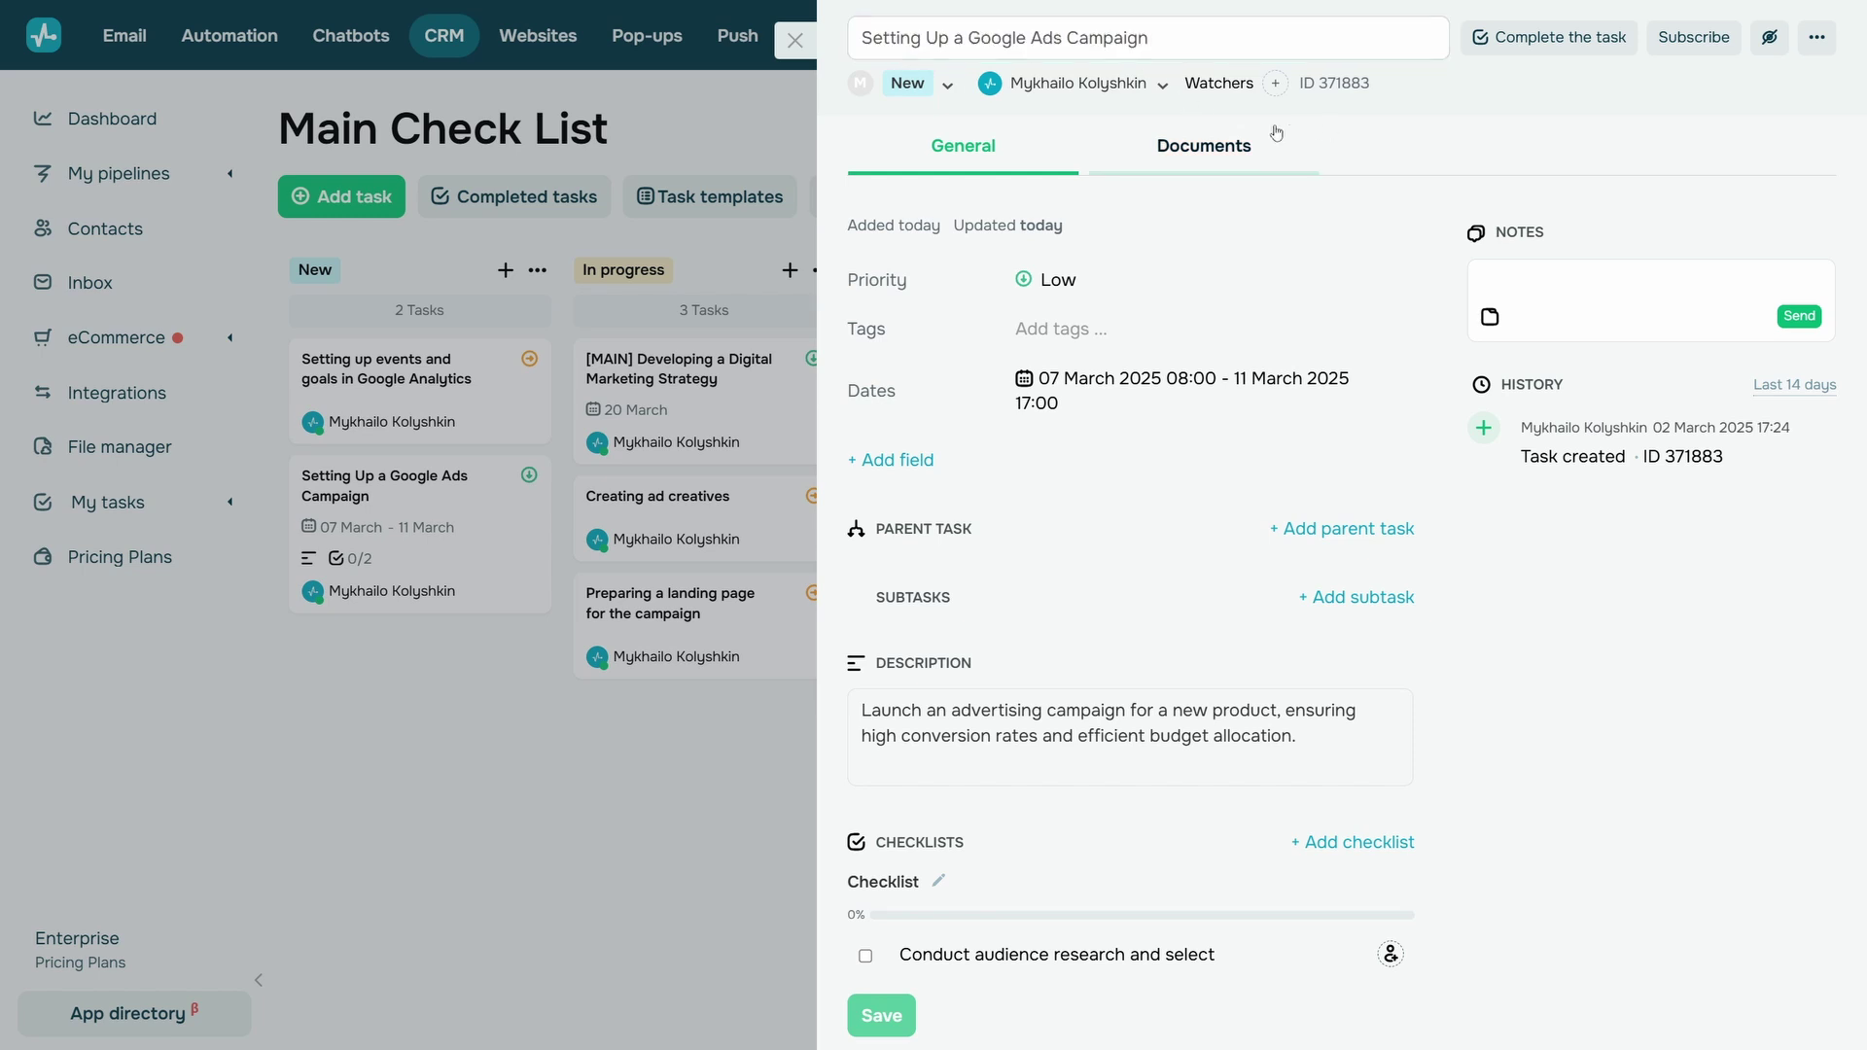
Step: Set the task's priority to High and try to create a tag named Google Ads
left_click(1055, 280)
left_click(1051, 335)
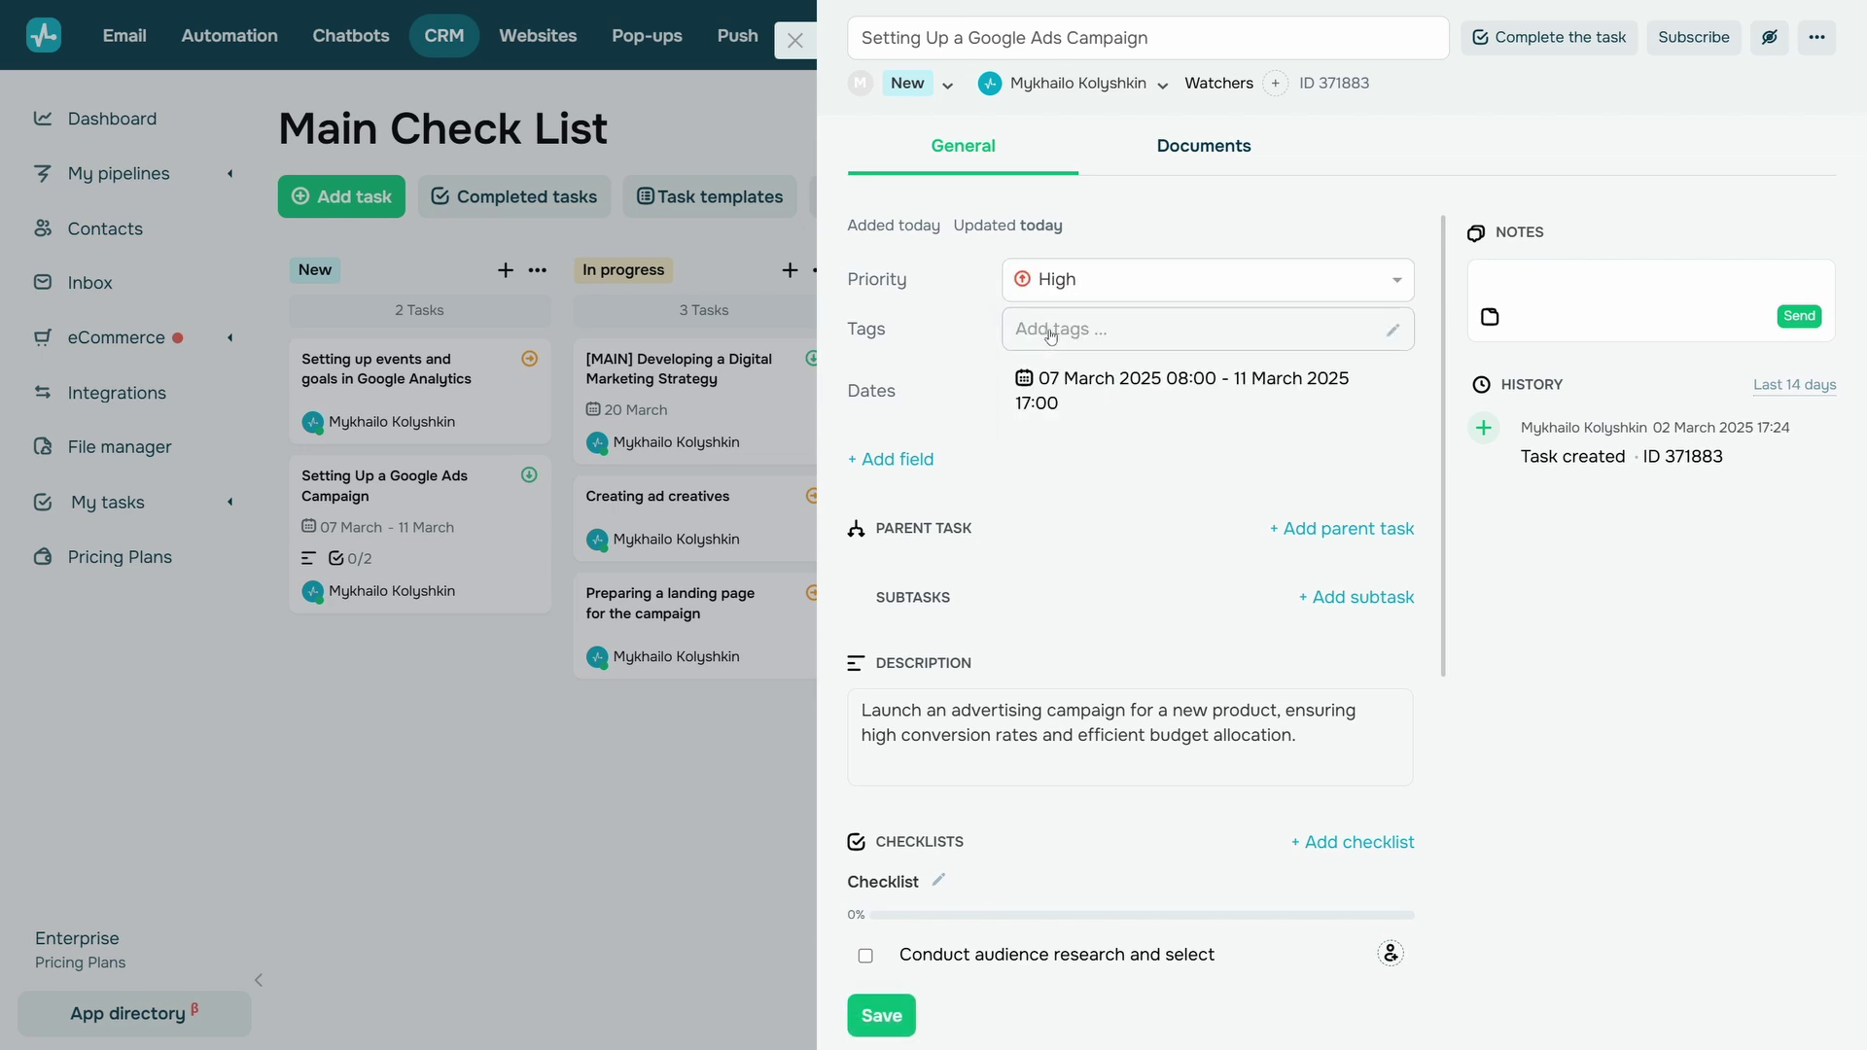
left_click(1051, 336)
type("Google Ads")
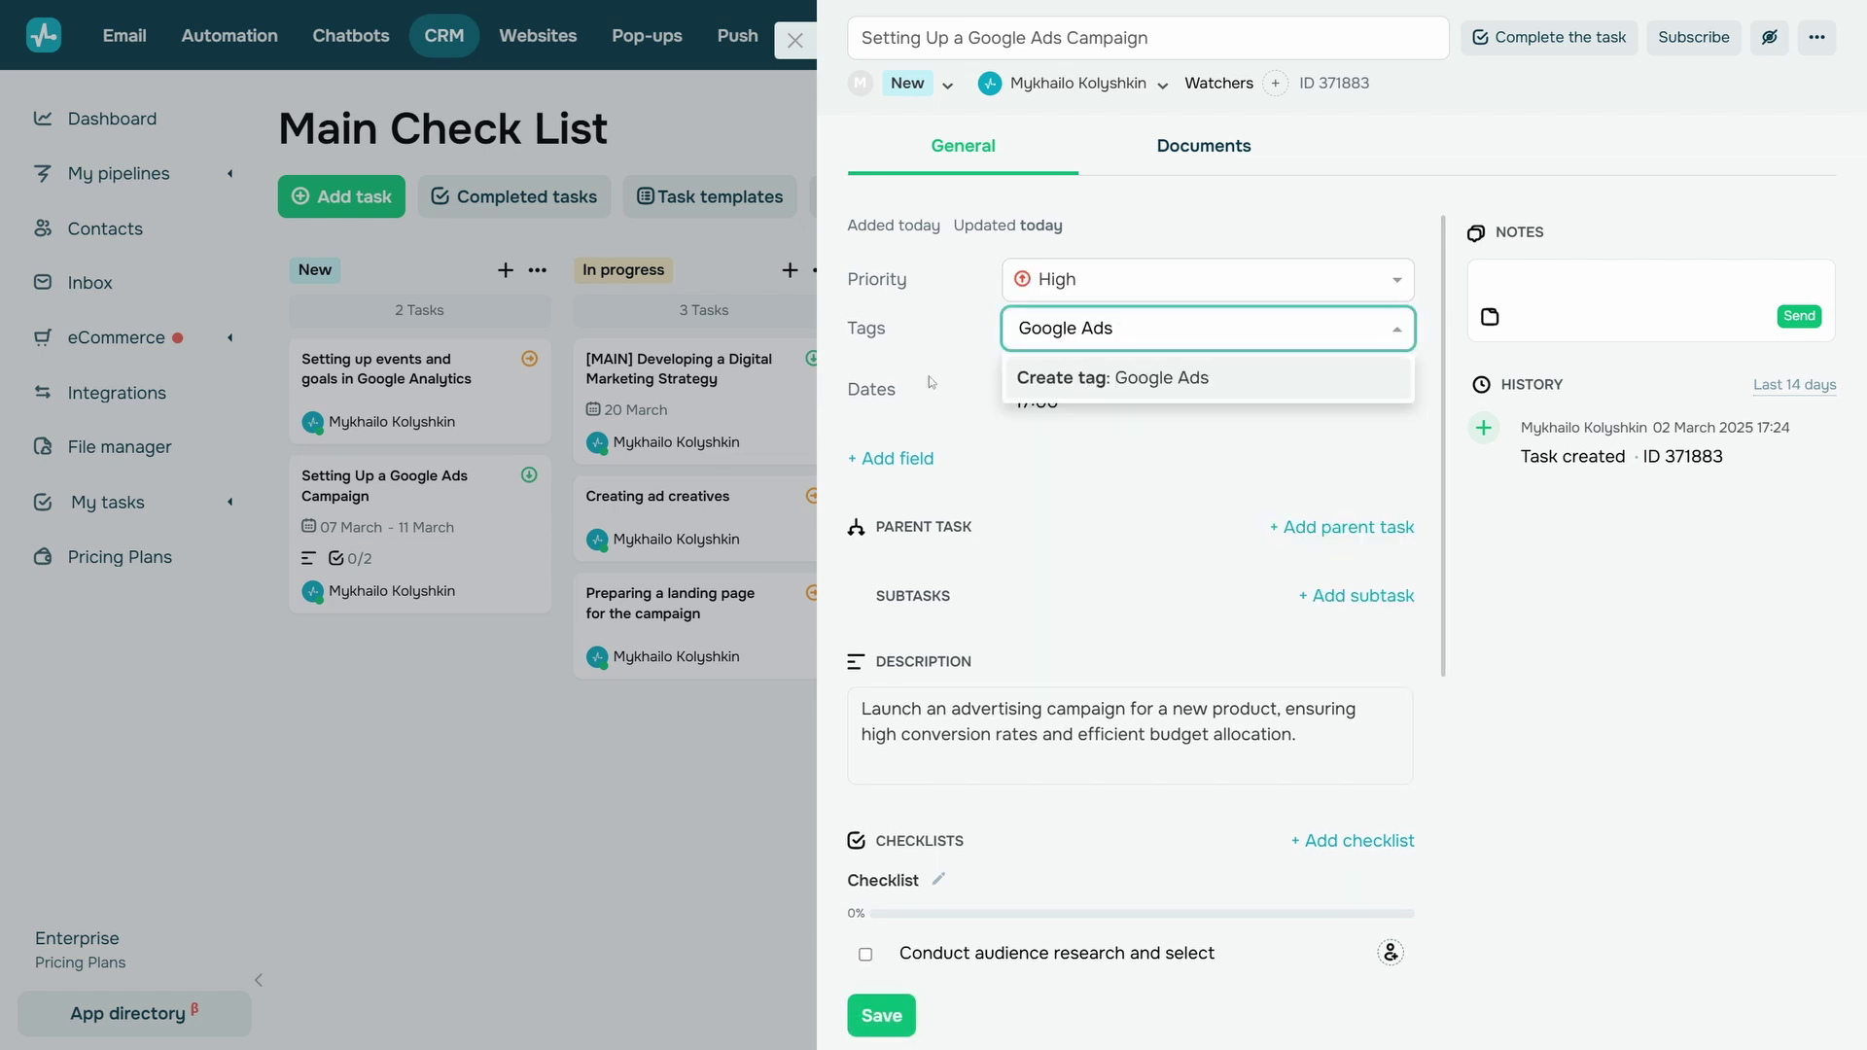
left_click(1094, 385)
Step: Set the reminder in the task's date settings to In 2 days
left_click(1128, 389)
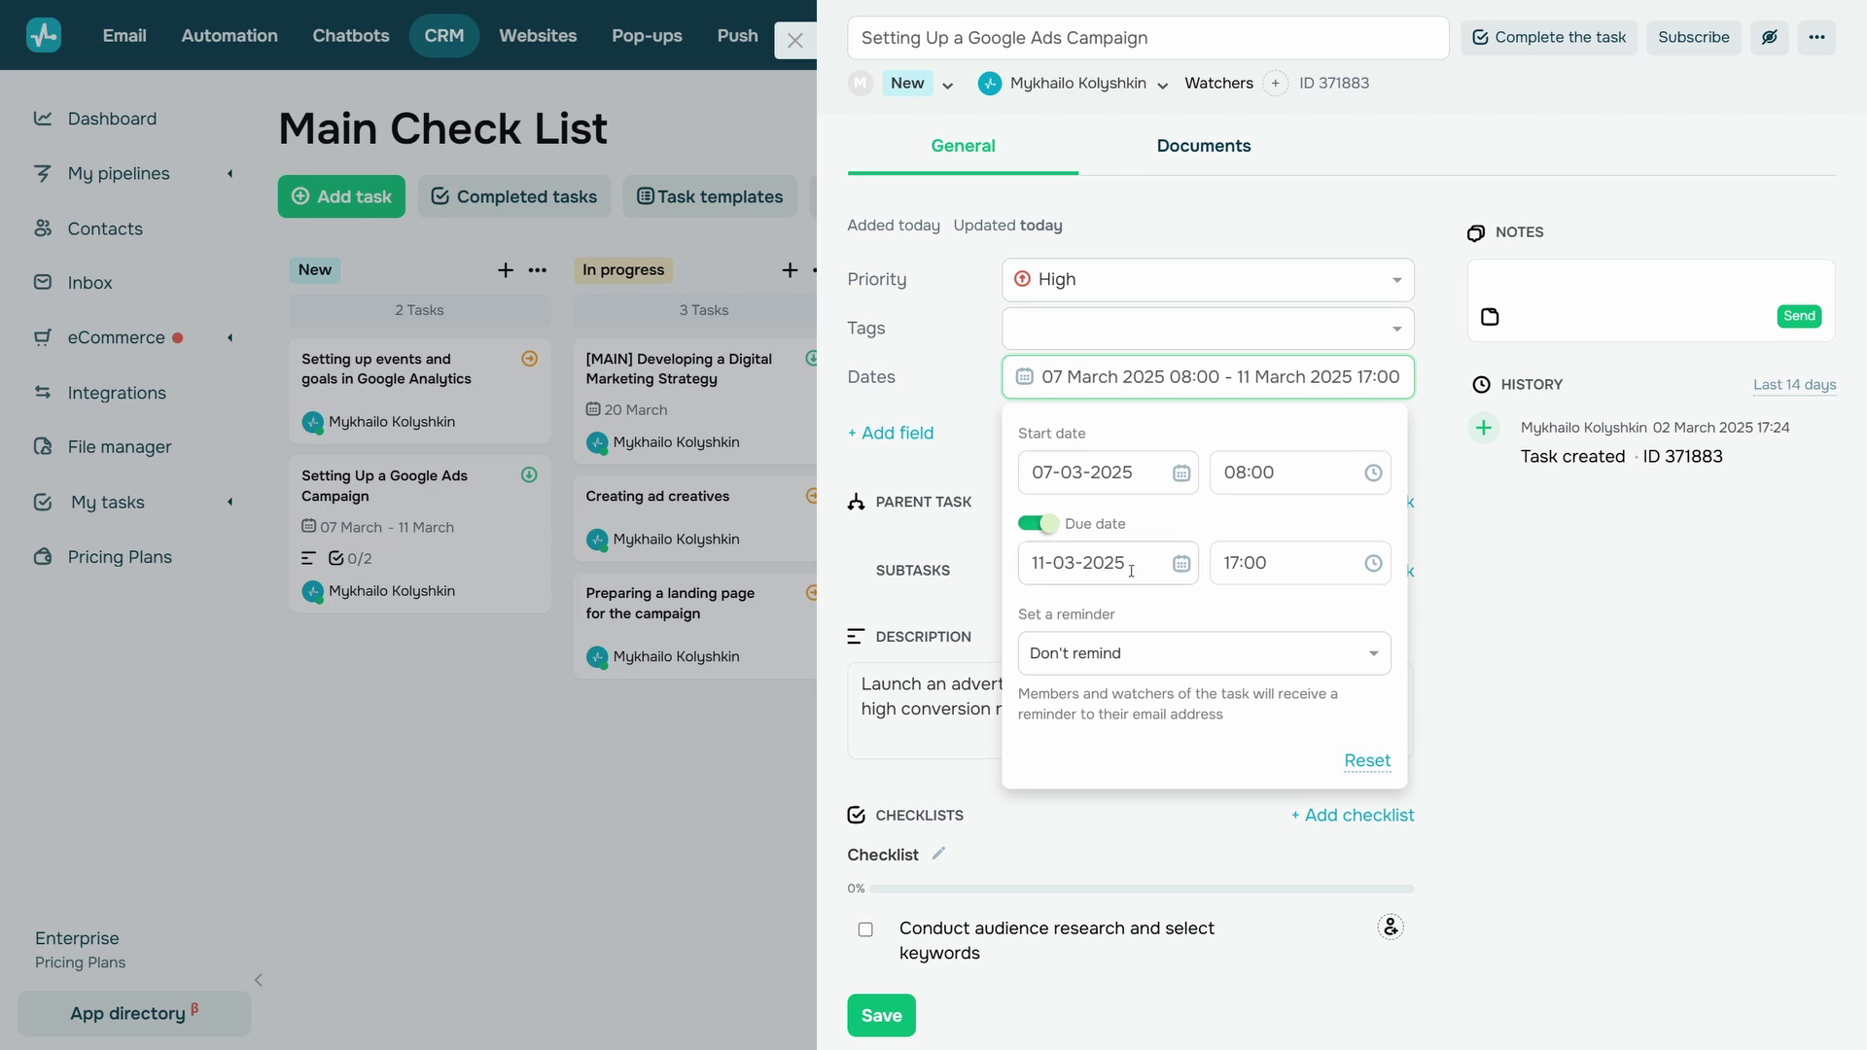
left_click(1127, 470)
left_click(1138, 448)
left_click(1128, 562)
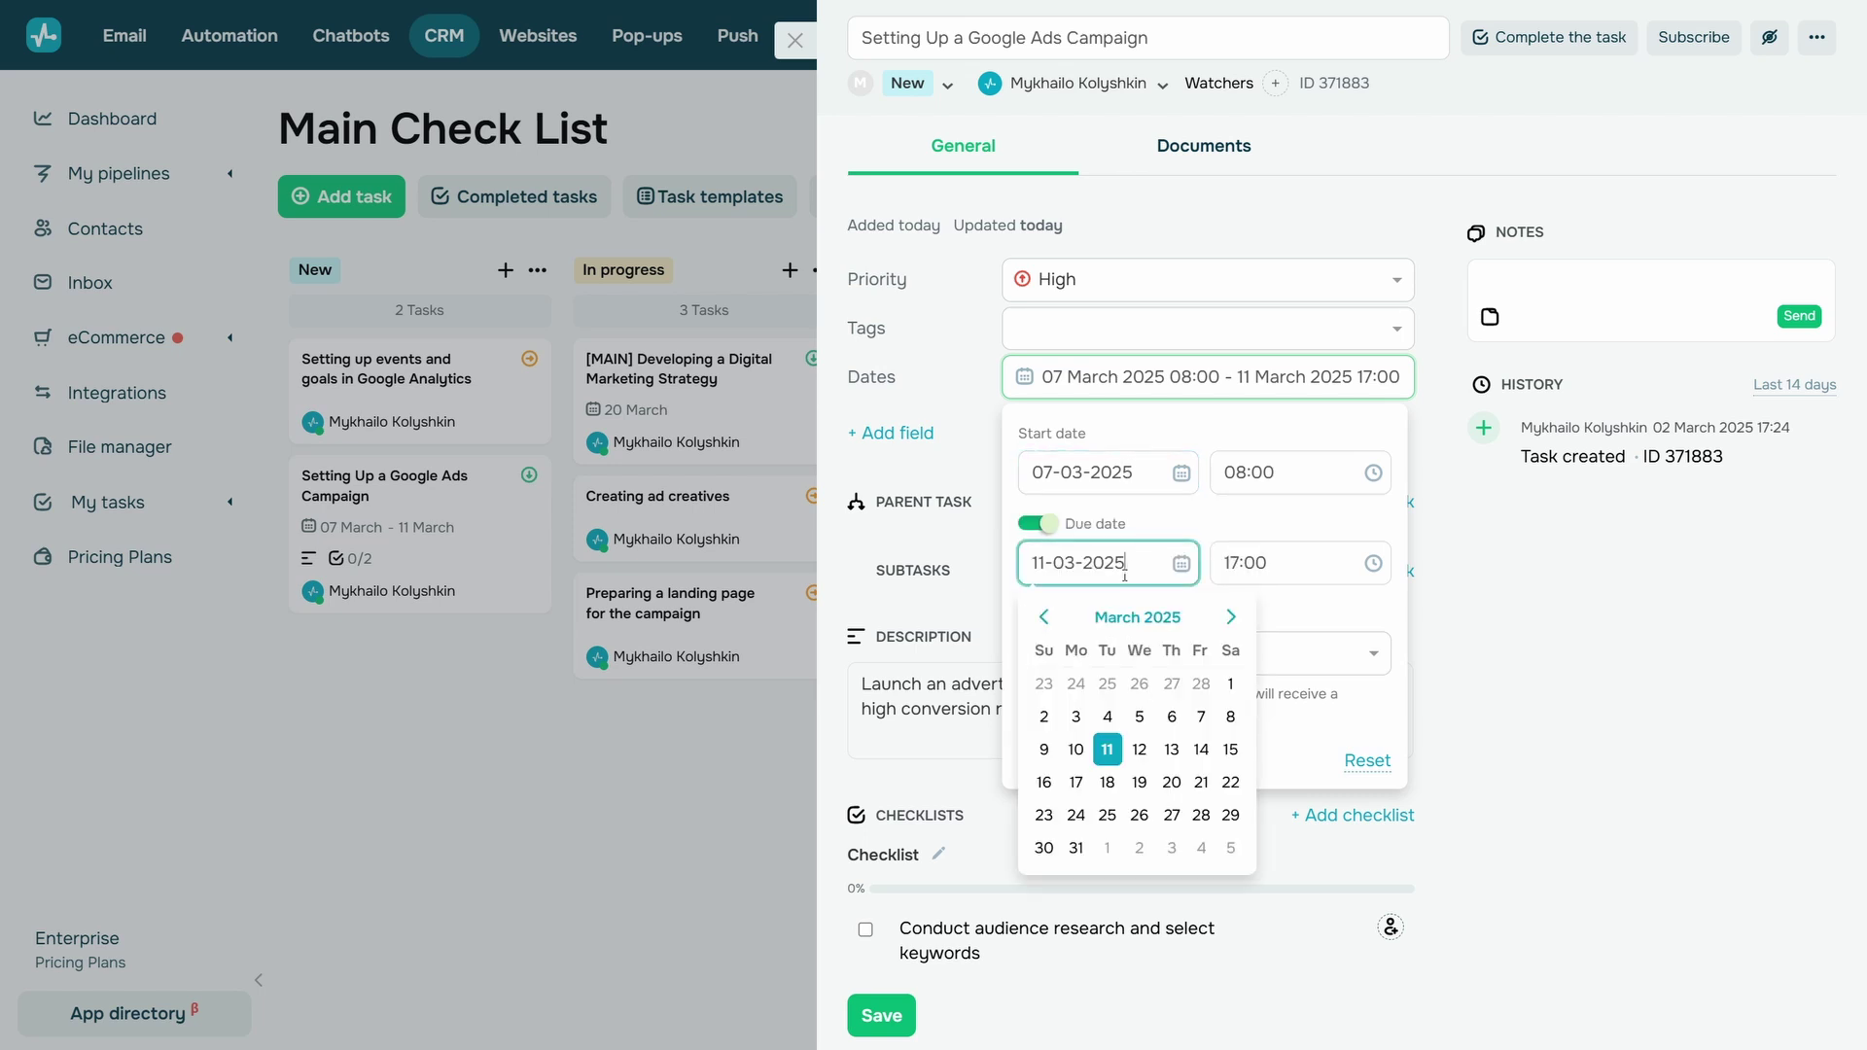
left_click(1167, 532)
left_click(1131, 654)
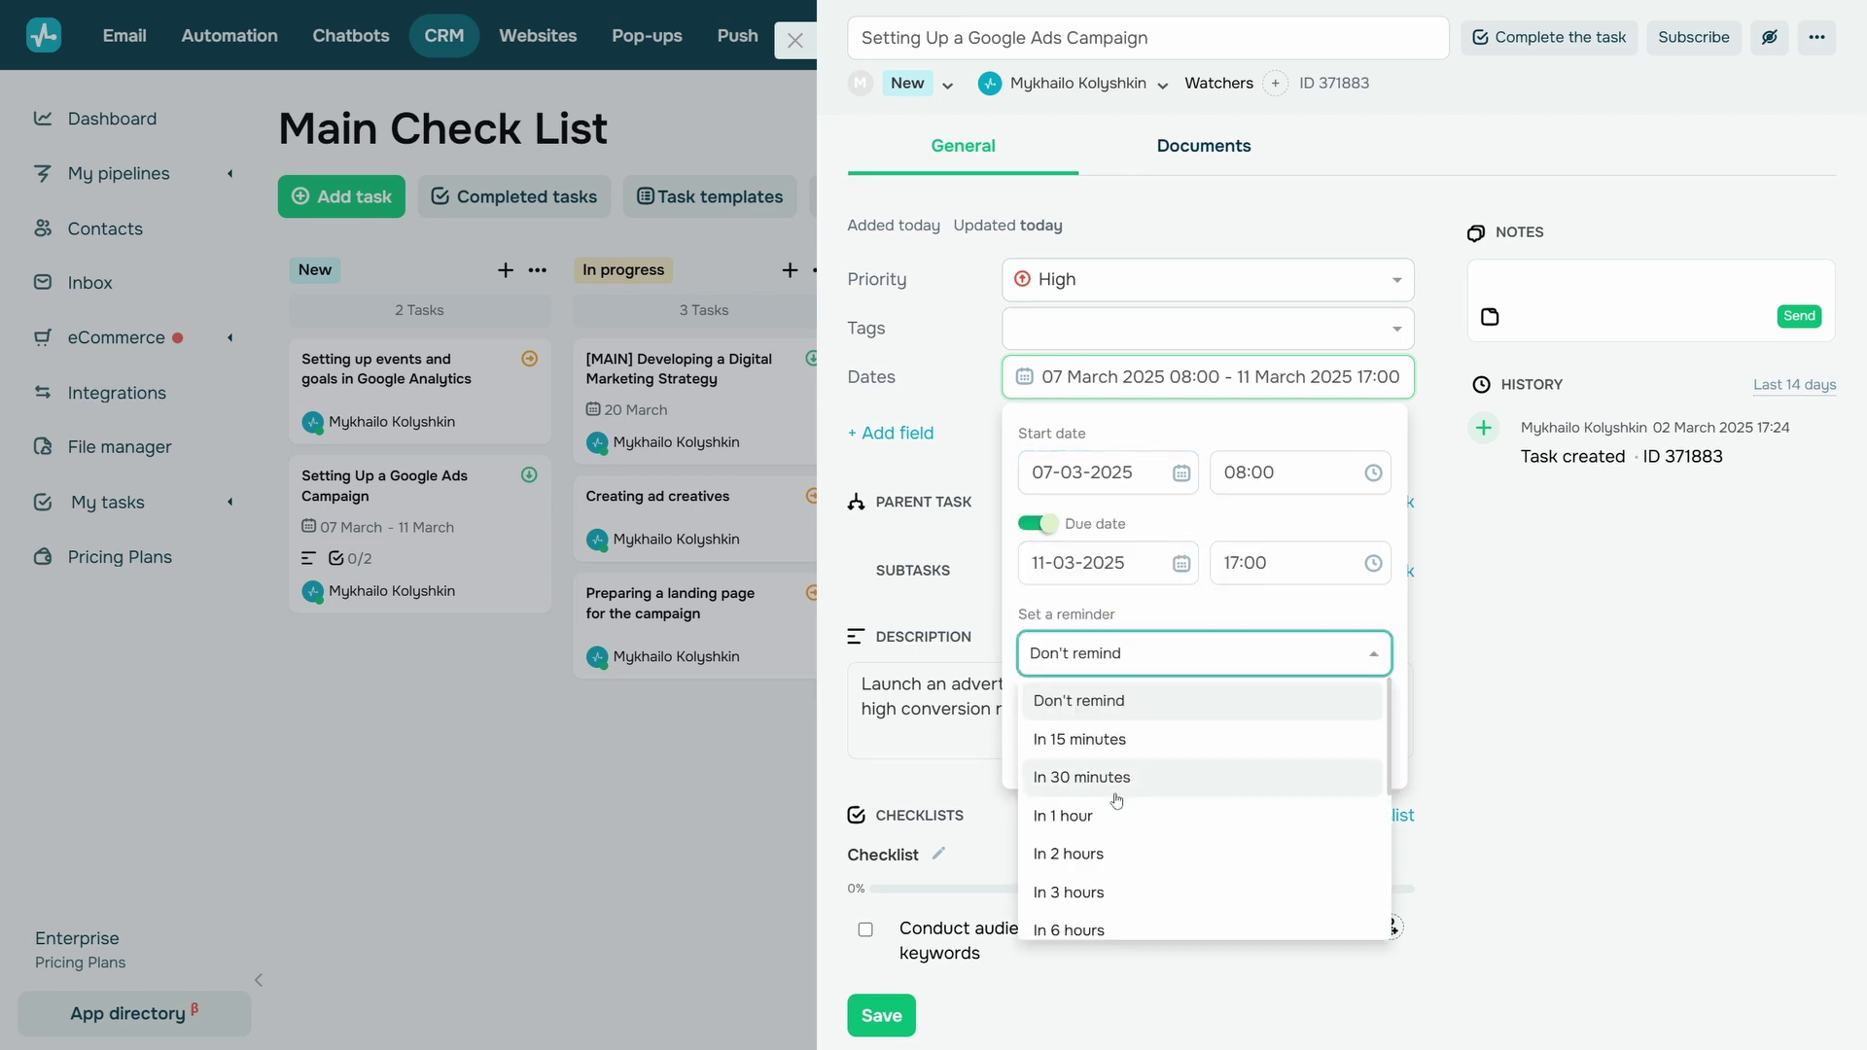
scroll(1109, 773, "down", 3)
left_click(1099, 759)
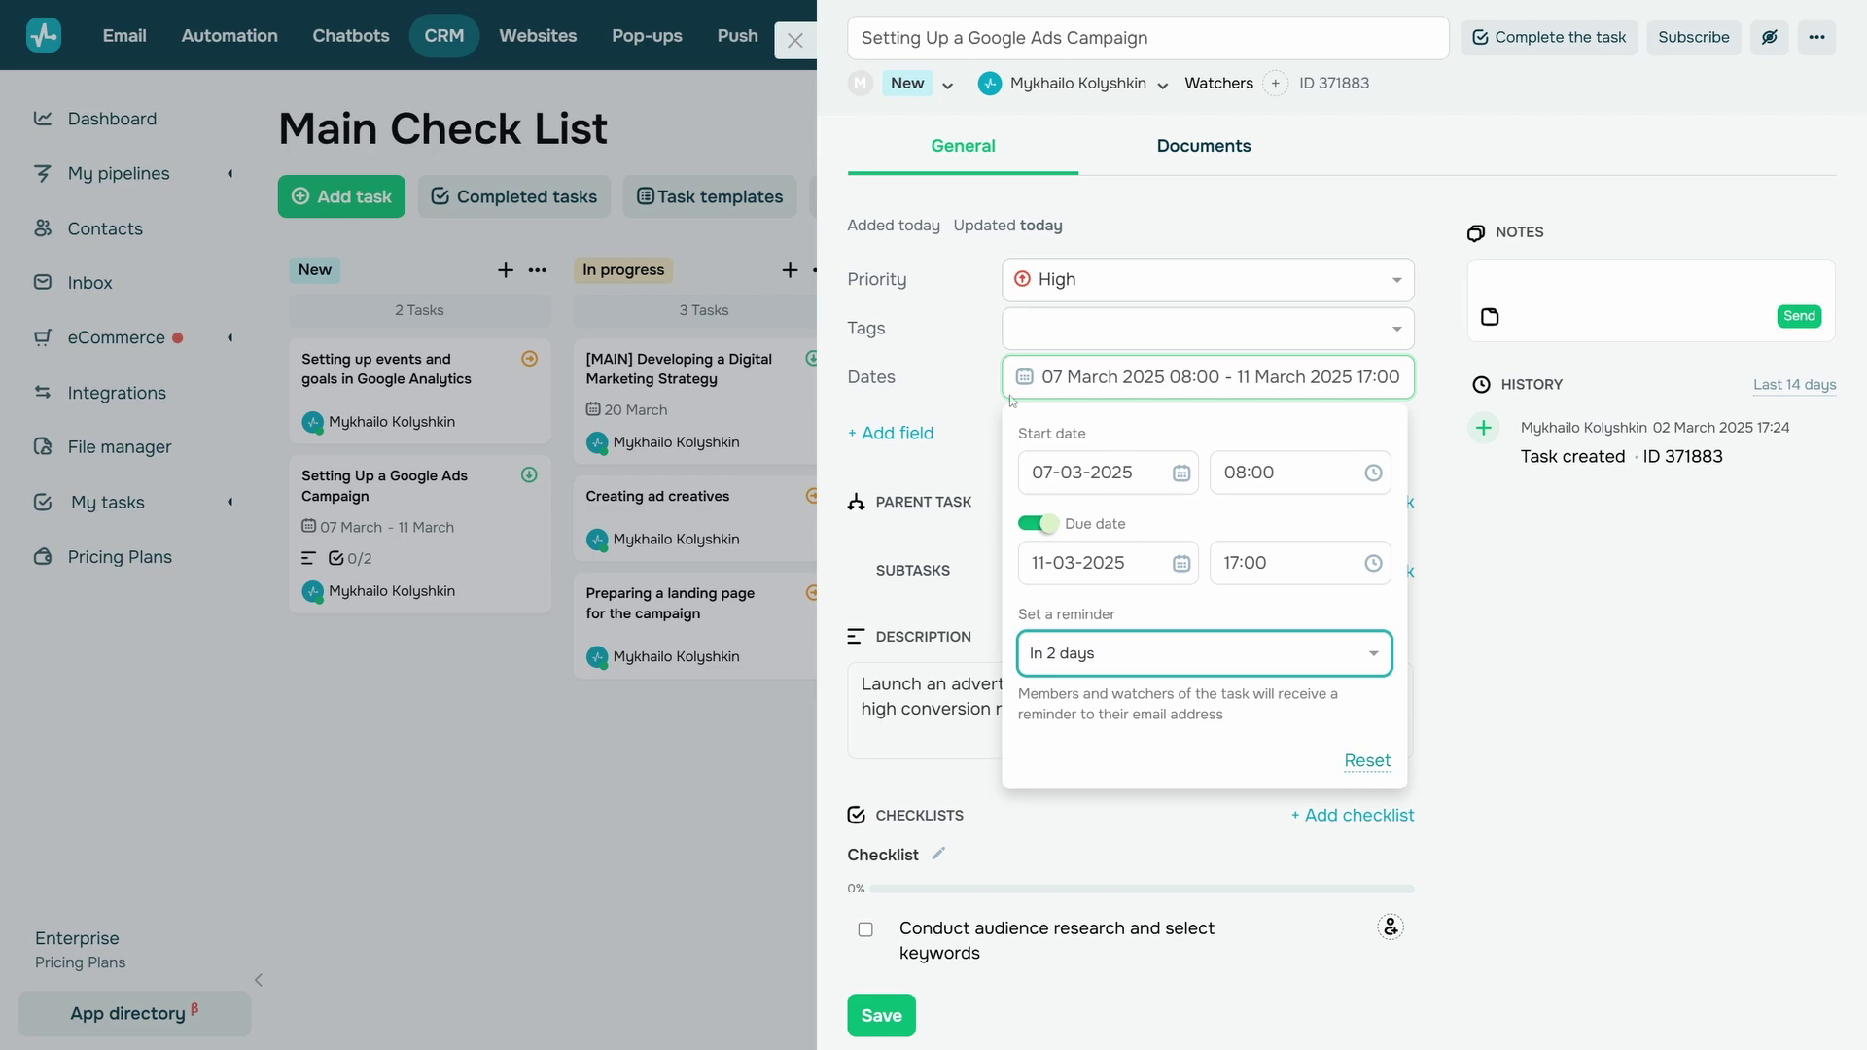
left_click(964, 365)
Step: Add a String field named budget to the task and enter 600 as its value
left_click(919, 430)
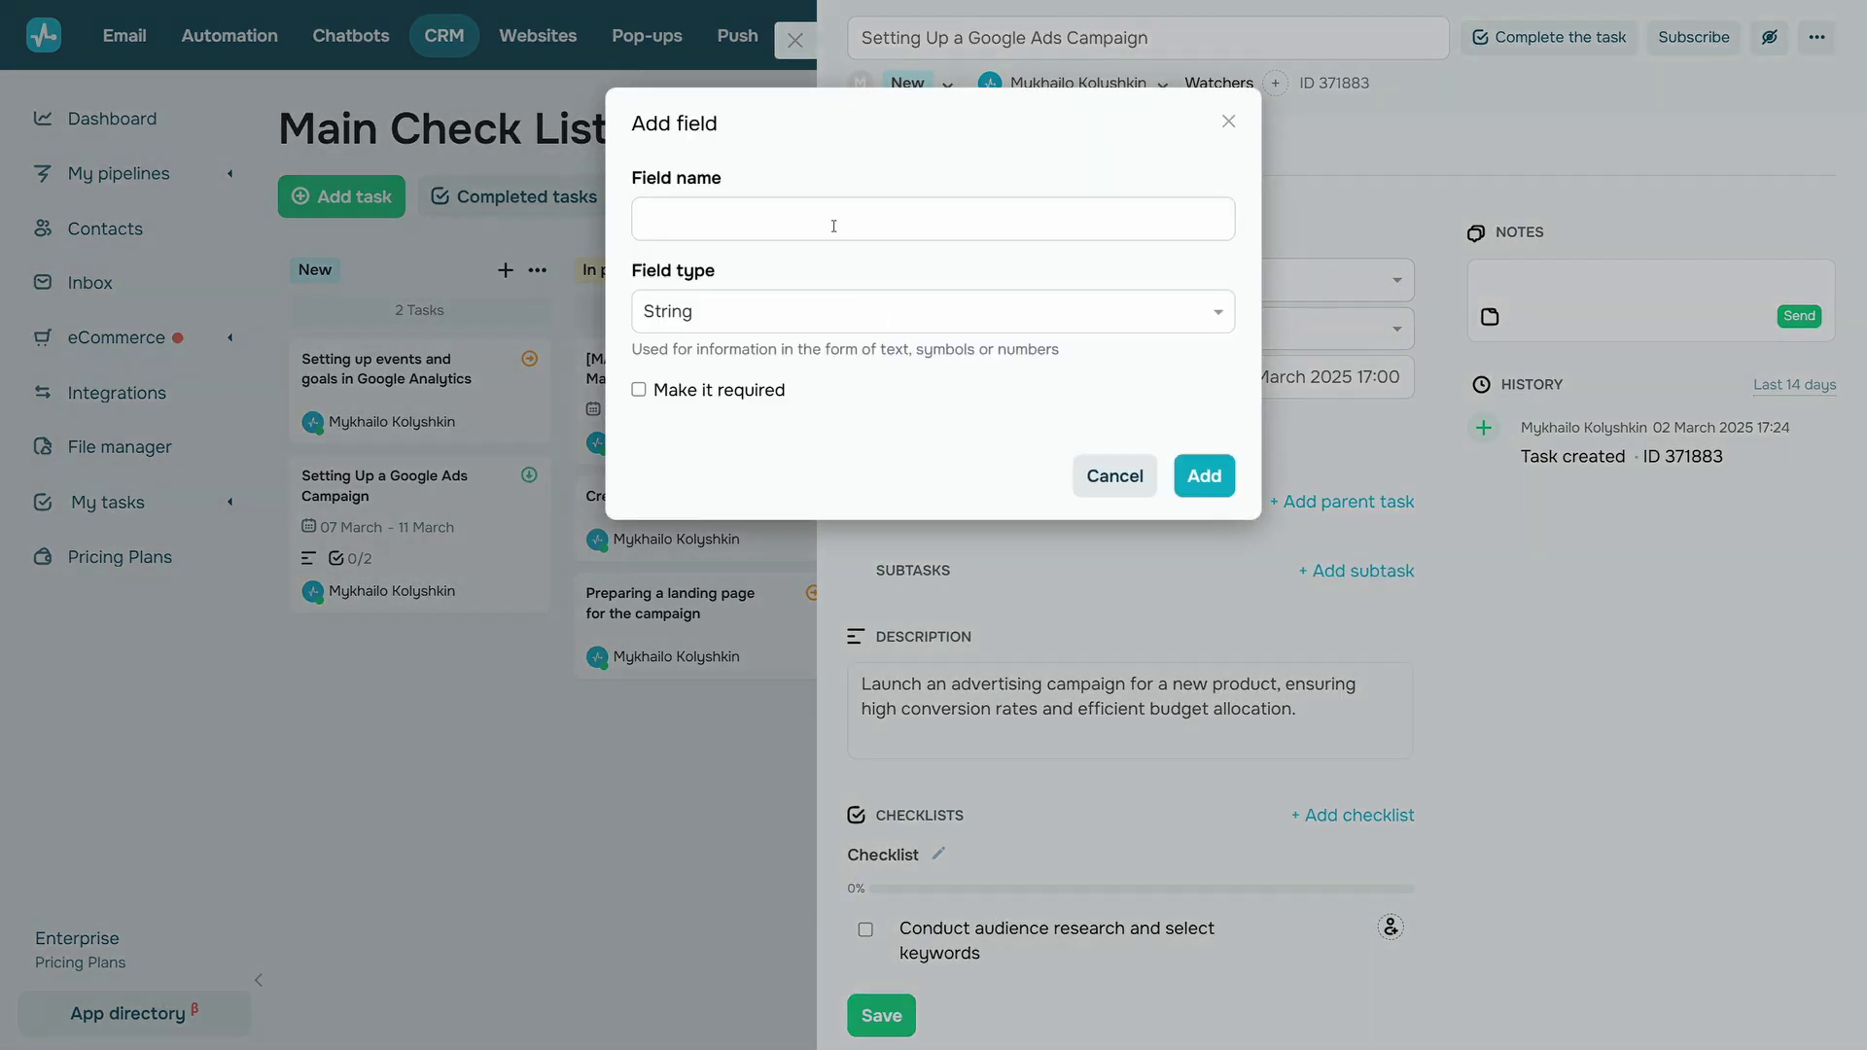
left_click(779, 321)
left_click(732, 366)
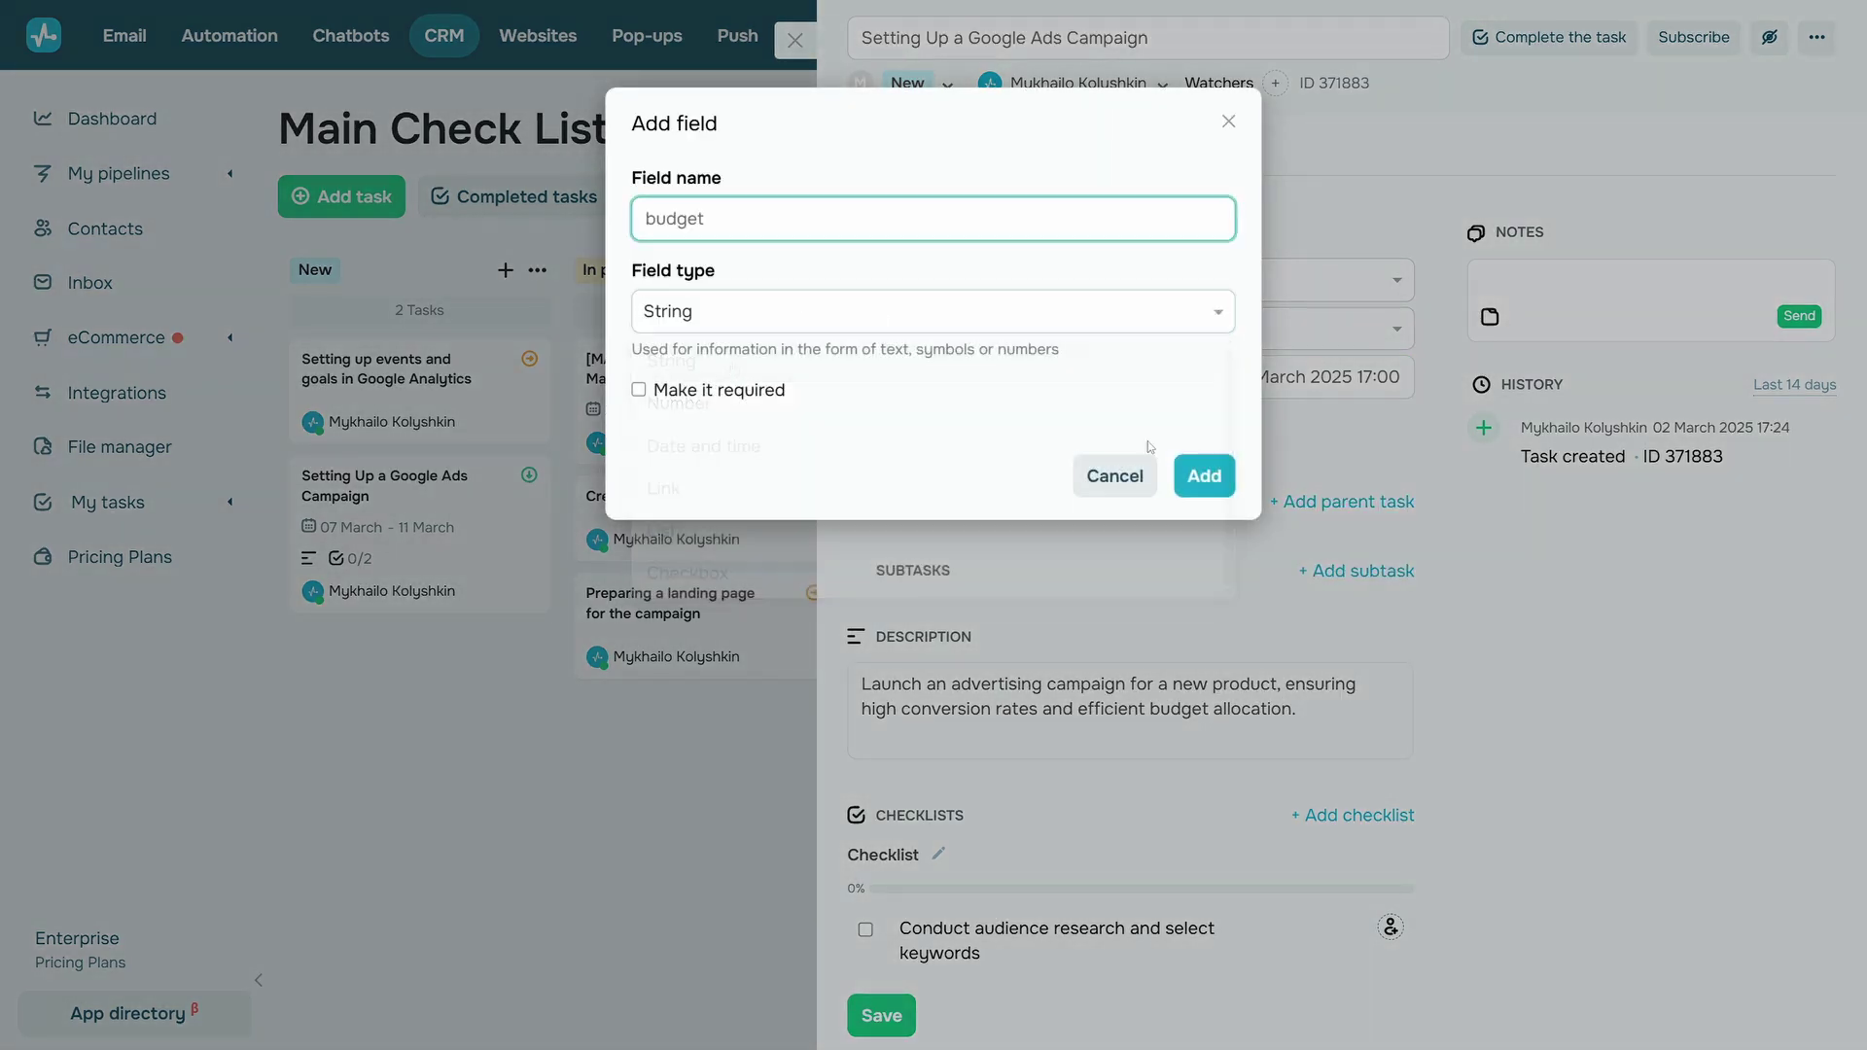
left_click(1204, 475)
left_click(1099, 429)
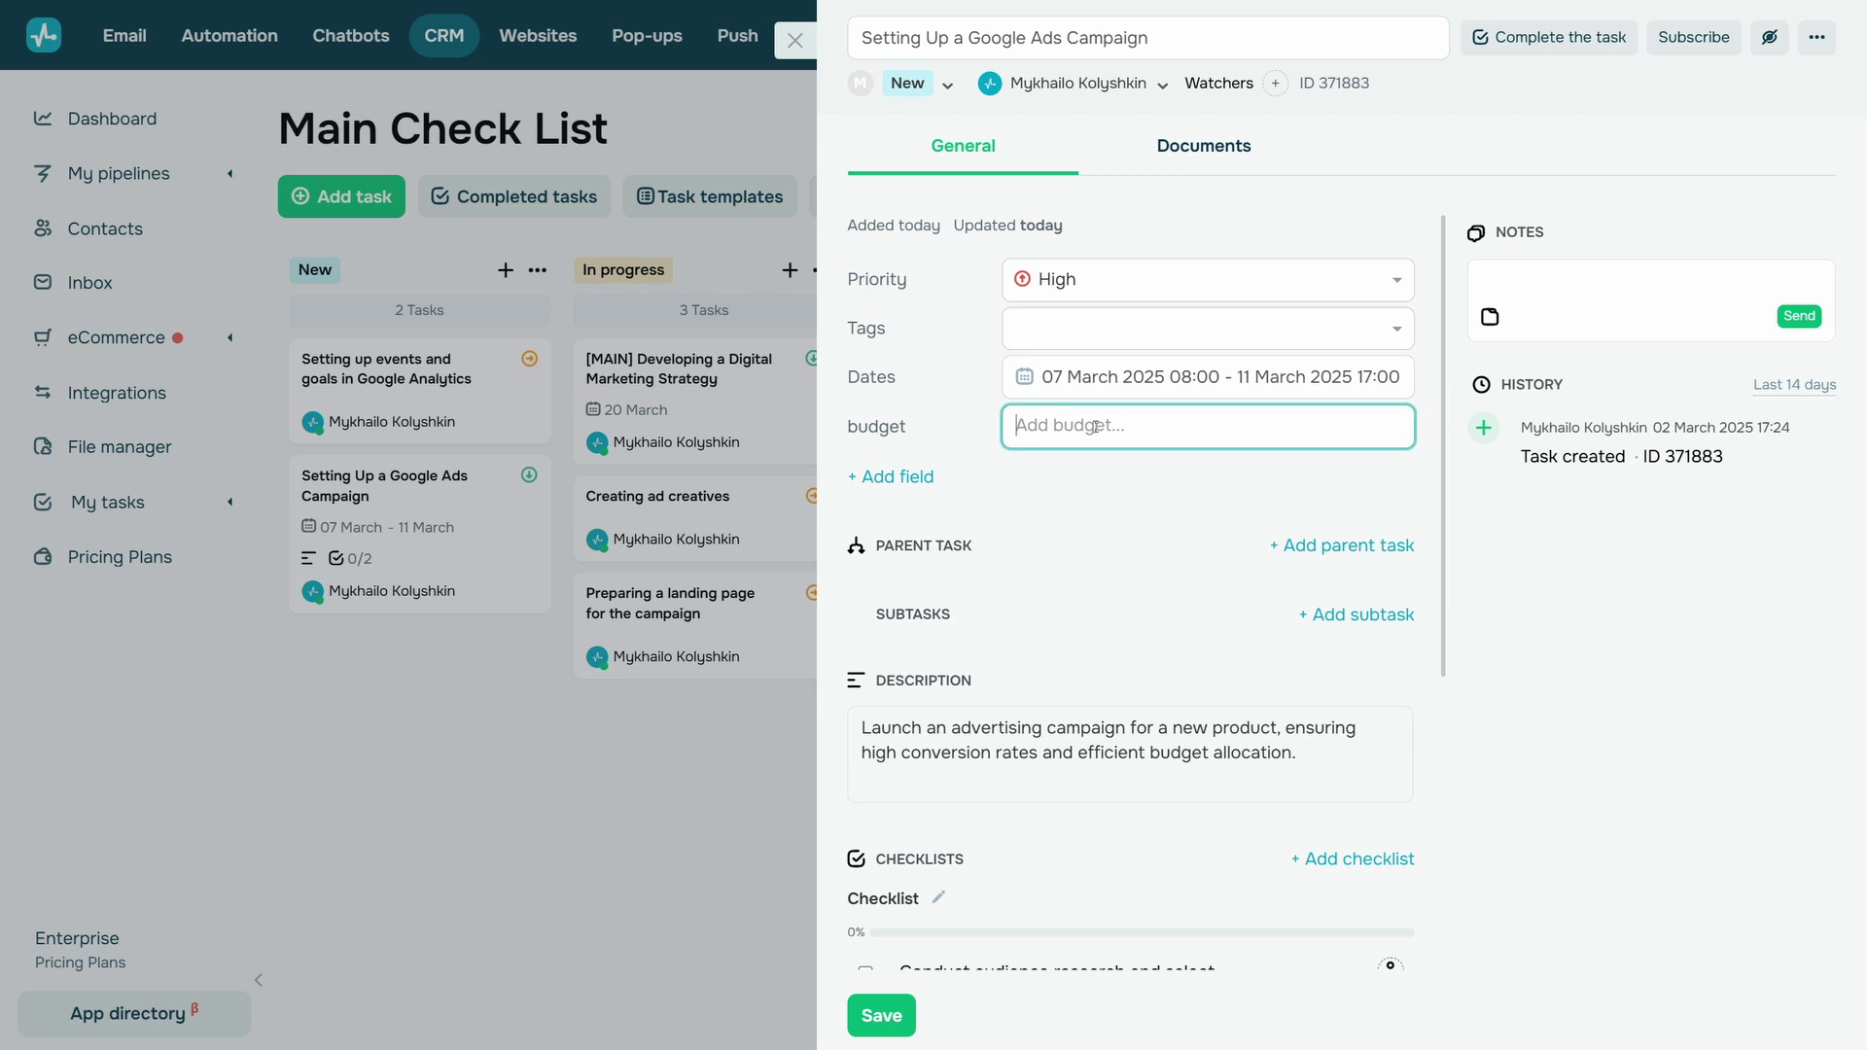
type("600")
left_click(1095, 480)
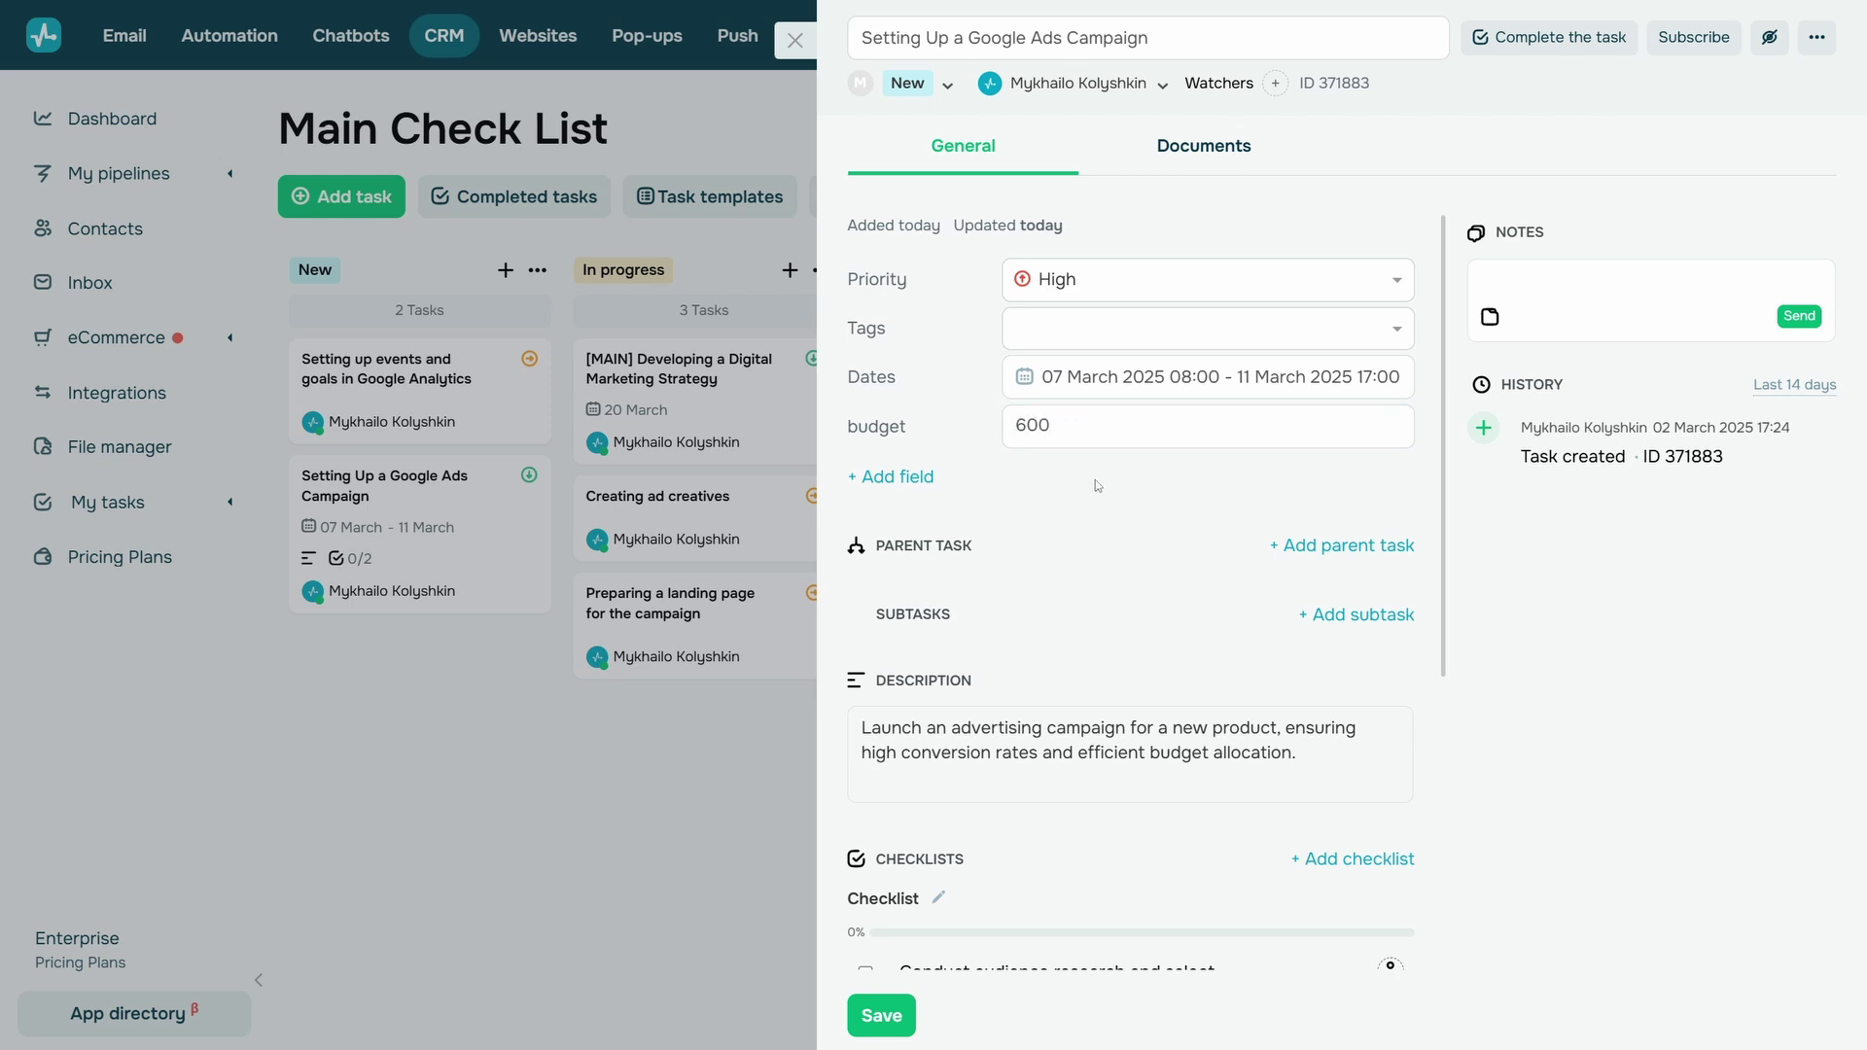
Step: Make the entire task description bold
scroll(1204, 617, "down", 2)
left_click(1204, 617)
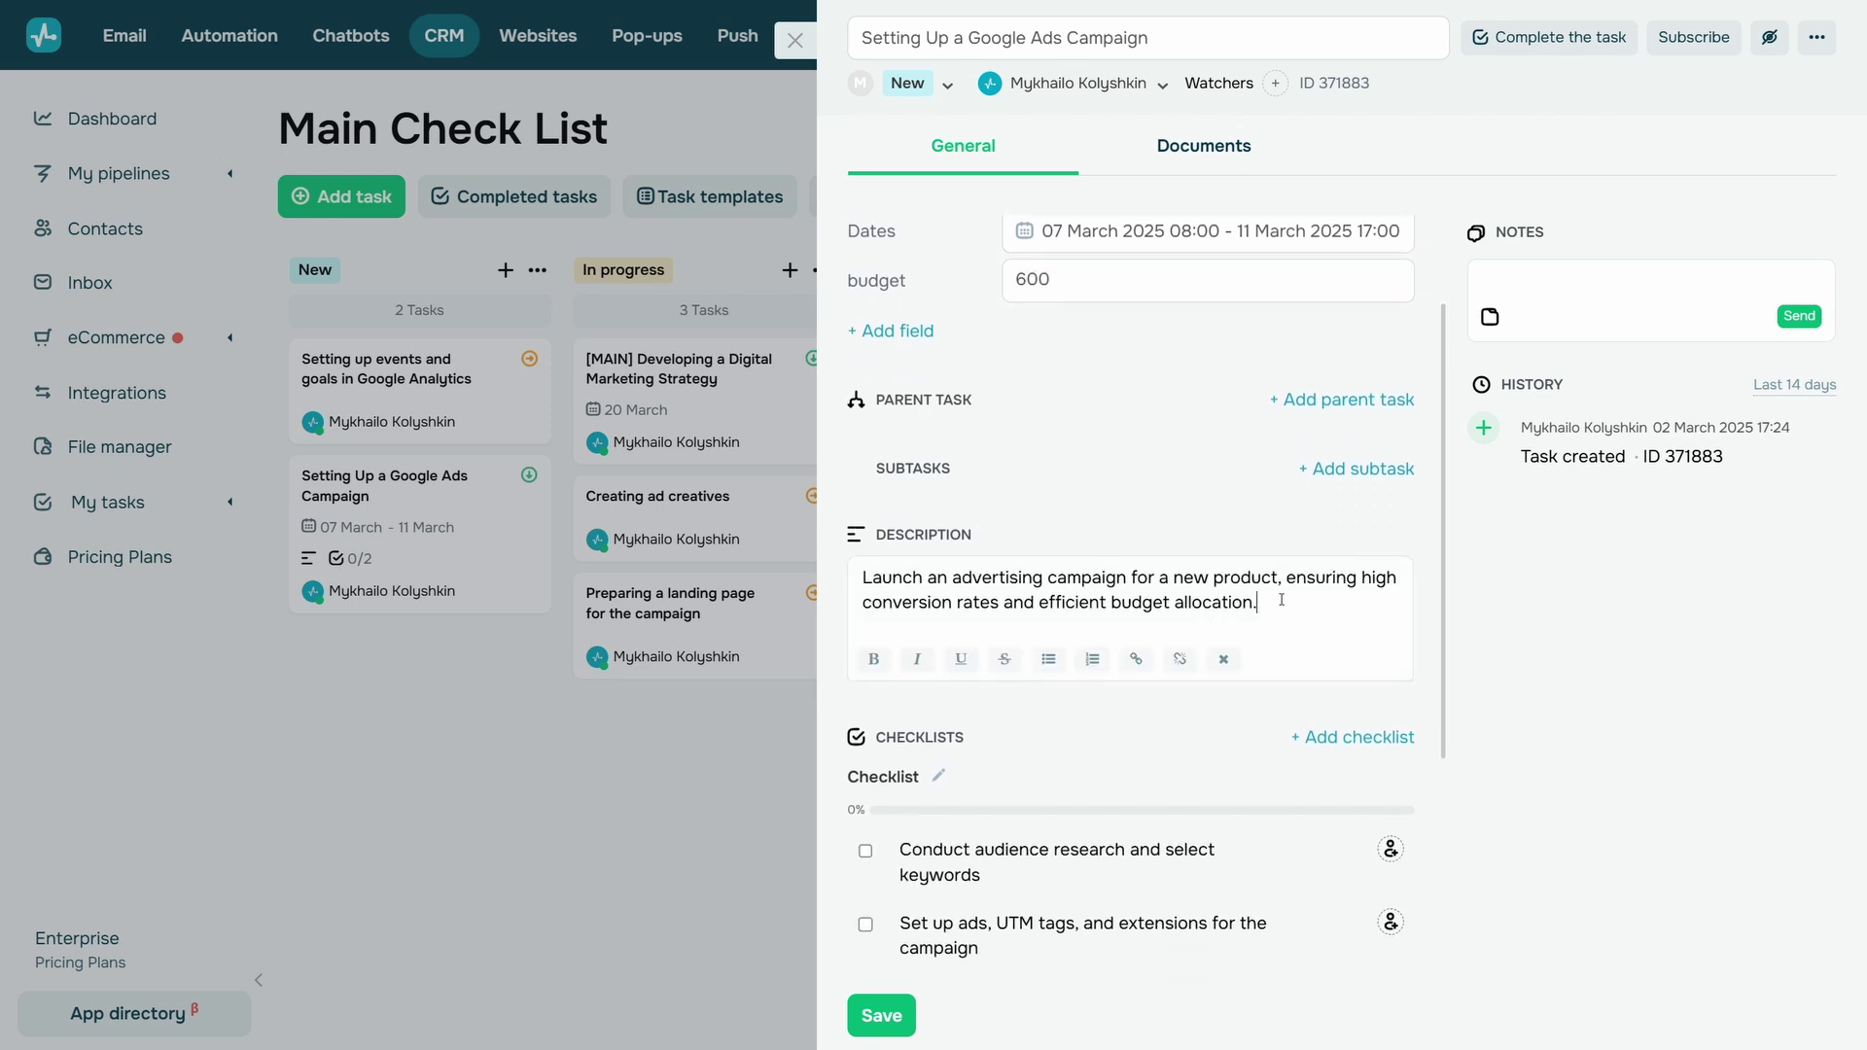
key("ctrl+a")
left_click(874, 659)
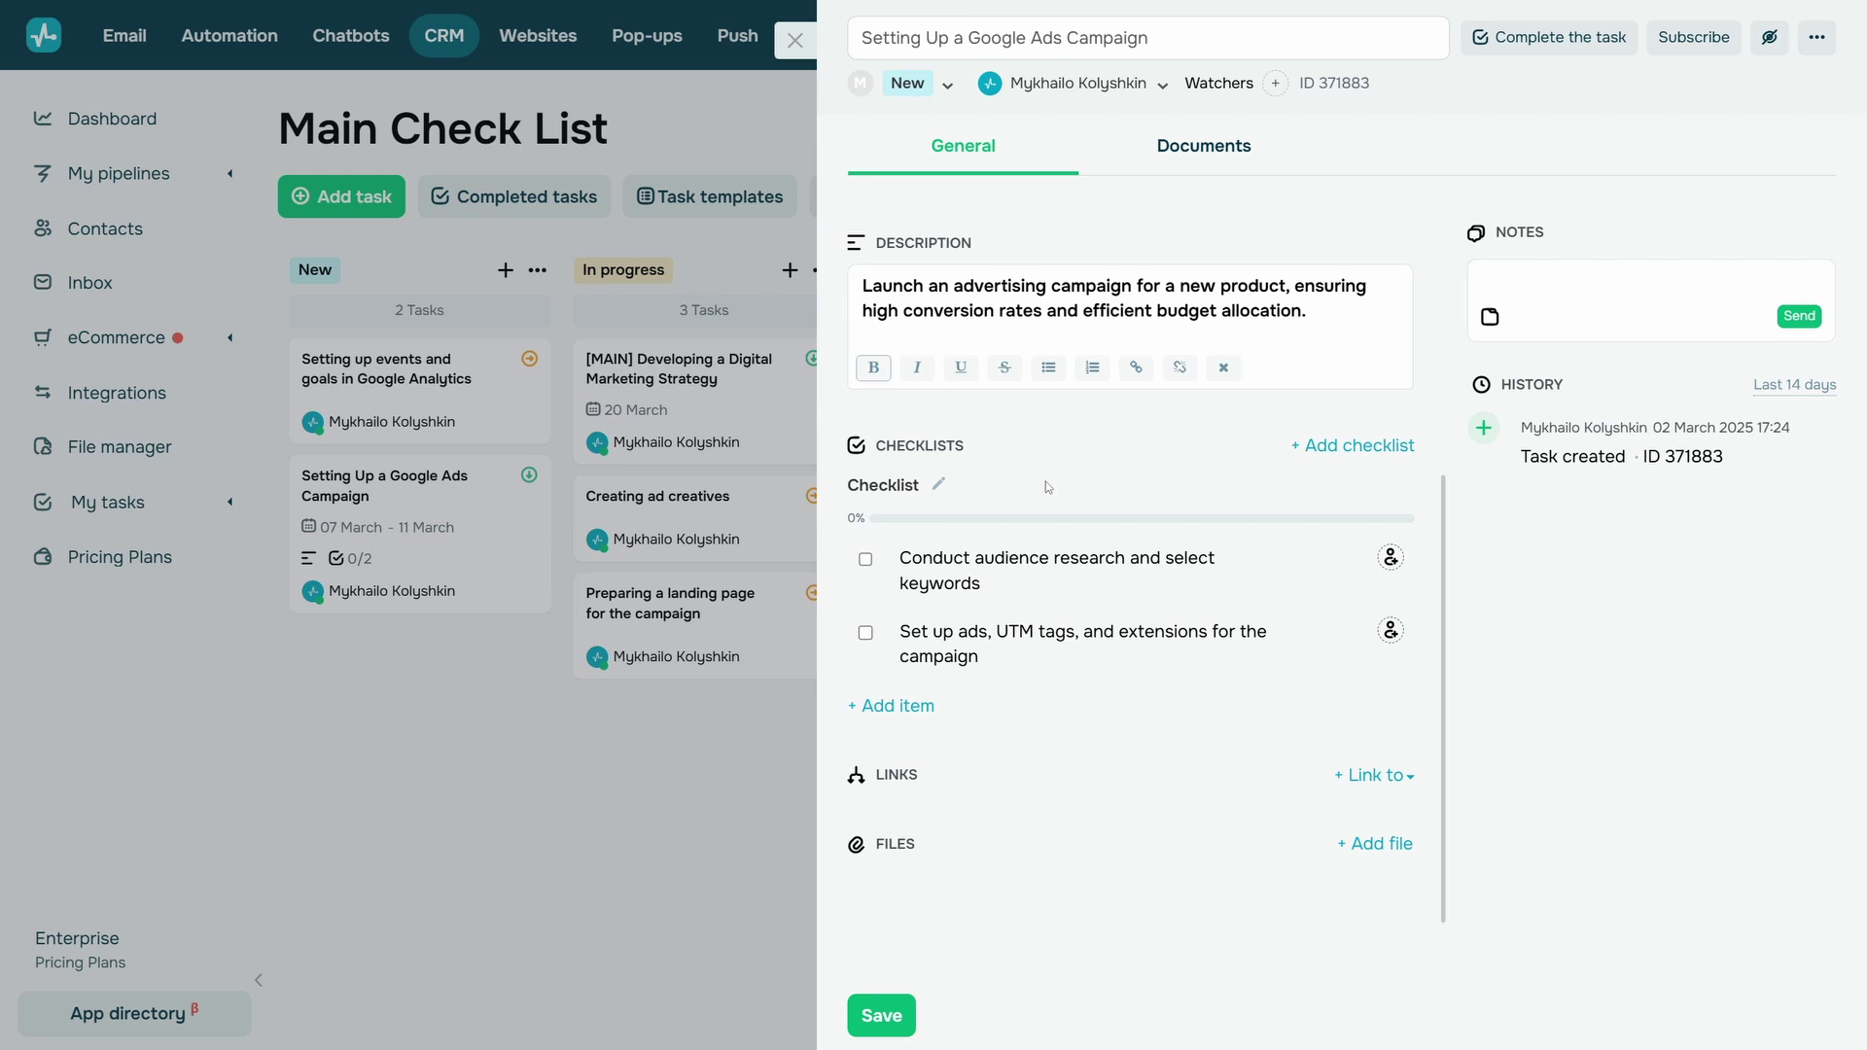
Step: Add the item "Optimize bidding strategy and configure analytics" to the existing checklist
left_click(919, 706)
type("Optimize bidding strategy and configure analytics")
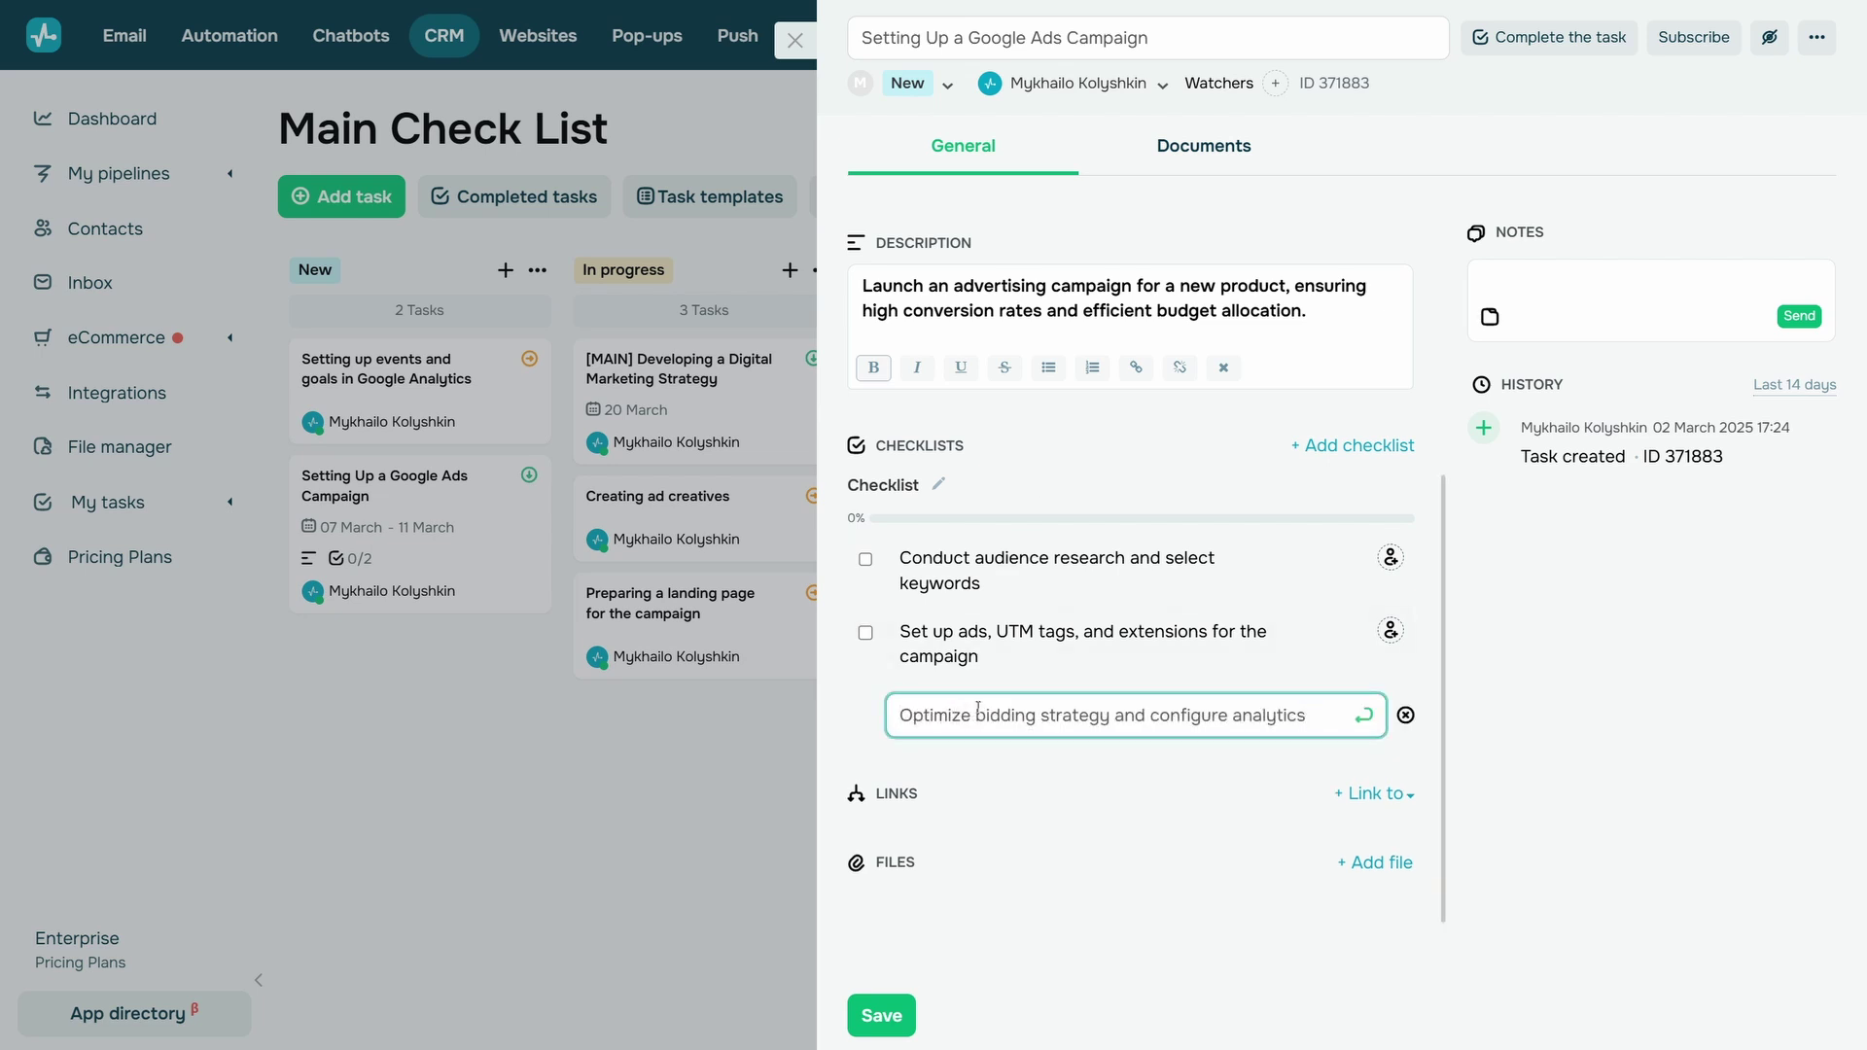
left_click(1368, 718)
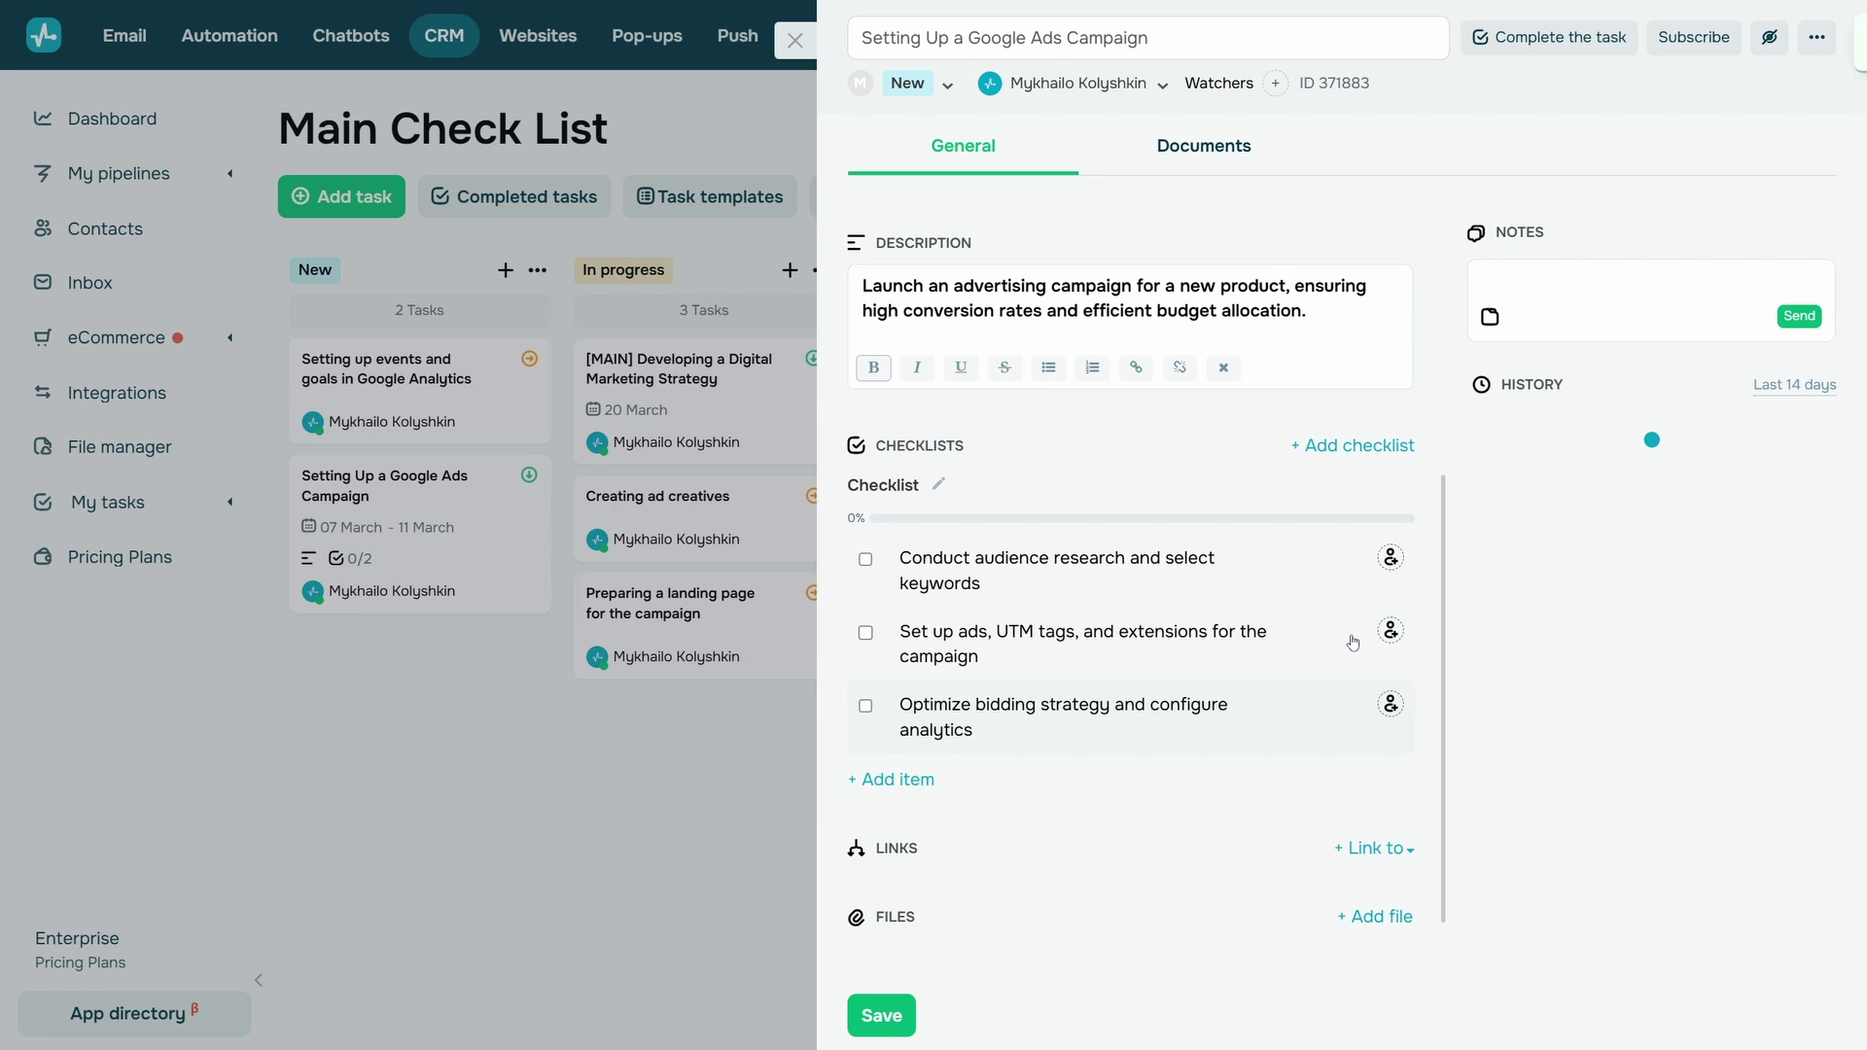
Step: Start a second checklist titled "Analyze" and delete it
left_click(1359, 445)
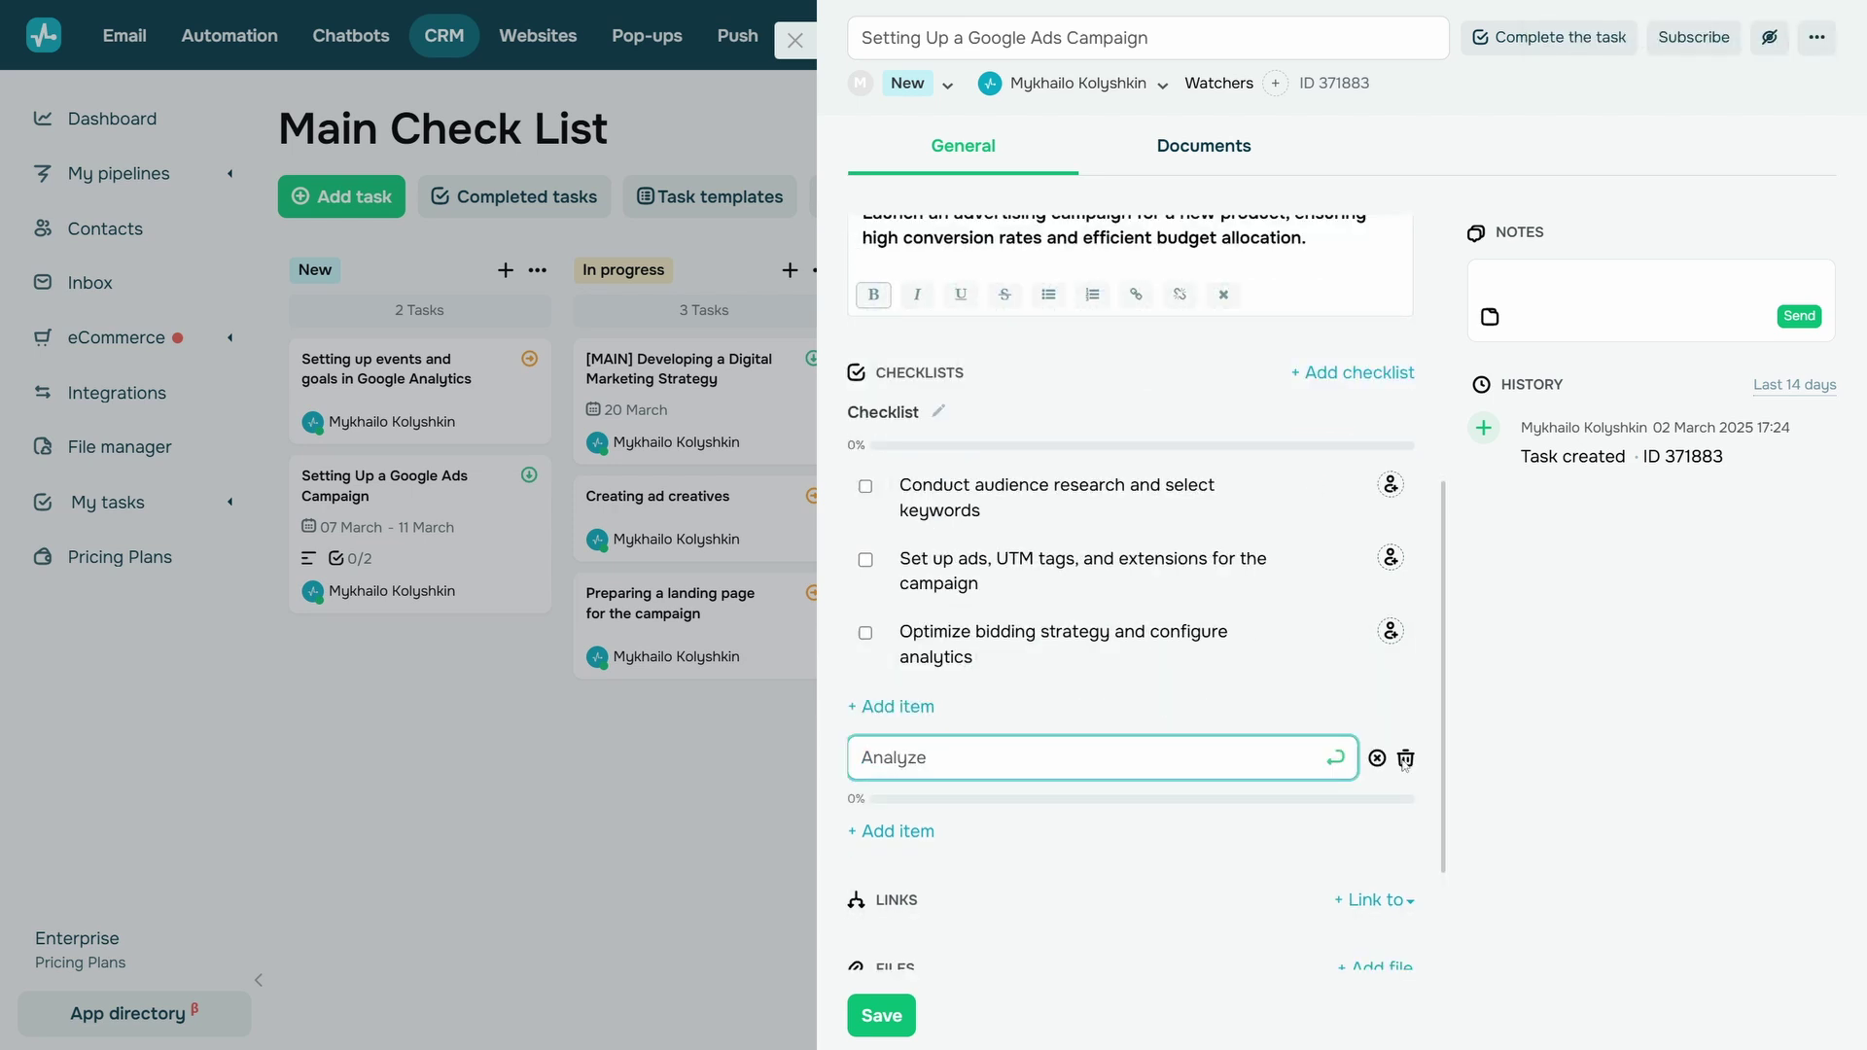
left_click(1405, 758)
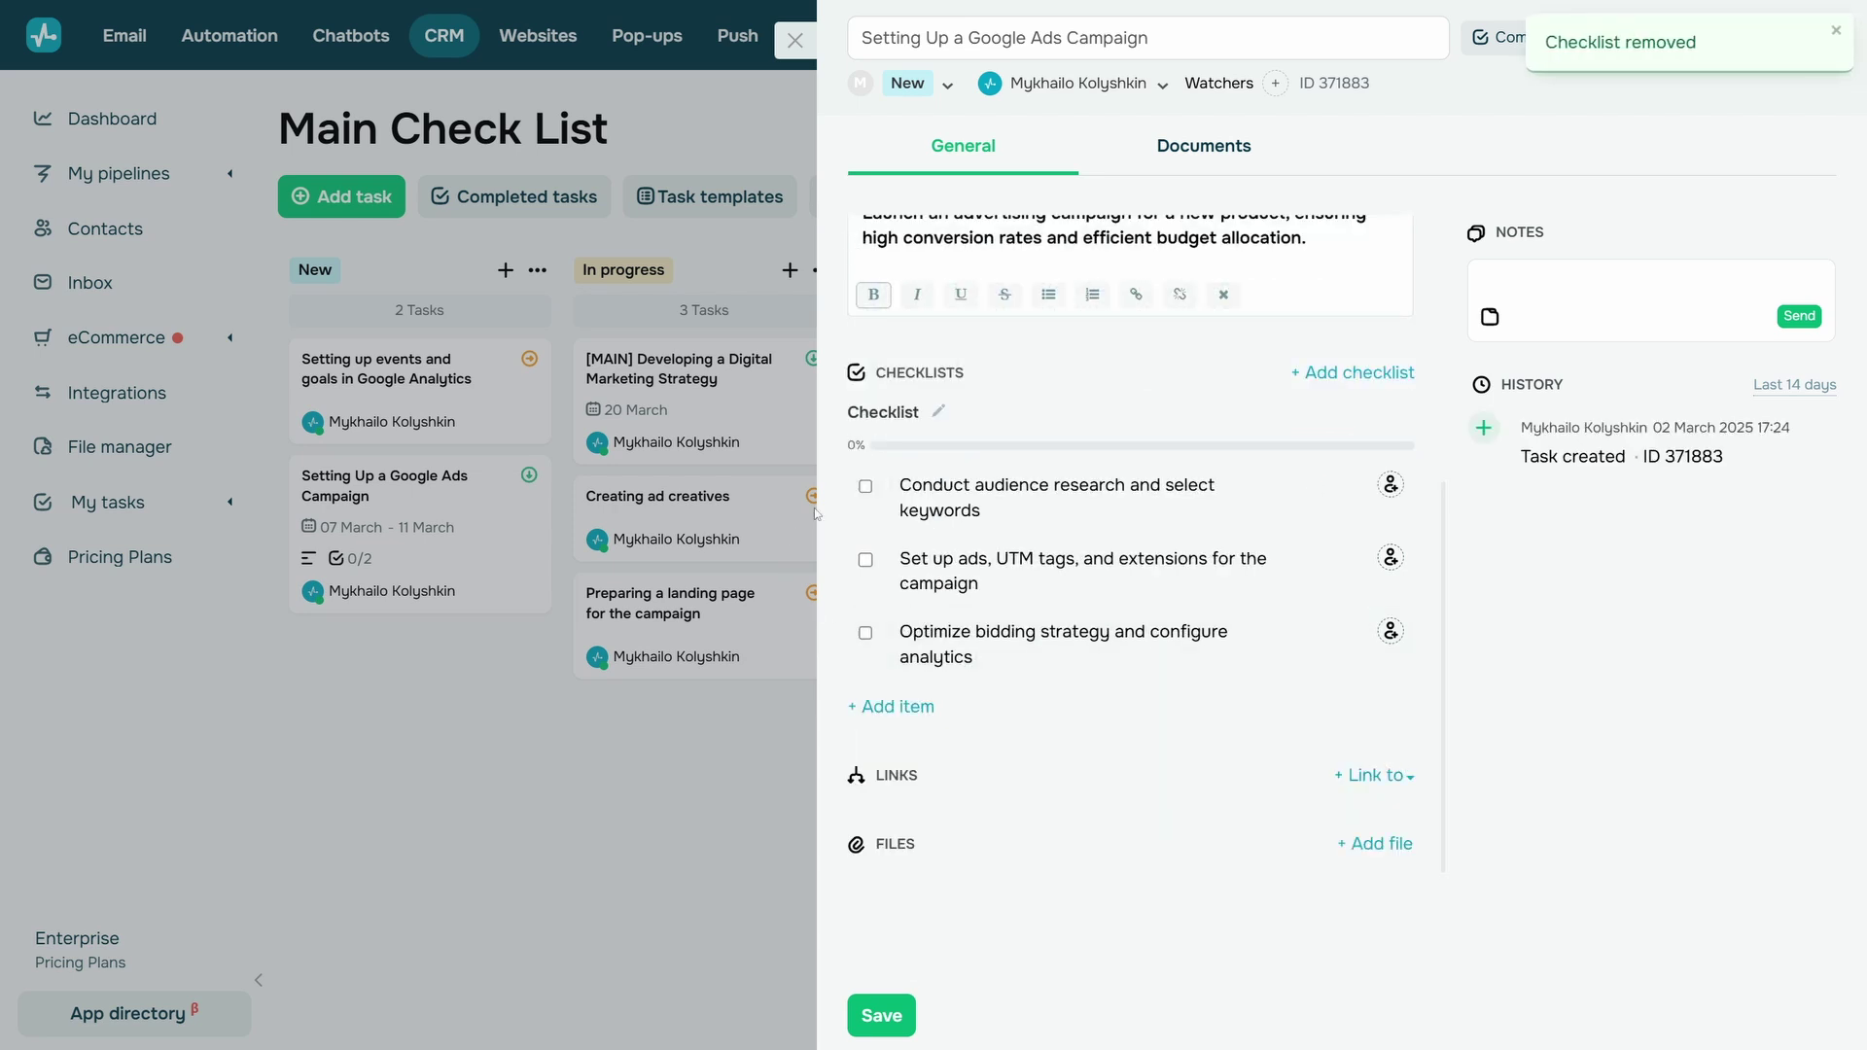
Step: Mark the first two checklist items as done and delete the item about optimizing the bidding strategy
left_click(864, 487)
left_click(866, 560)
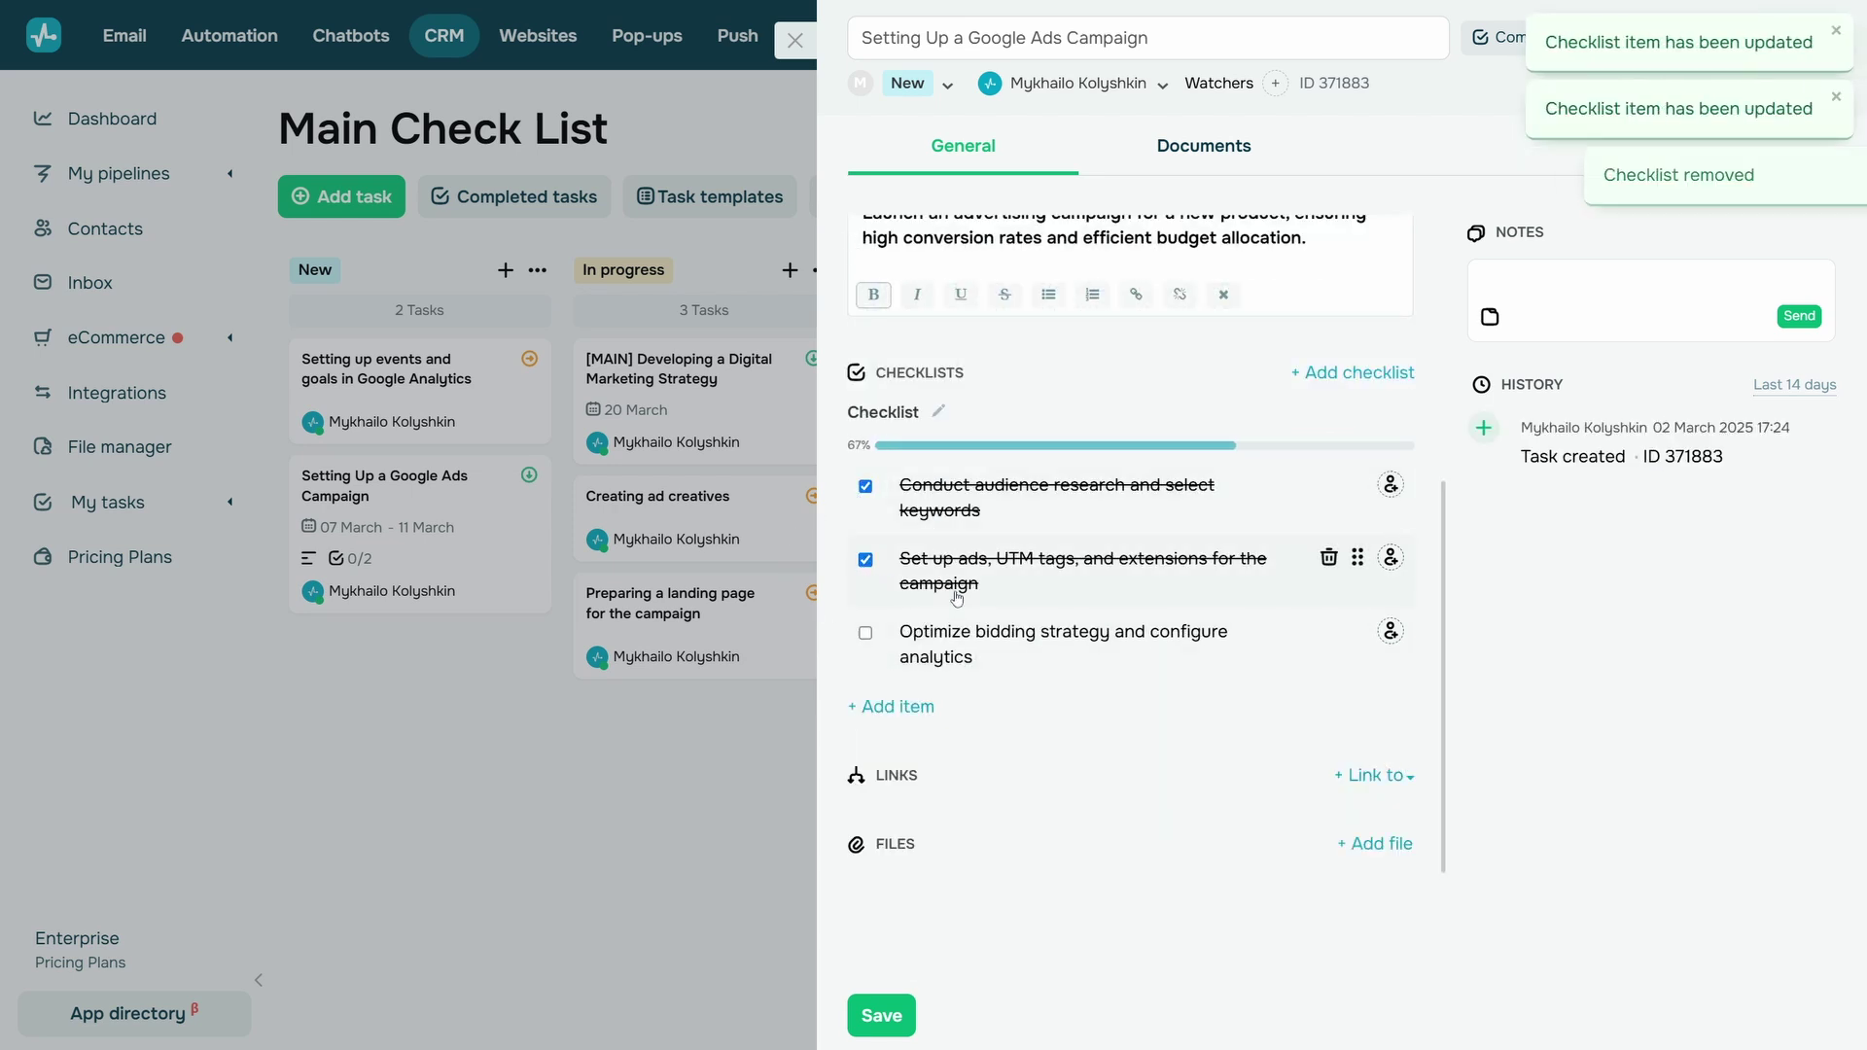
left_click(1329, 632)
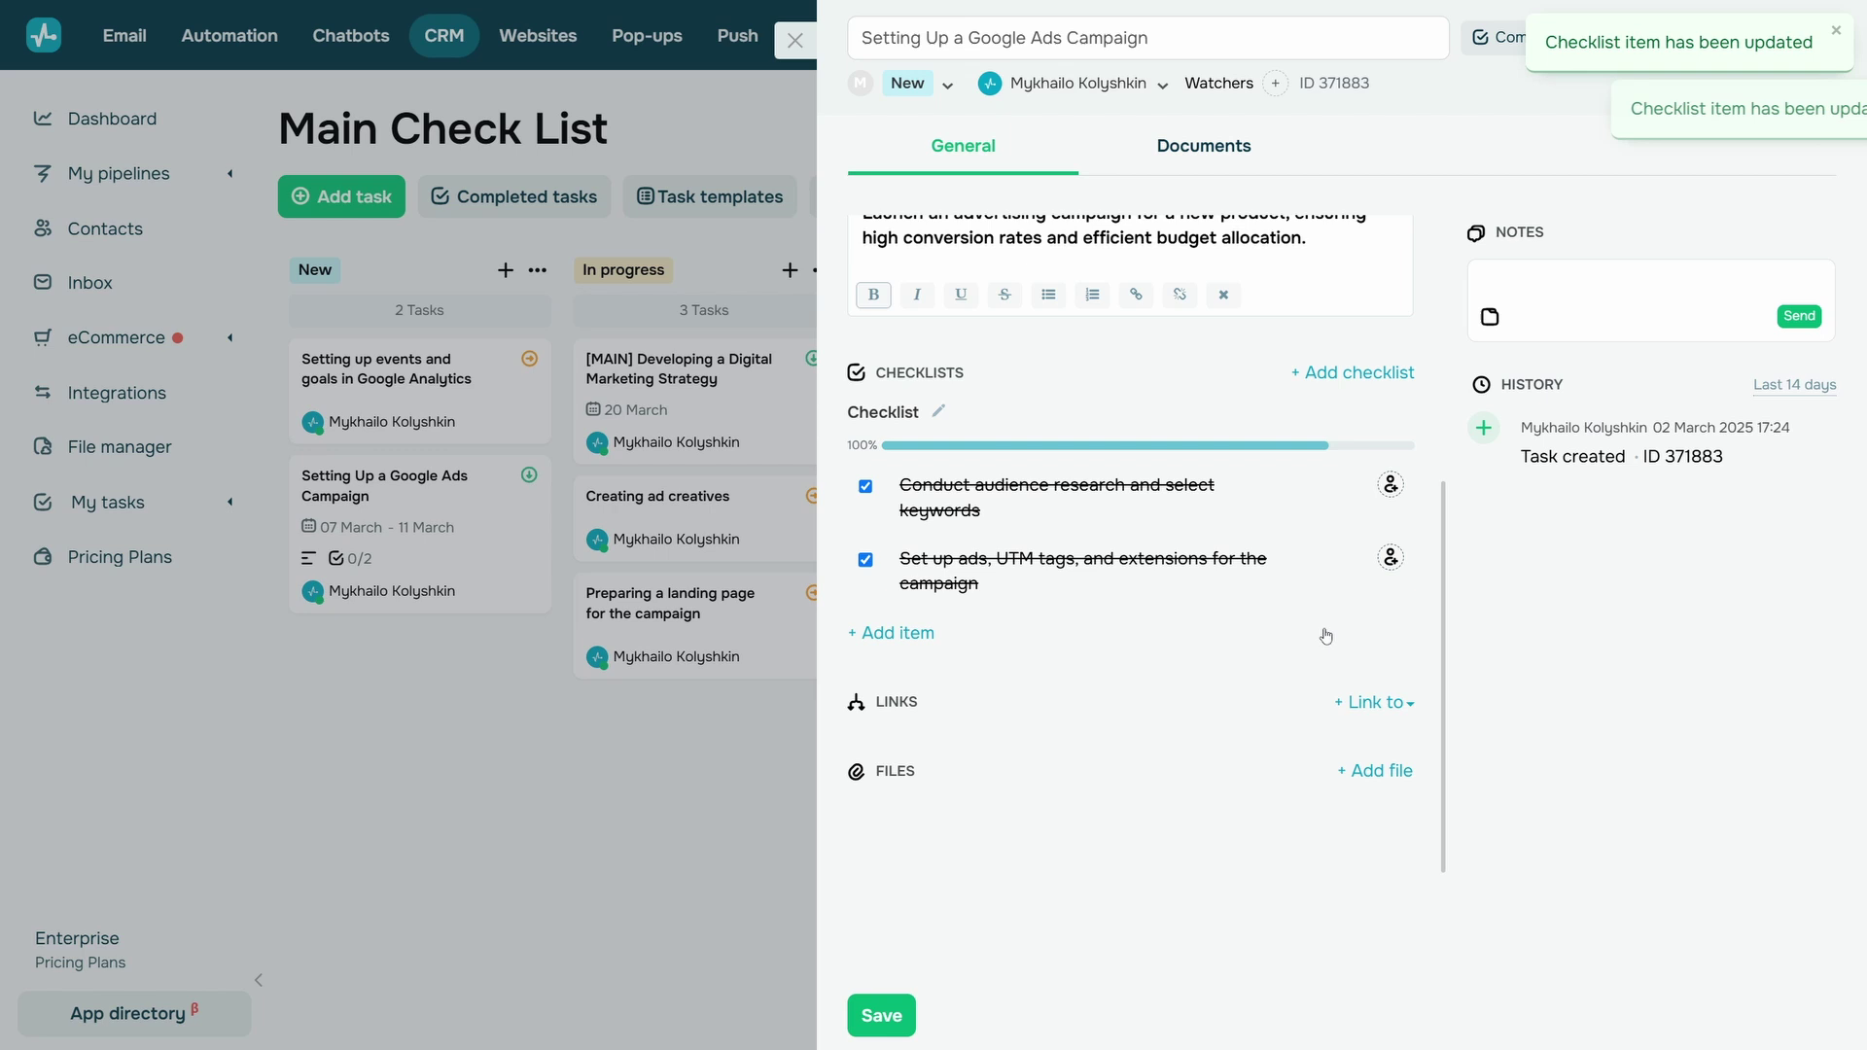
Step: Unmark both remaining checklist items and assign a team member to the audience research item
left_click(865, 561)
left_click(865, 487)
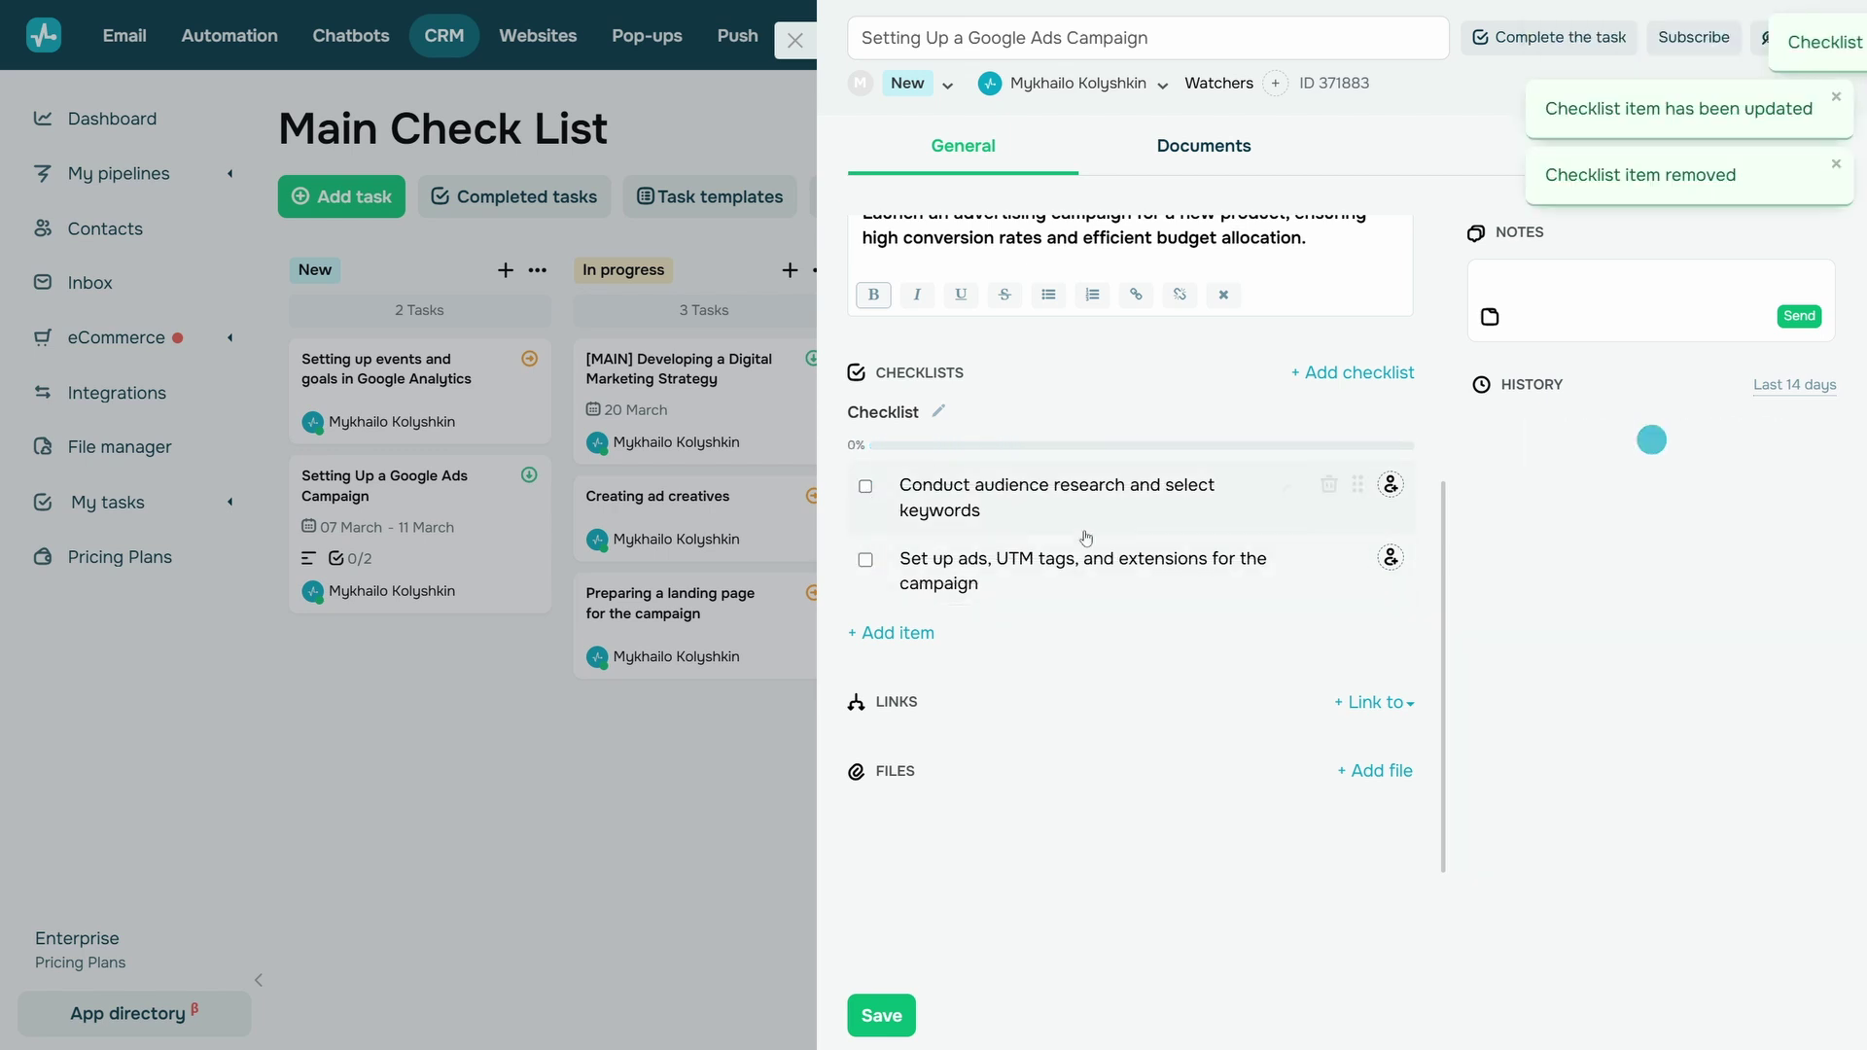
left_click(1392, 484)
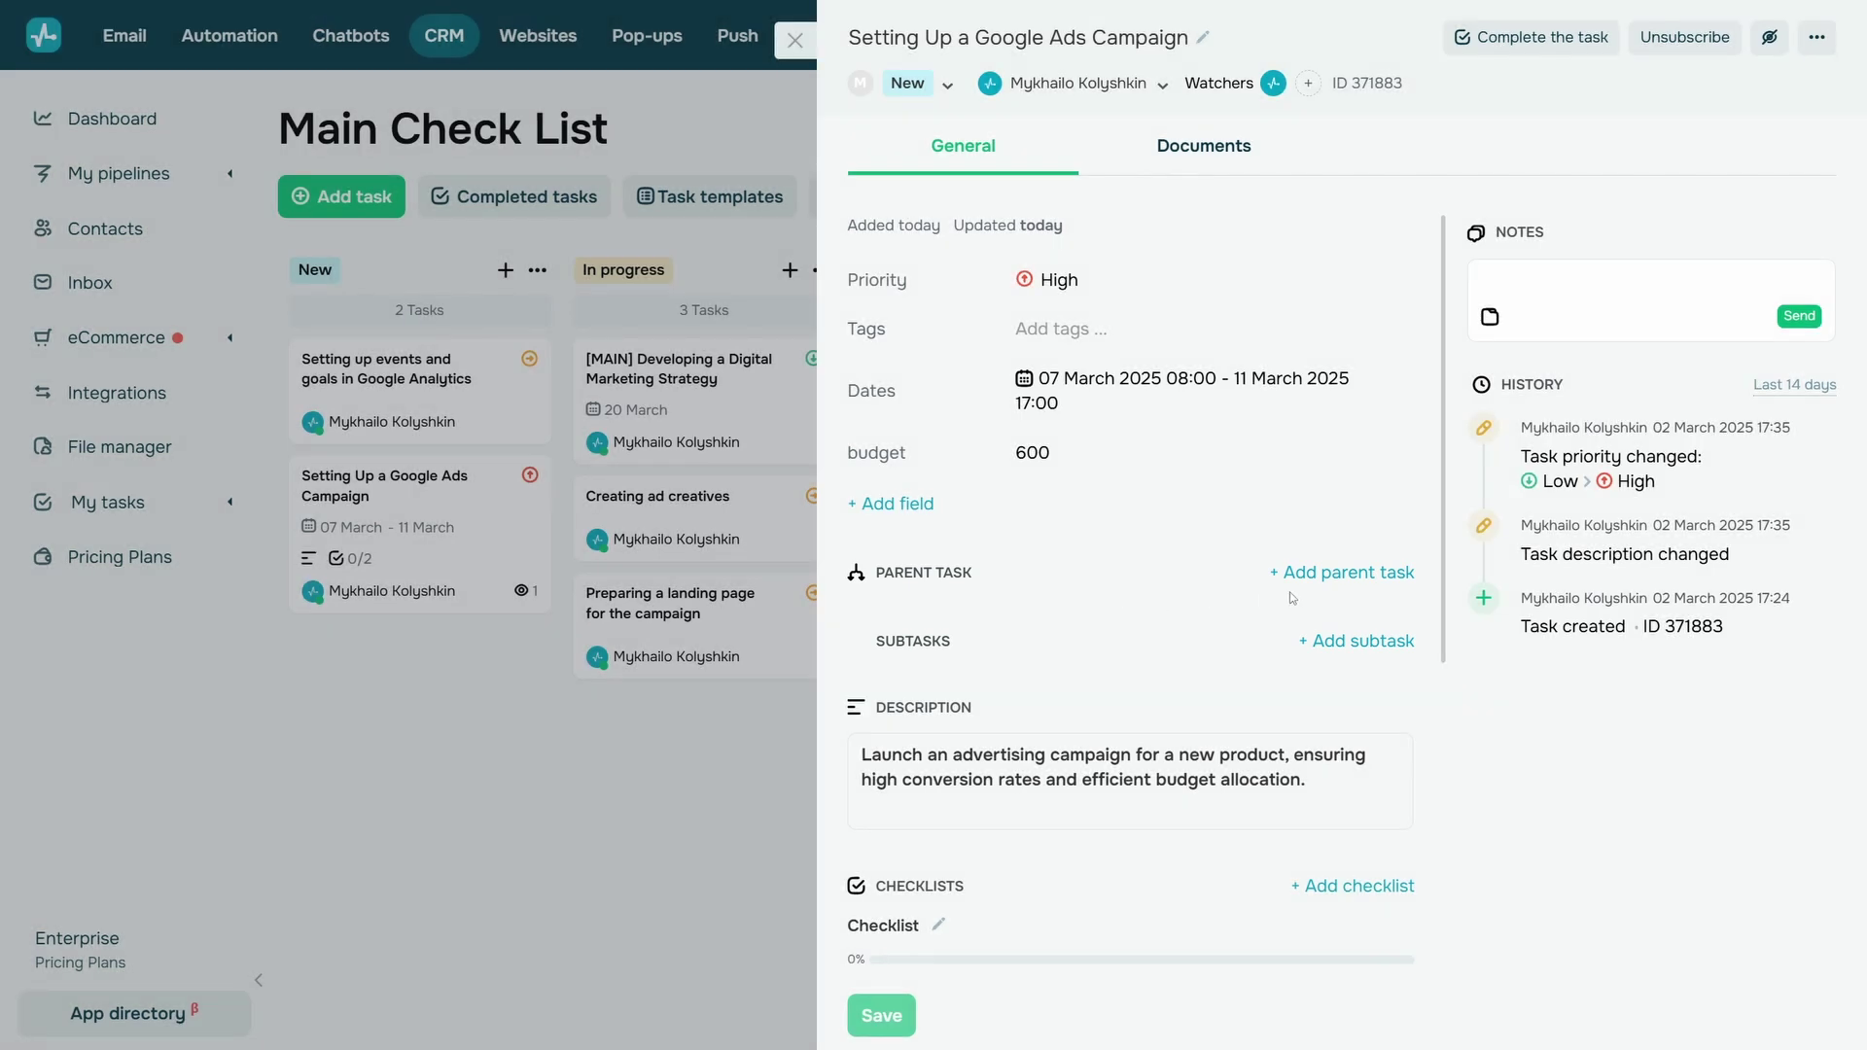
Step: Search for "main" and set "[MAIN] Developing a Digital Marketing Strategy" as the parent task
left_click(1301, 576)
left_click(1095, 629)
type("mai")
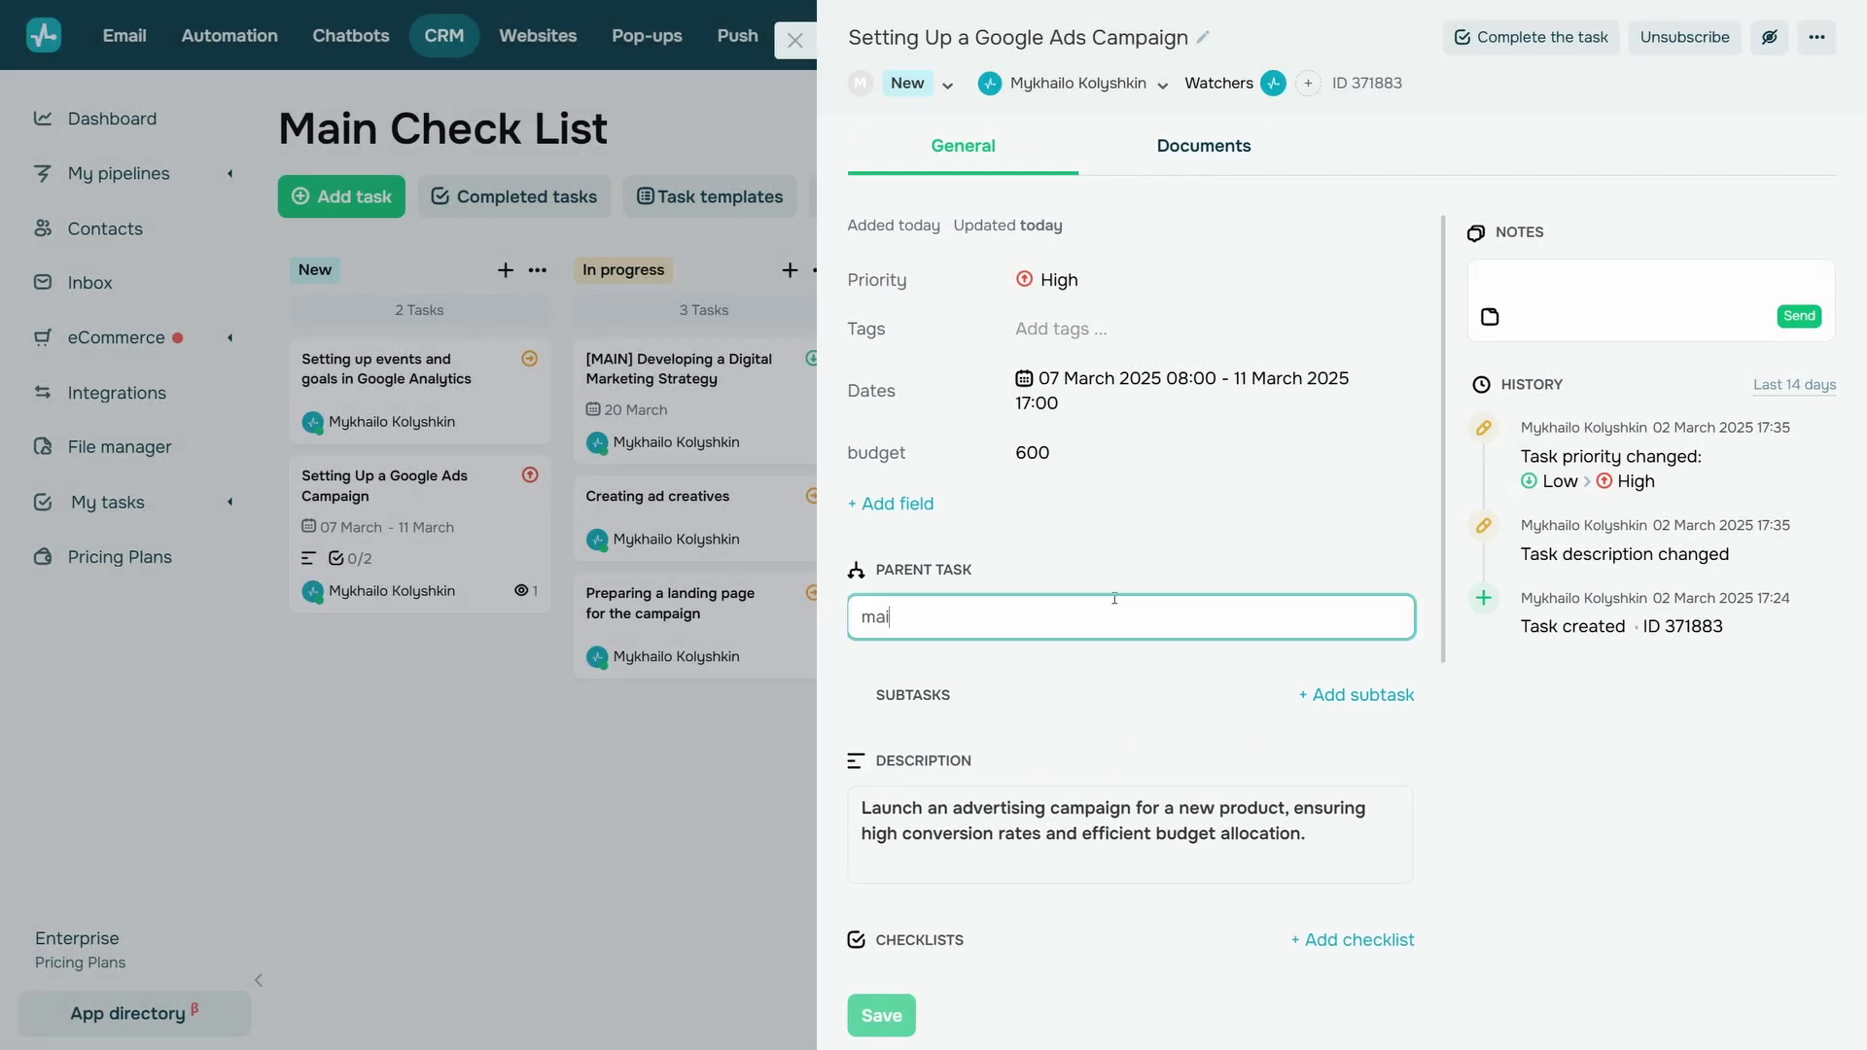
type("n")
left_click(961, 671)
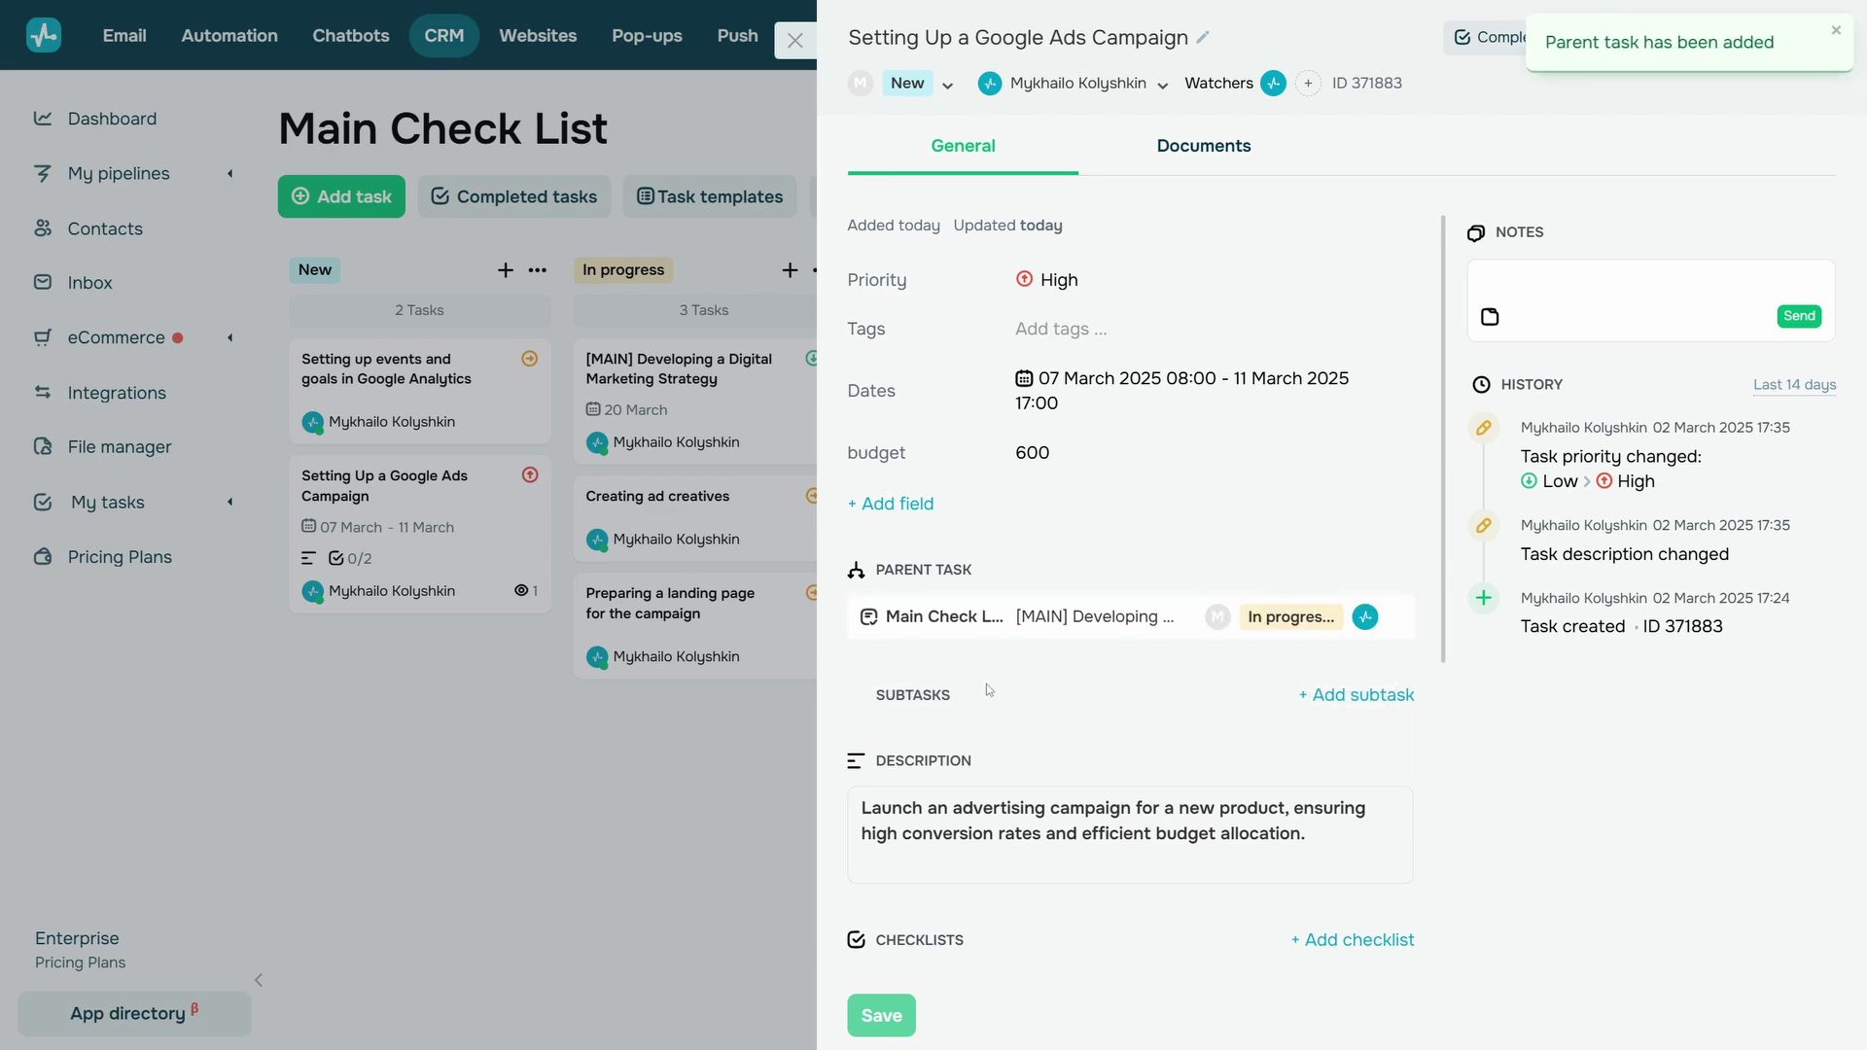
Step: Create a subtask titled "A/B testing ad variations for better performance" with Normal priority
left_click(1352, 695)
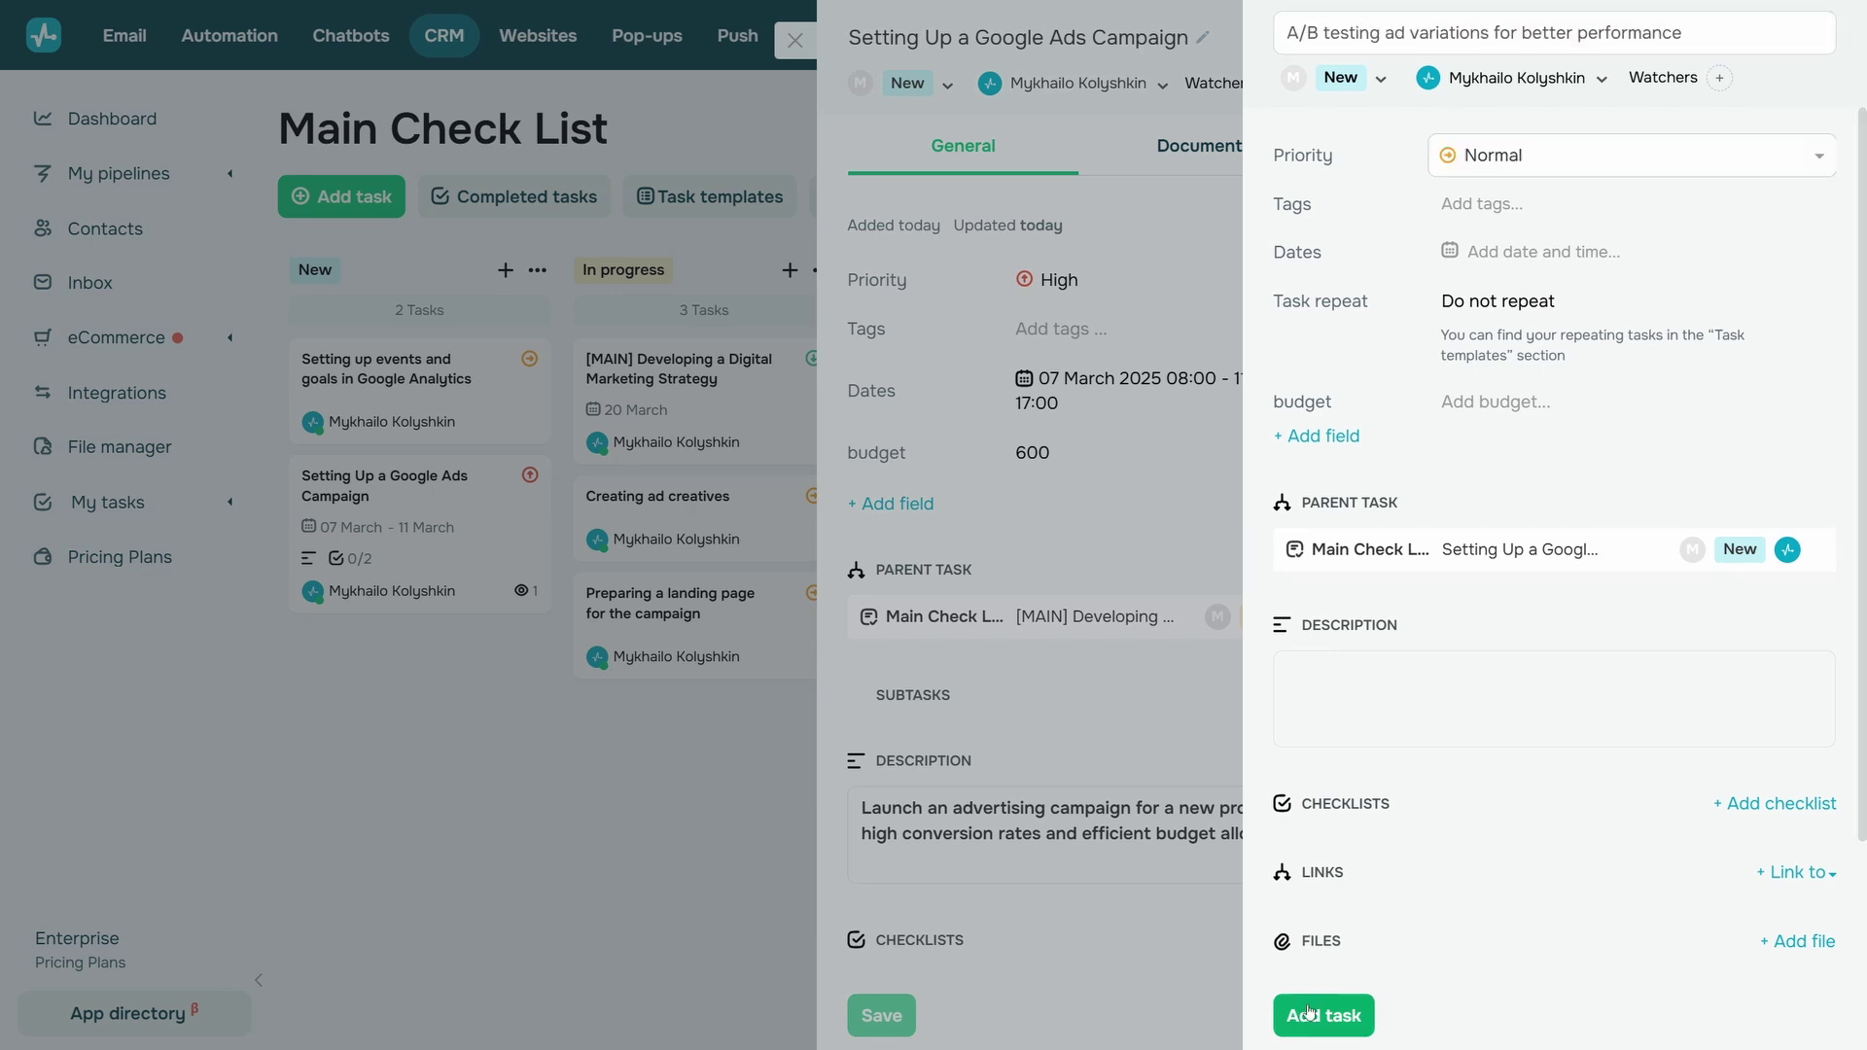
left_click(1334, 1021)
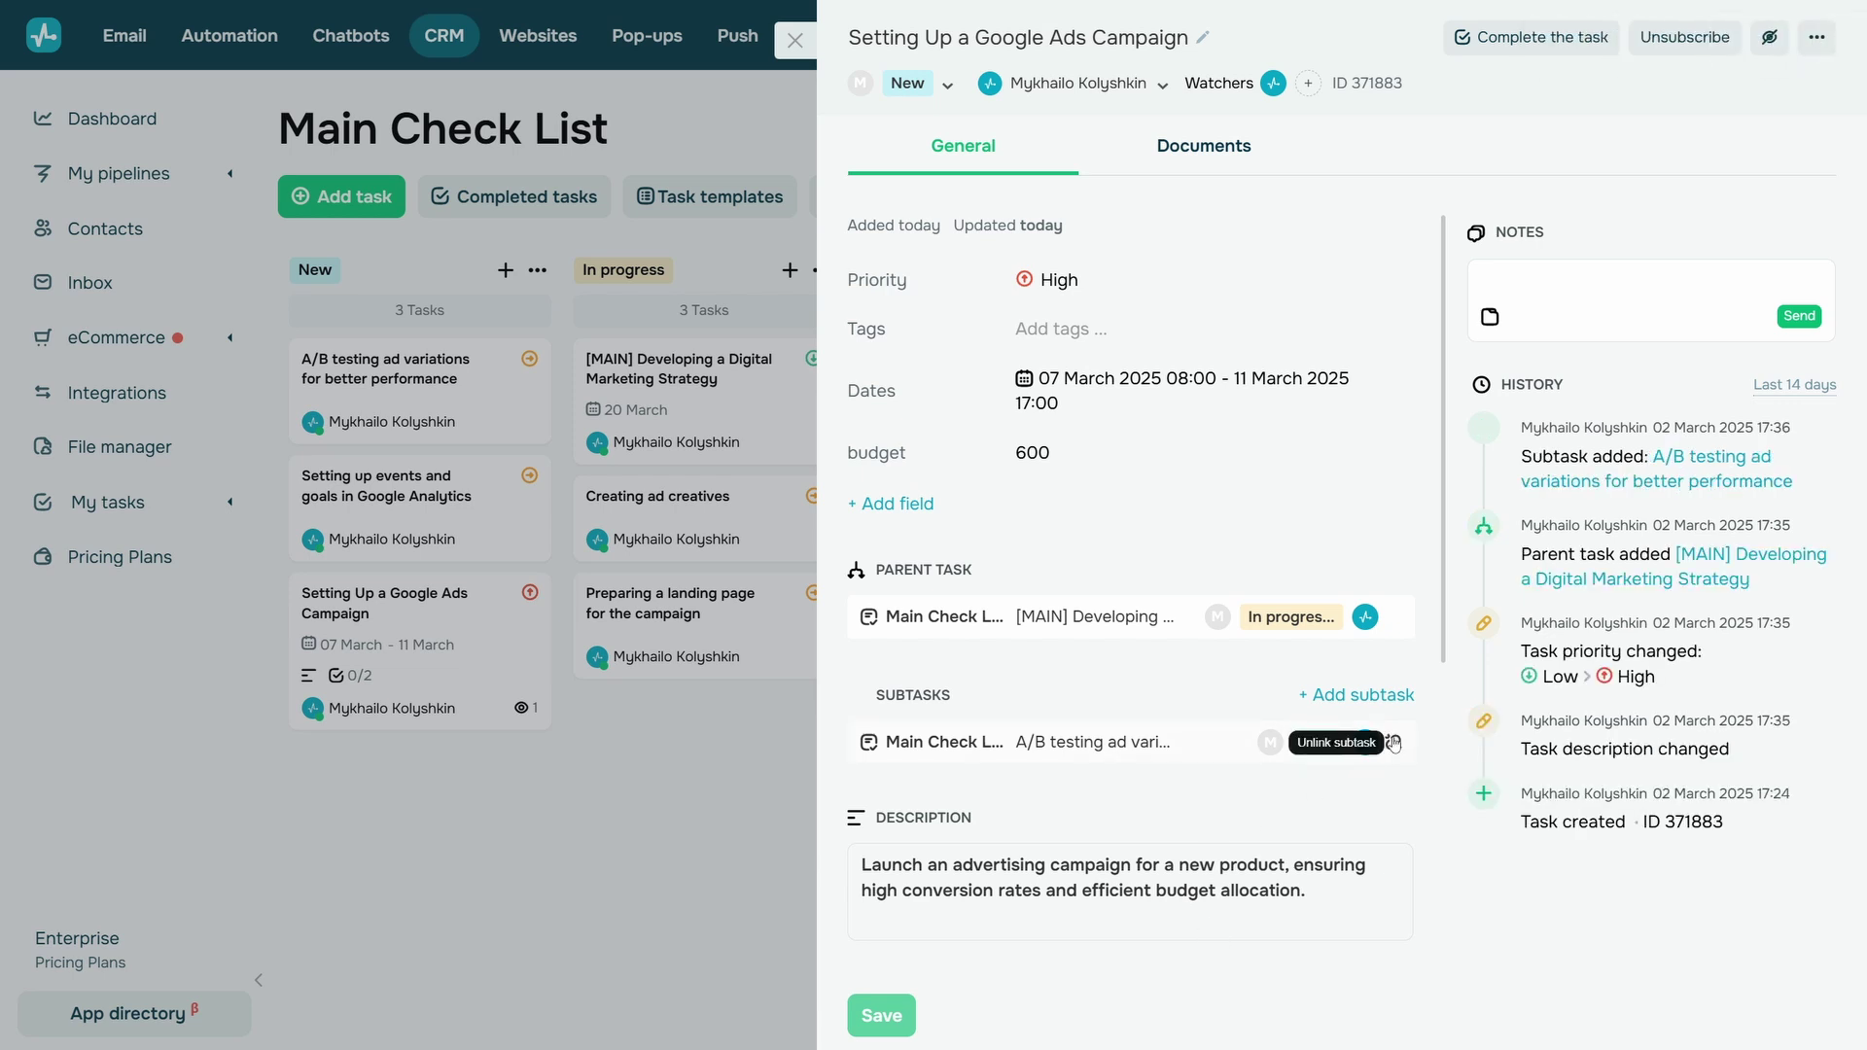
Step: Unlink the A/B testing subtask and the parent task from the Google Ads campaign task
left_click(1392, 743)
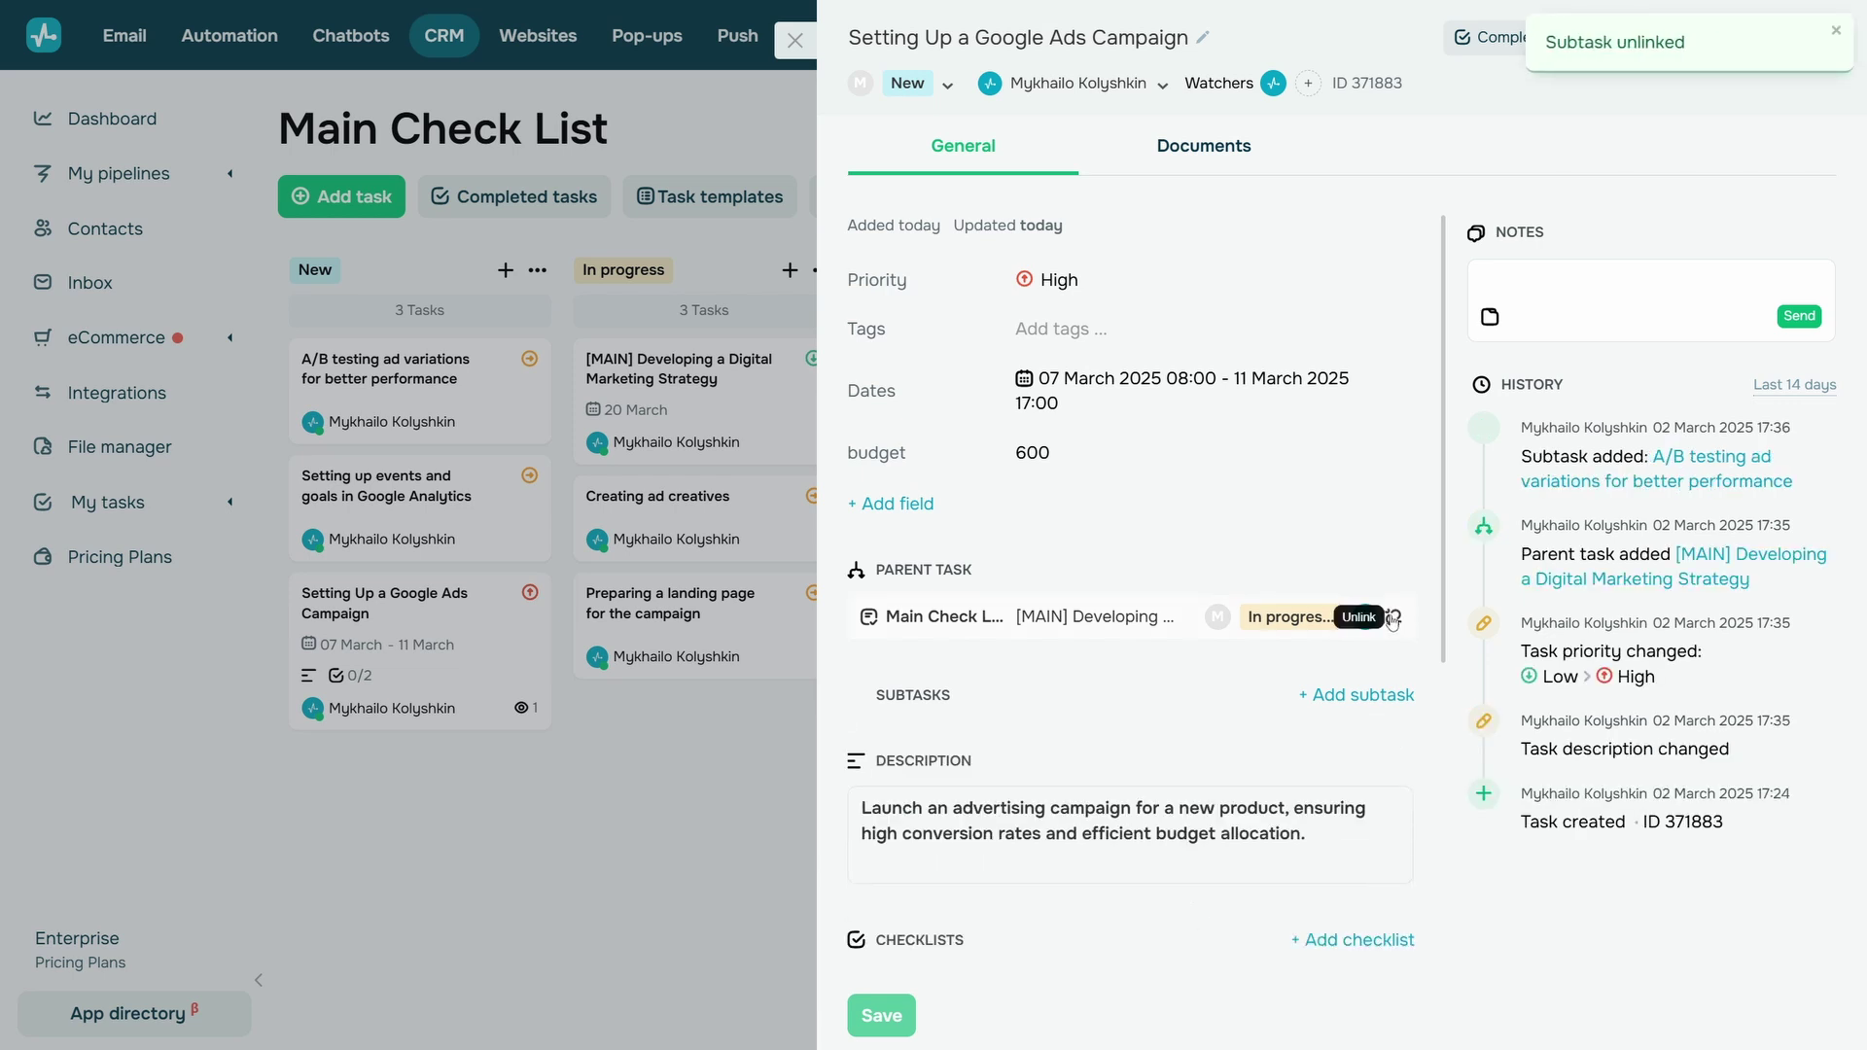
left_click(1392, 618)
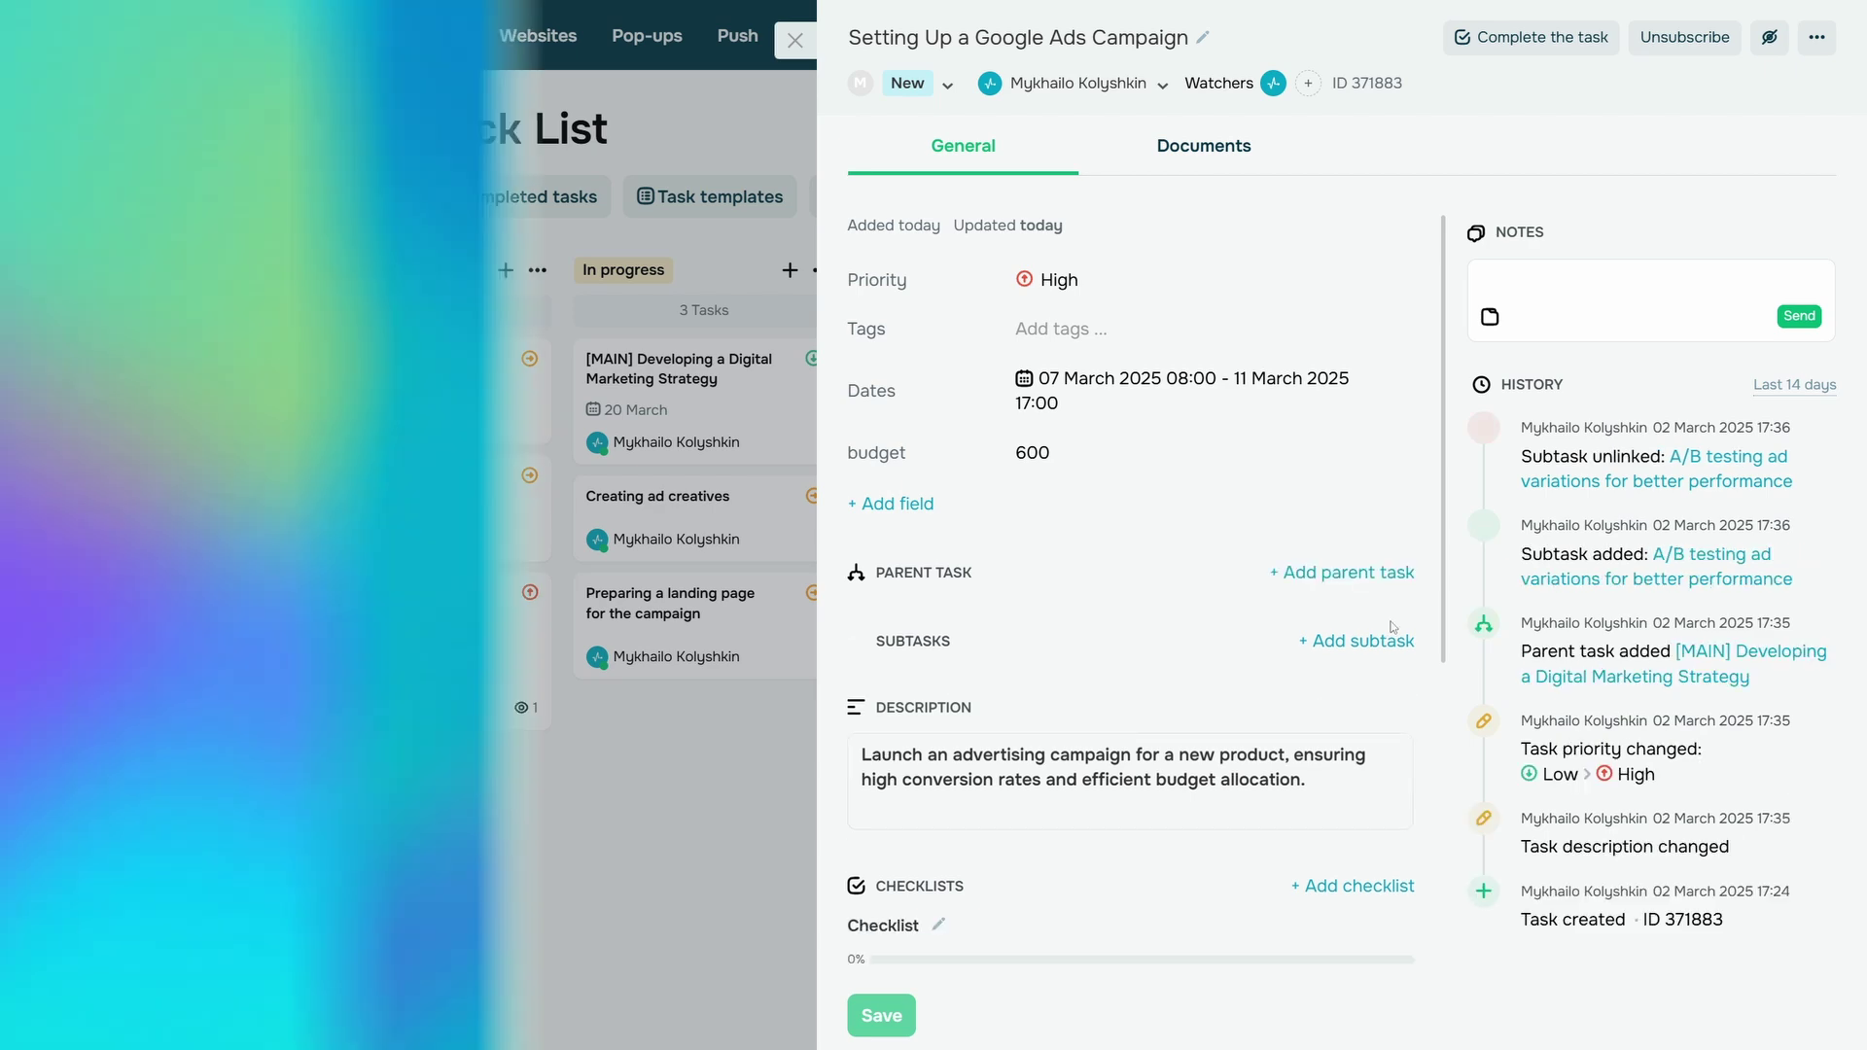
Step: Link the task to the other task "Creating ad creatives" and remove that link again
scroll(1340, 610, "down", 5)
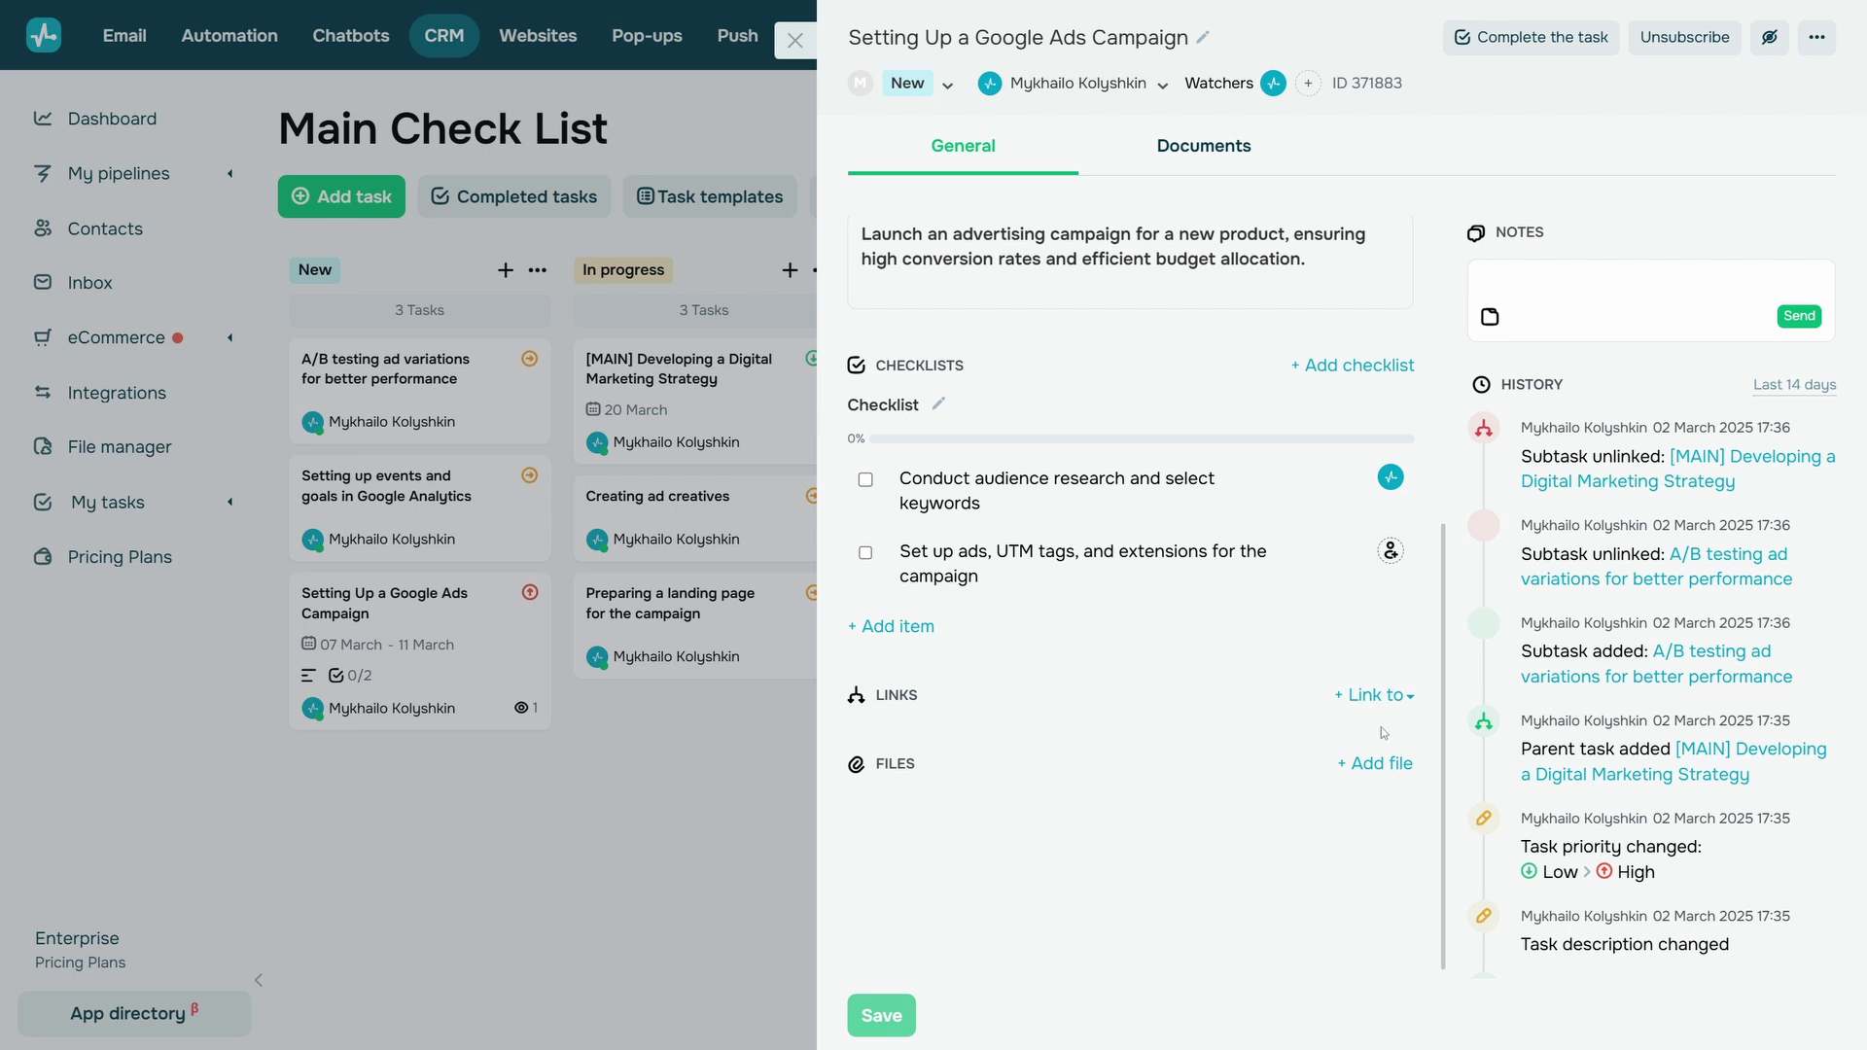
left_click(1395, 696)
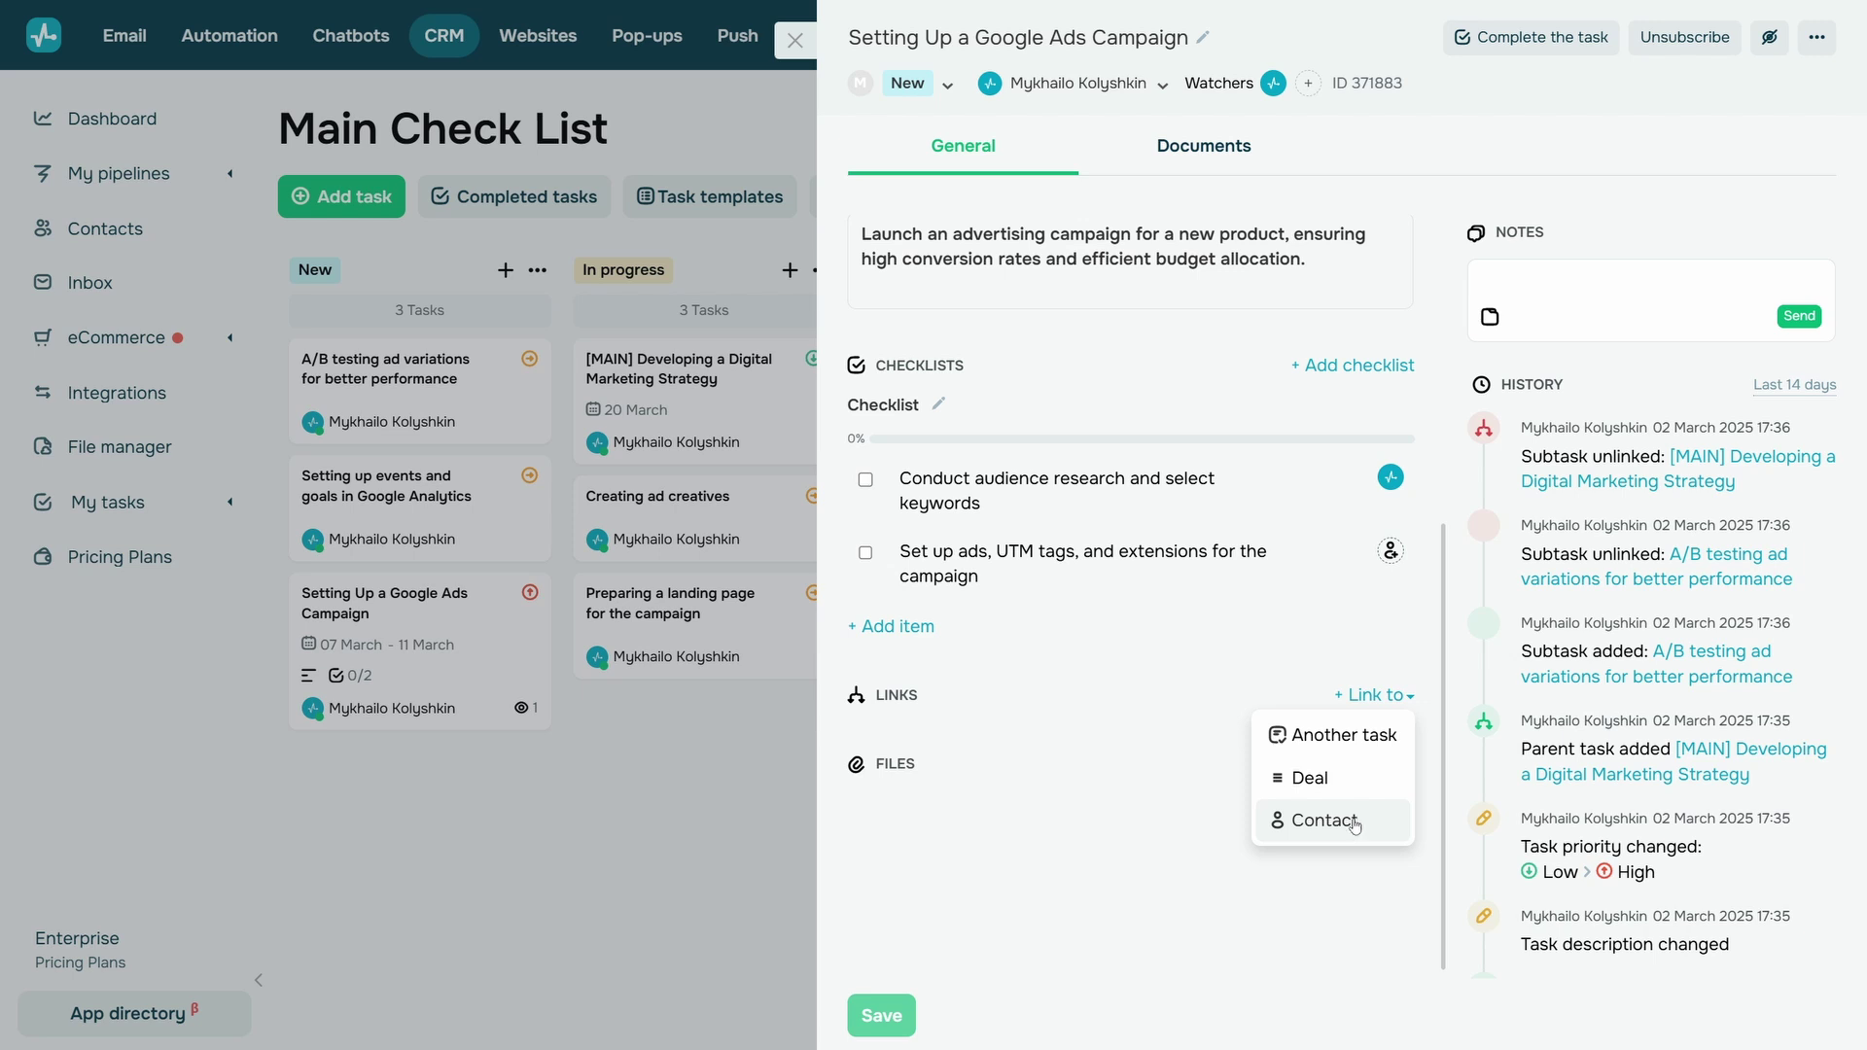
left_click(1348, 739)
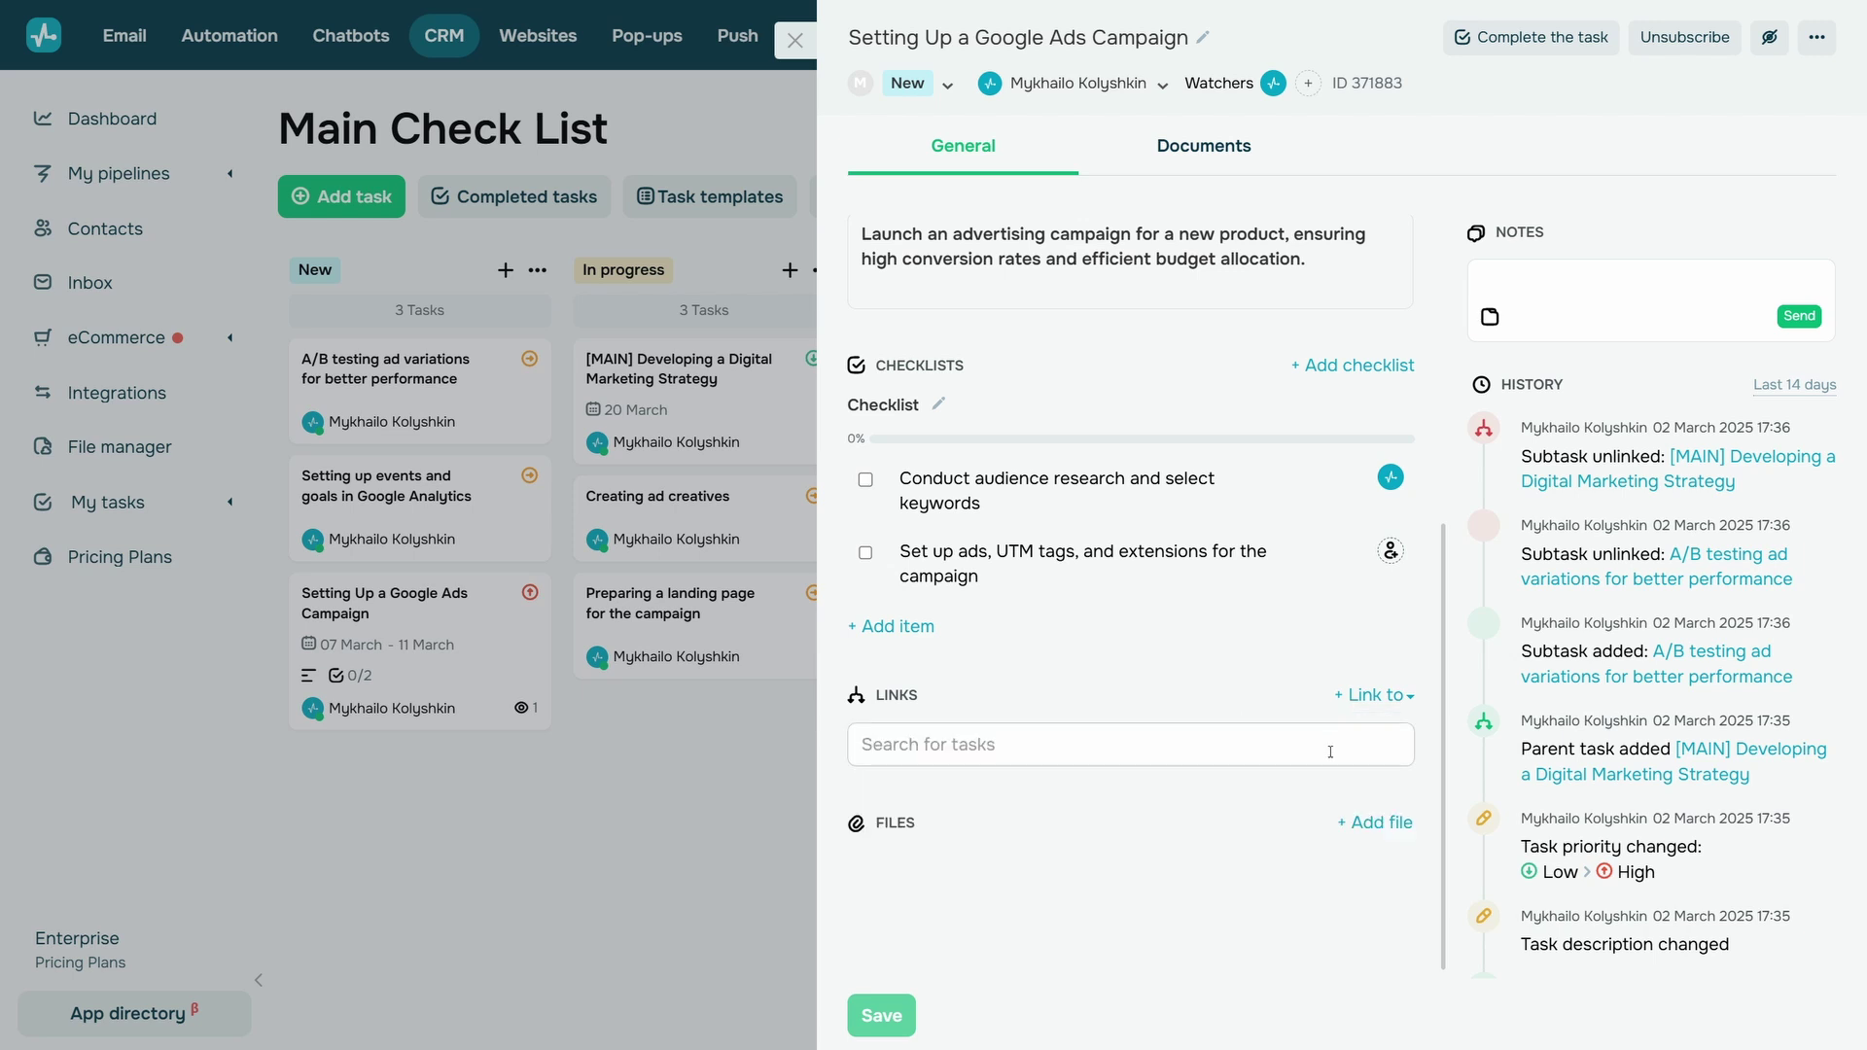
type("Crea")
left_click(965, 790)
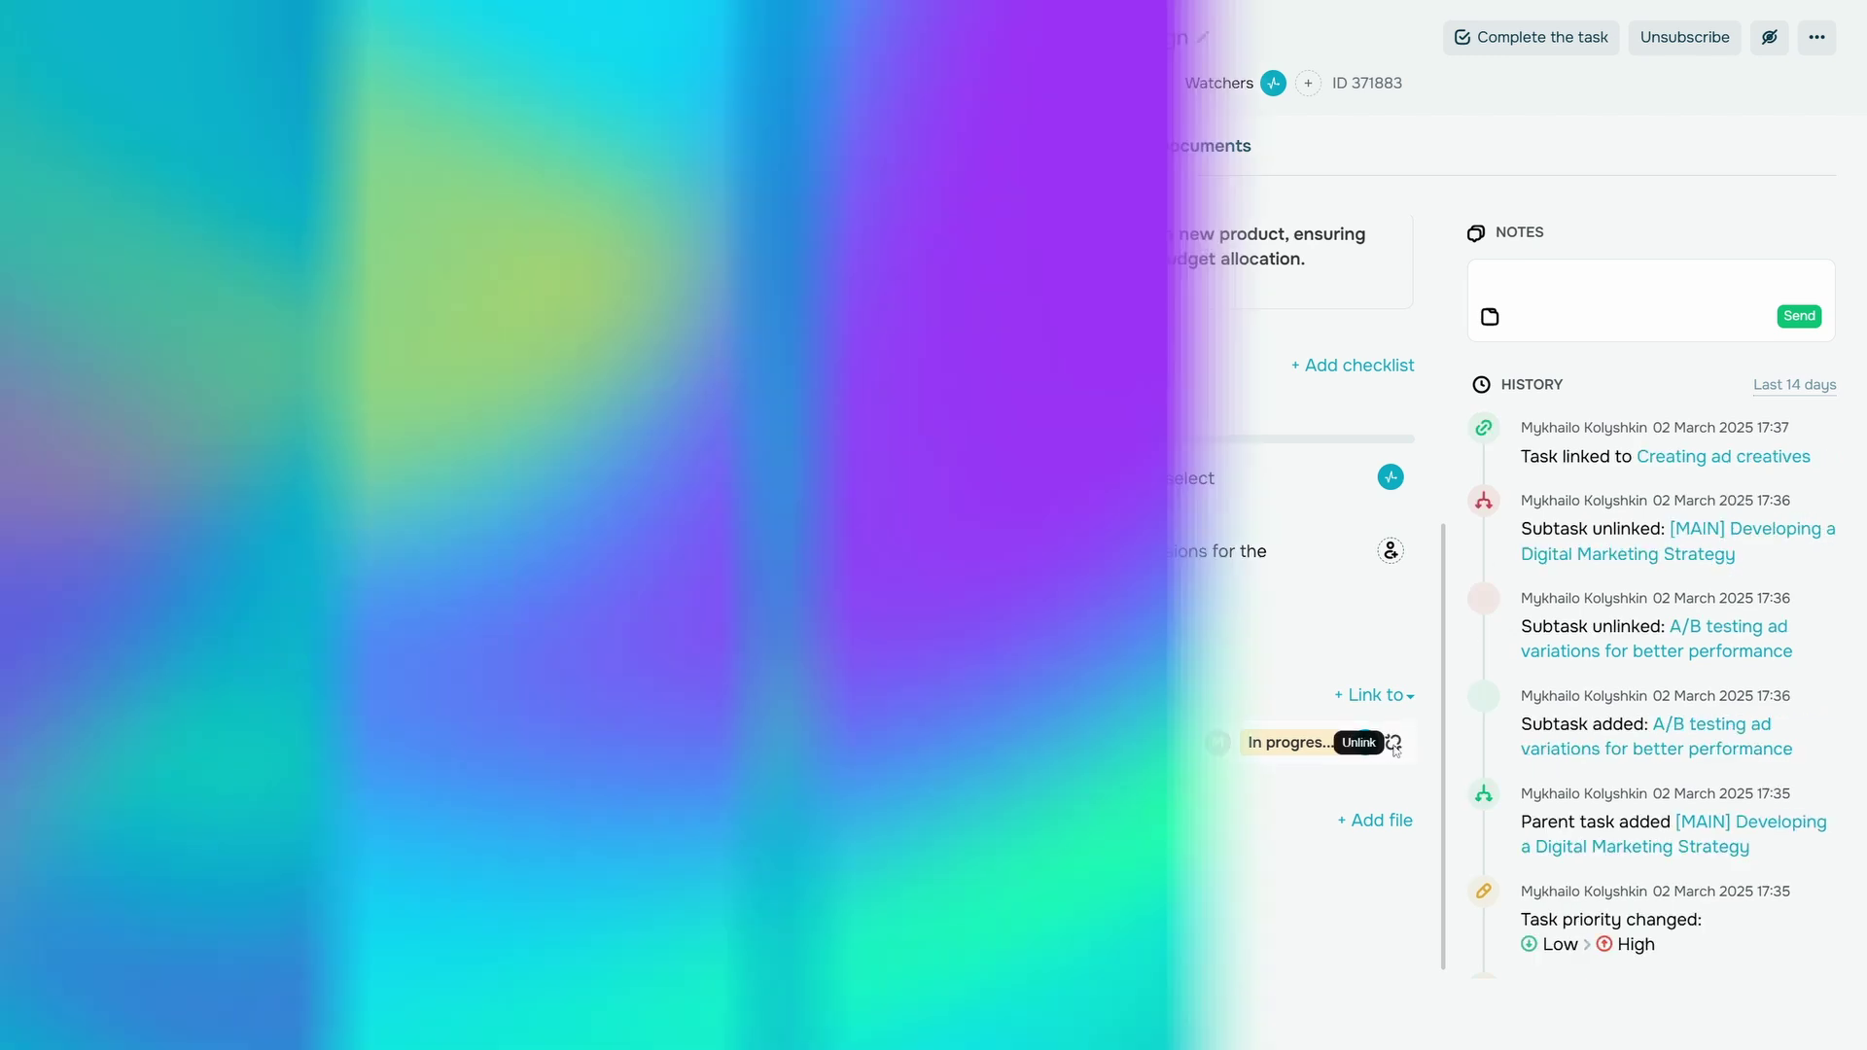
left_click(1394, 745)
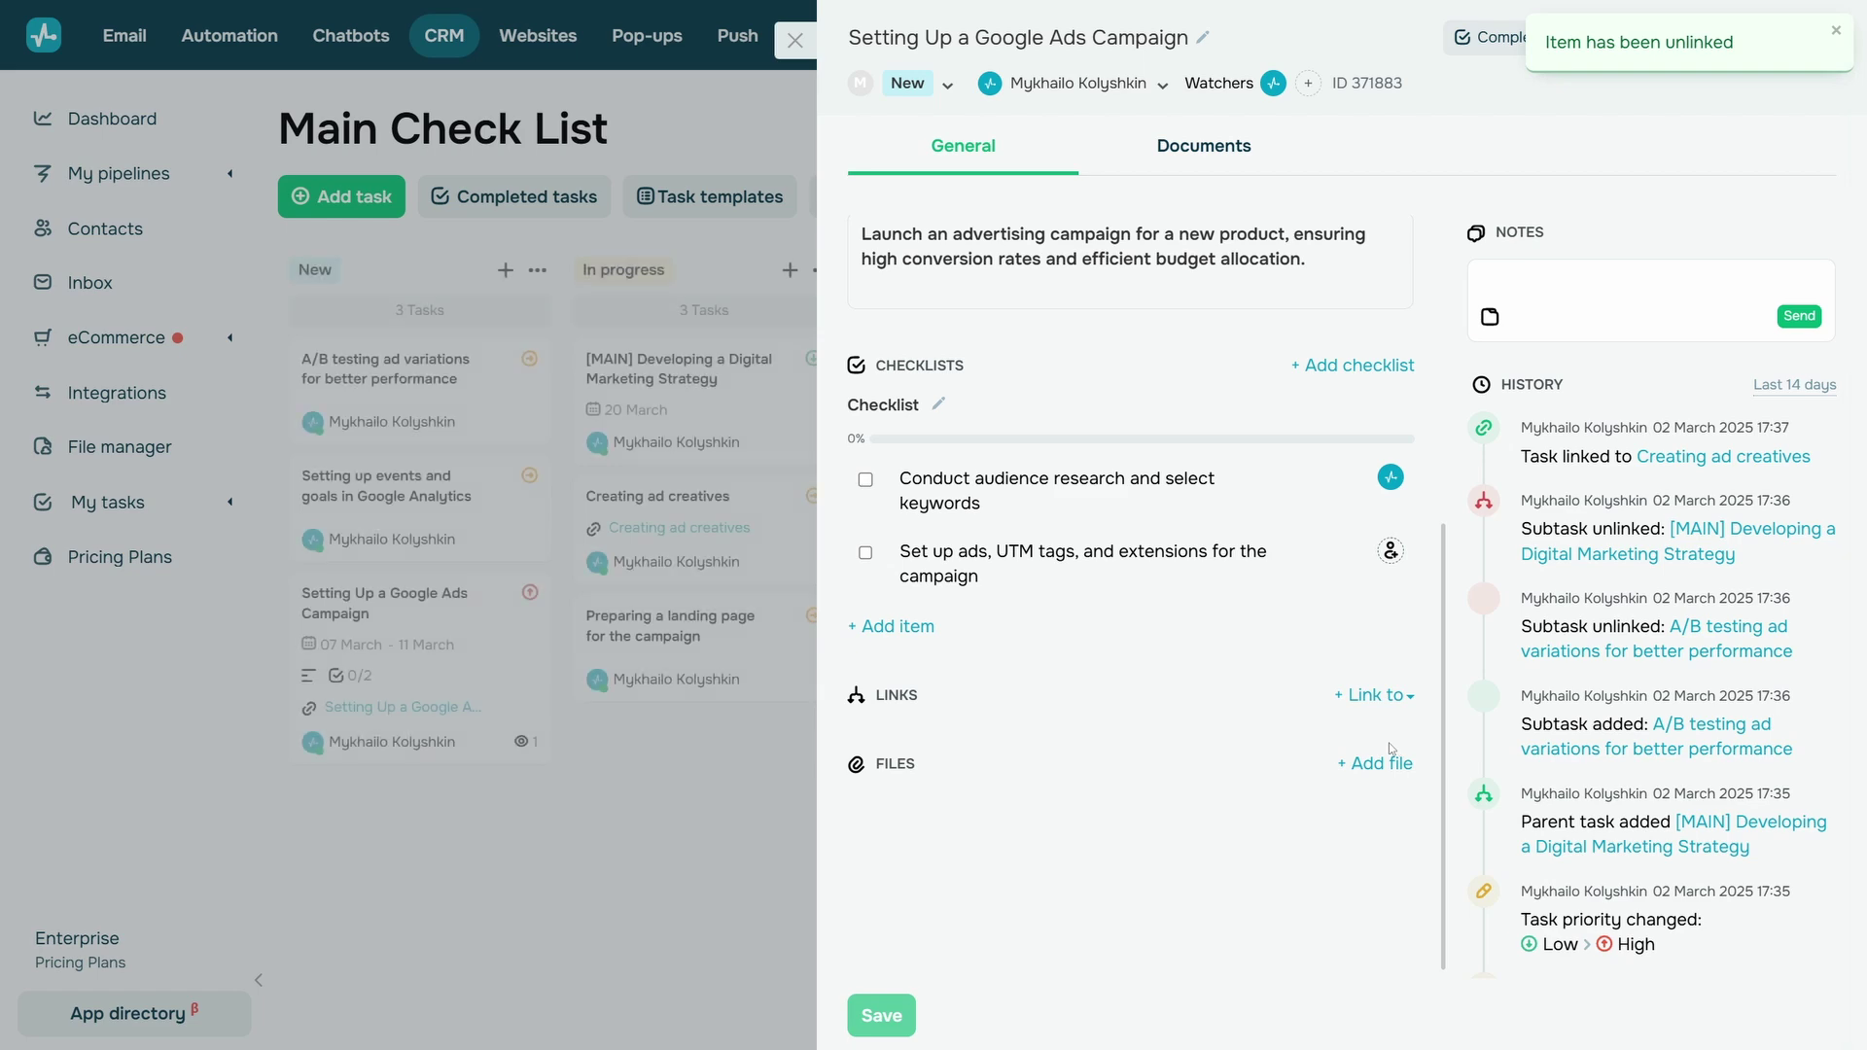
Step: Attach past-event-cover-600-2.jpg from the file storage to the Google Ads campaign task and remove the file again
left_click(1381, 761)
left_click(1303, 175)
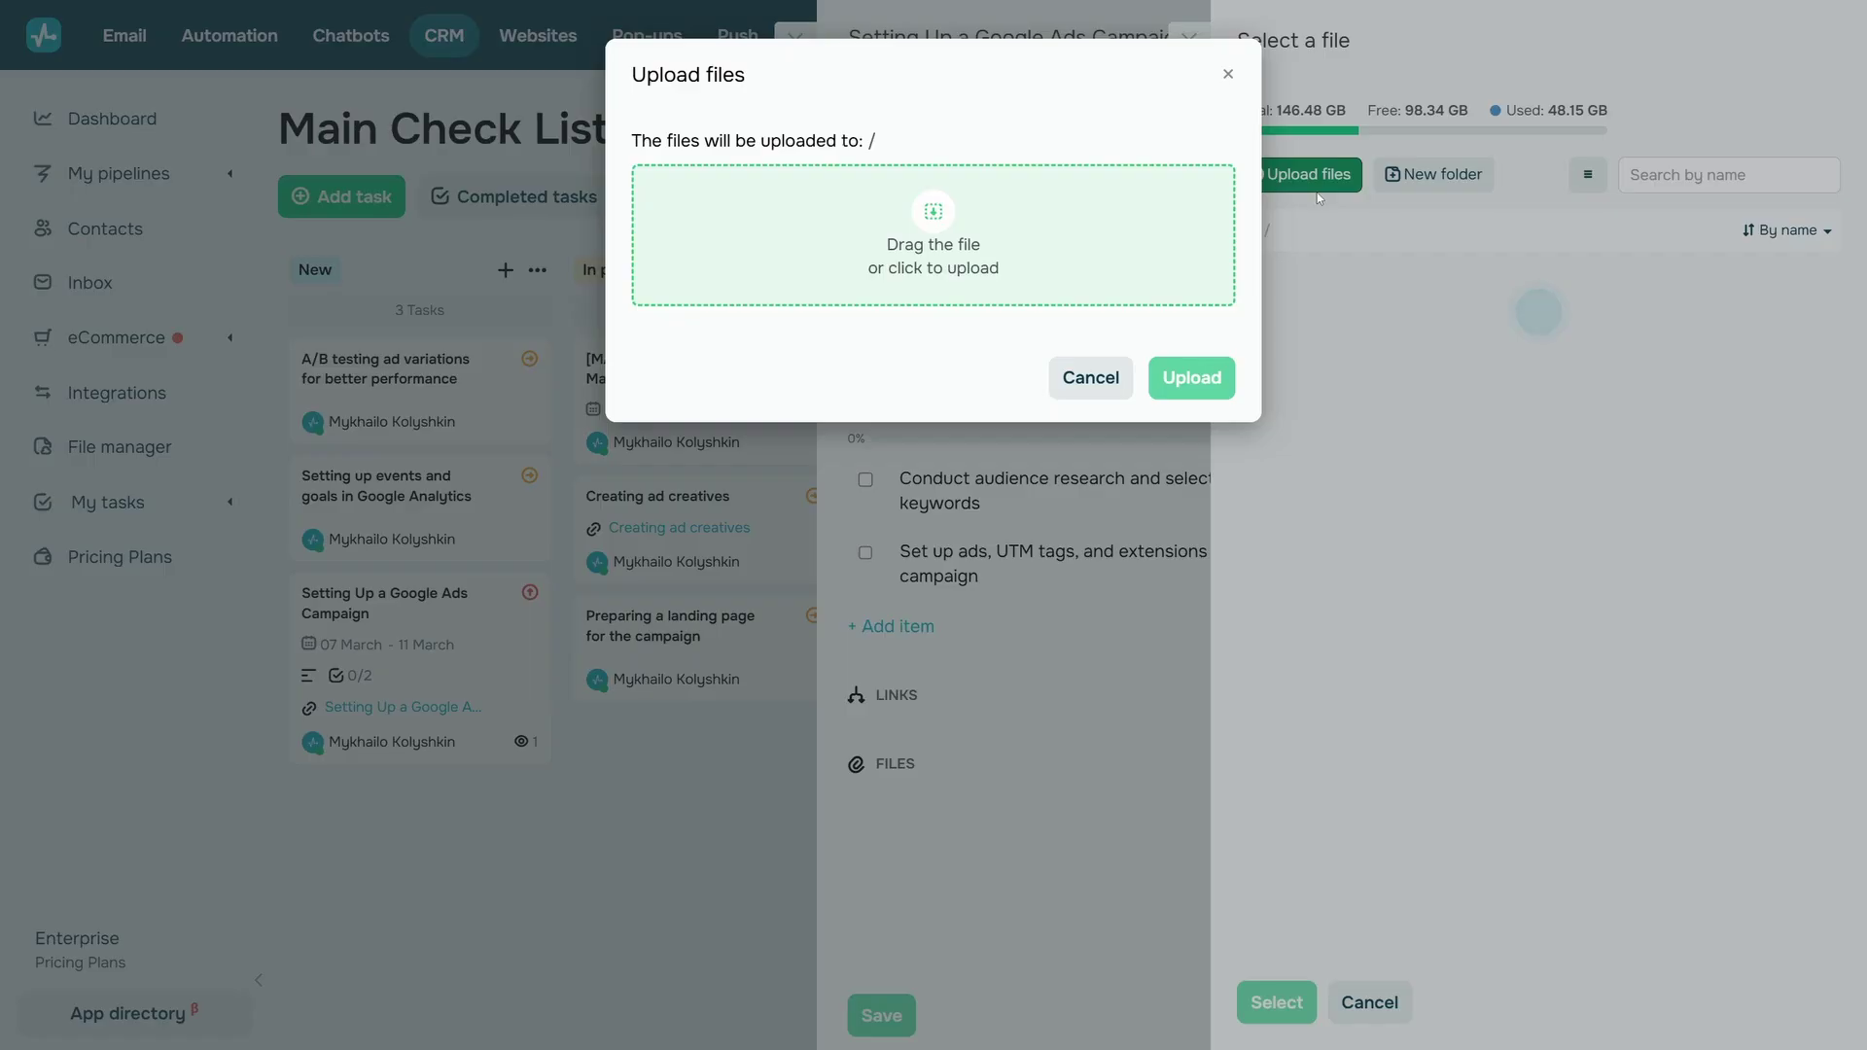
left_click(1128, 377)
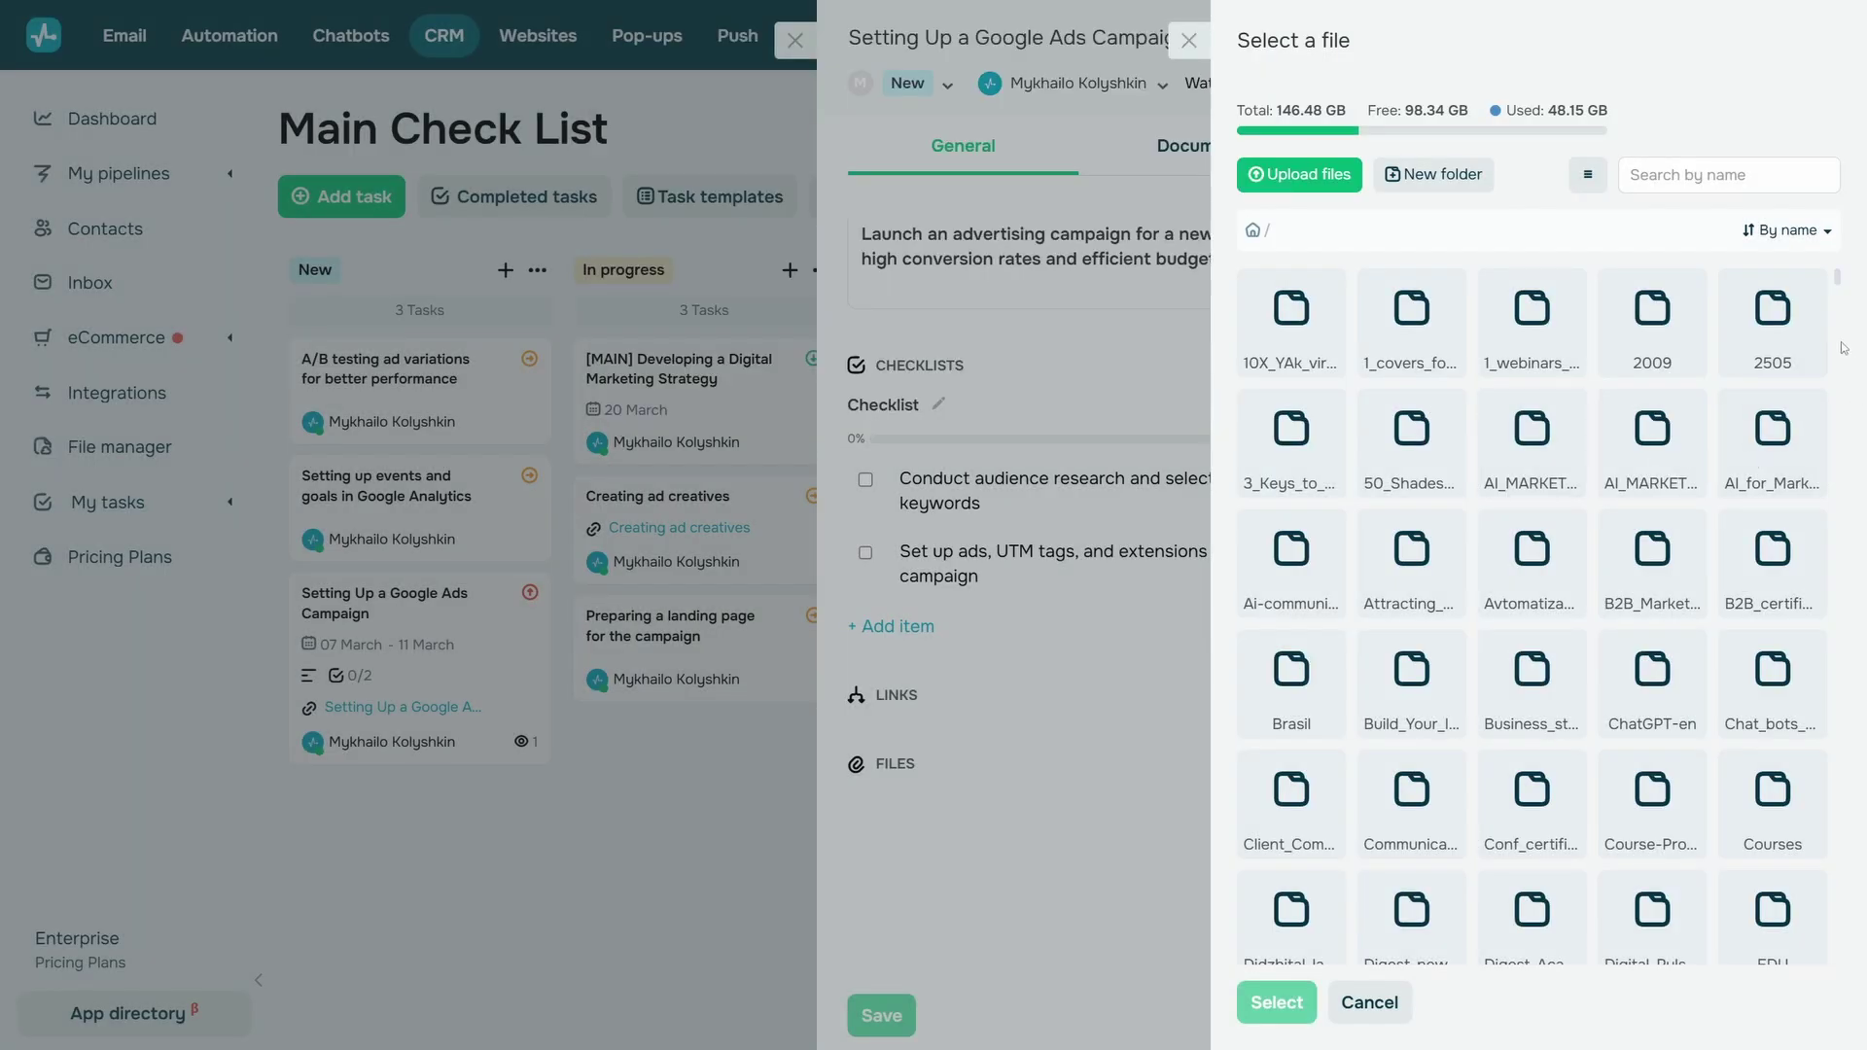
scroll(1772, 384, "down", 15)
scroll(1772, 384, "down", 2)
left_click(1772, 384)
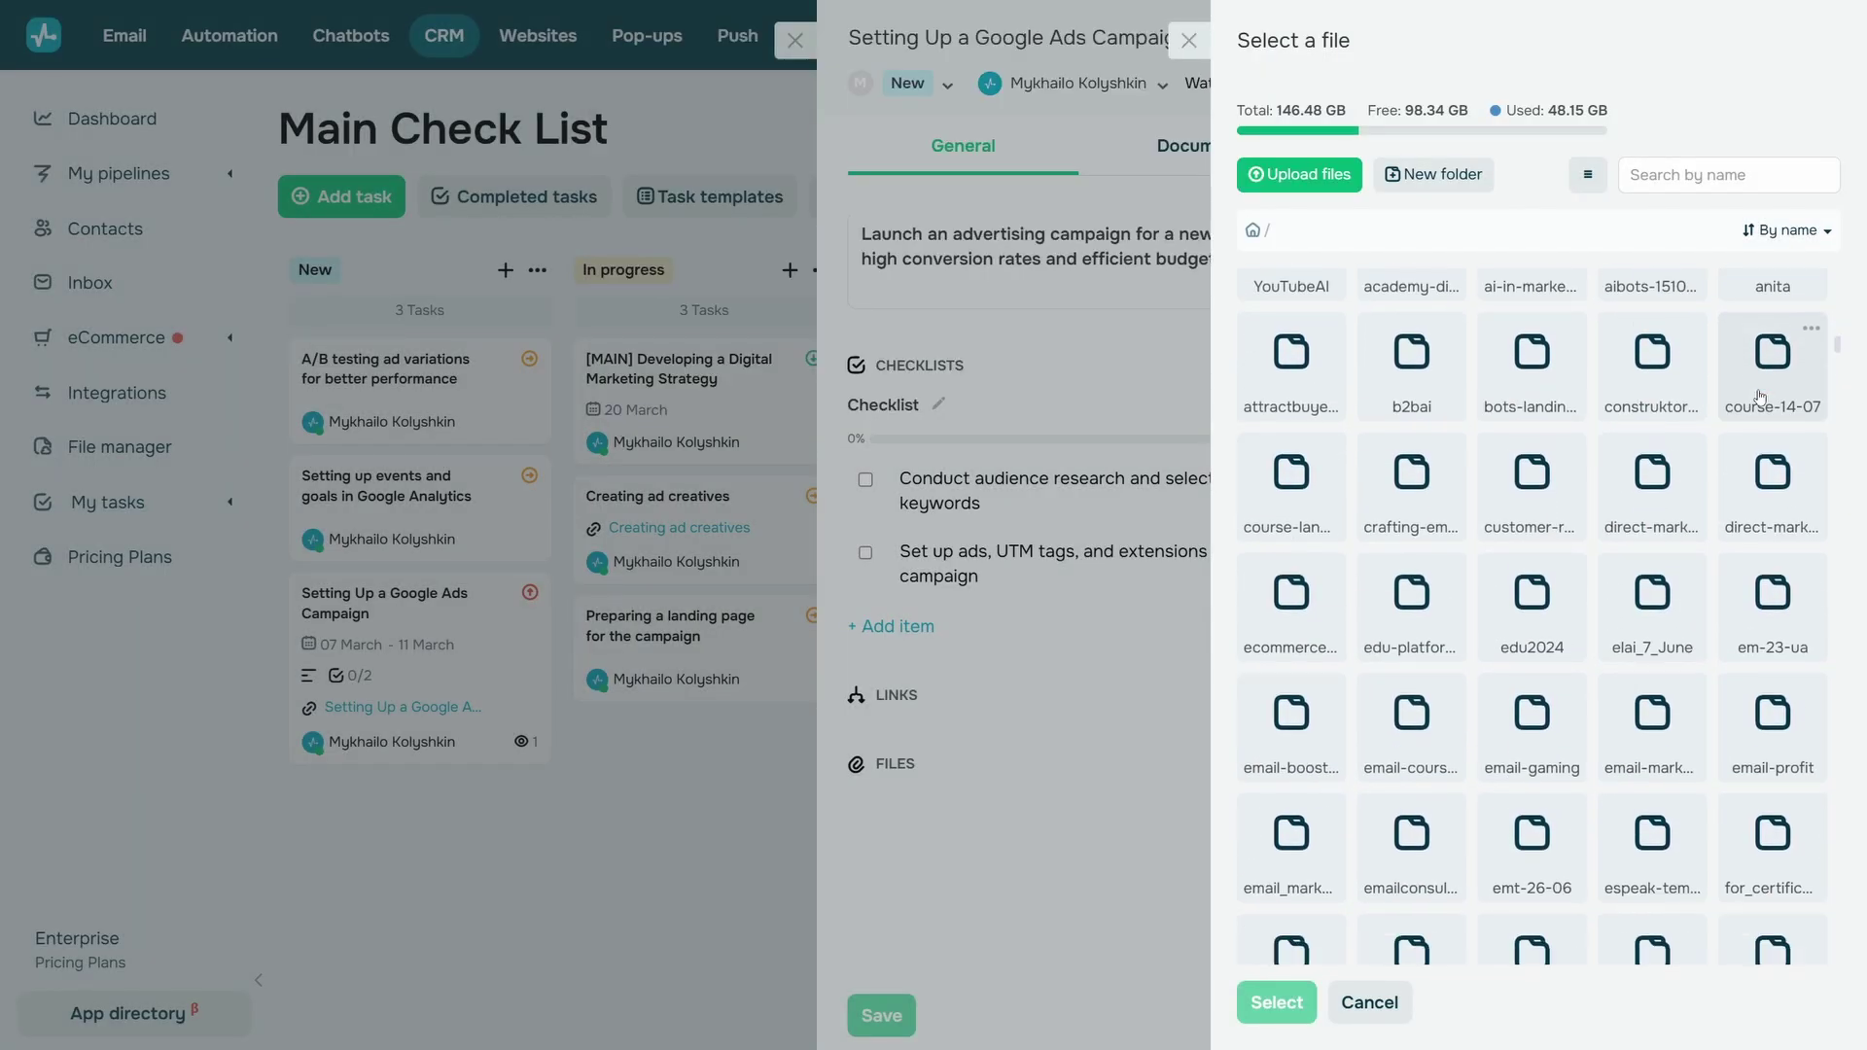
left_click(1277, 1001)
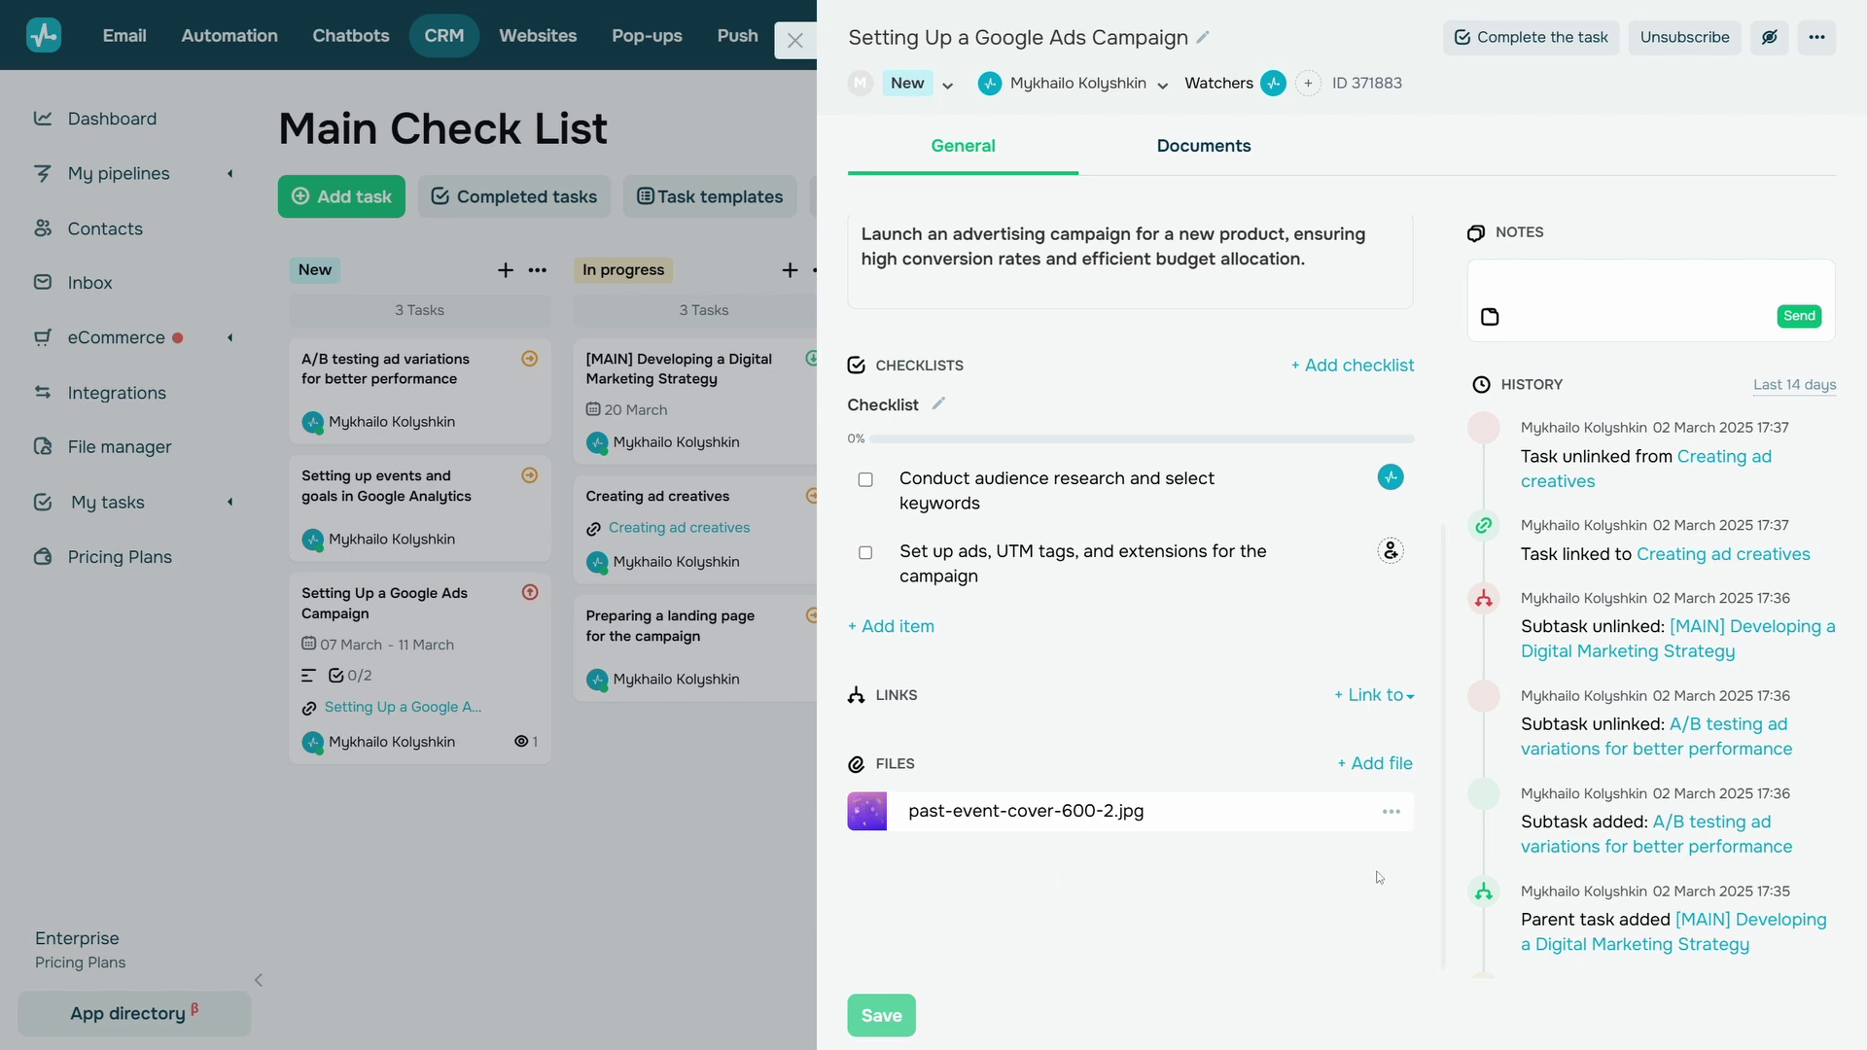
left_click(1391, 811)
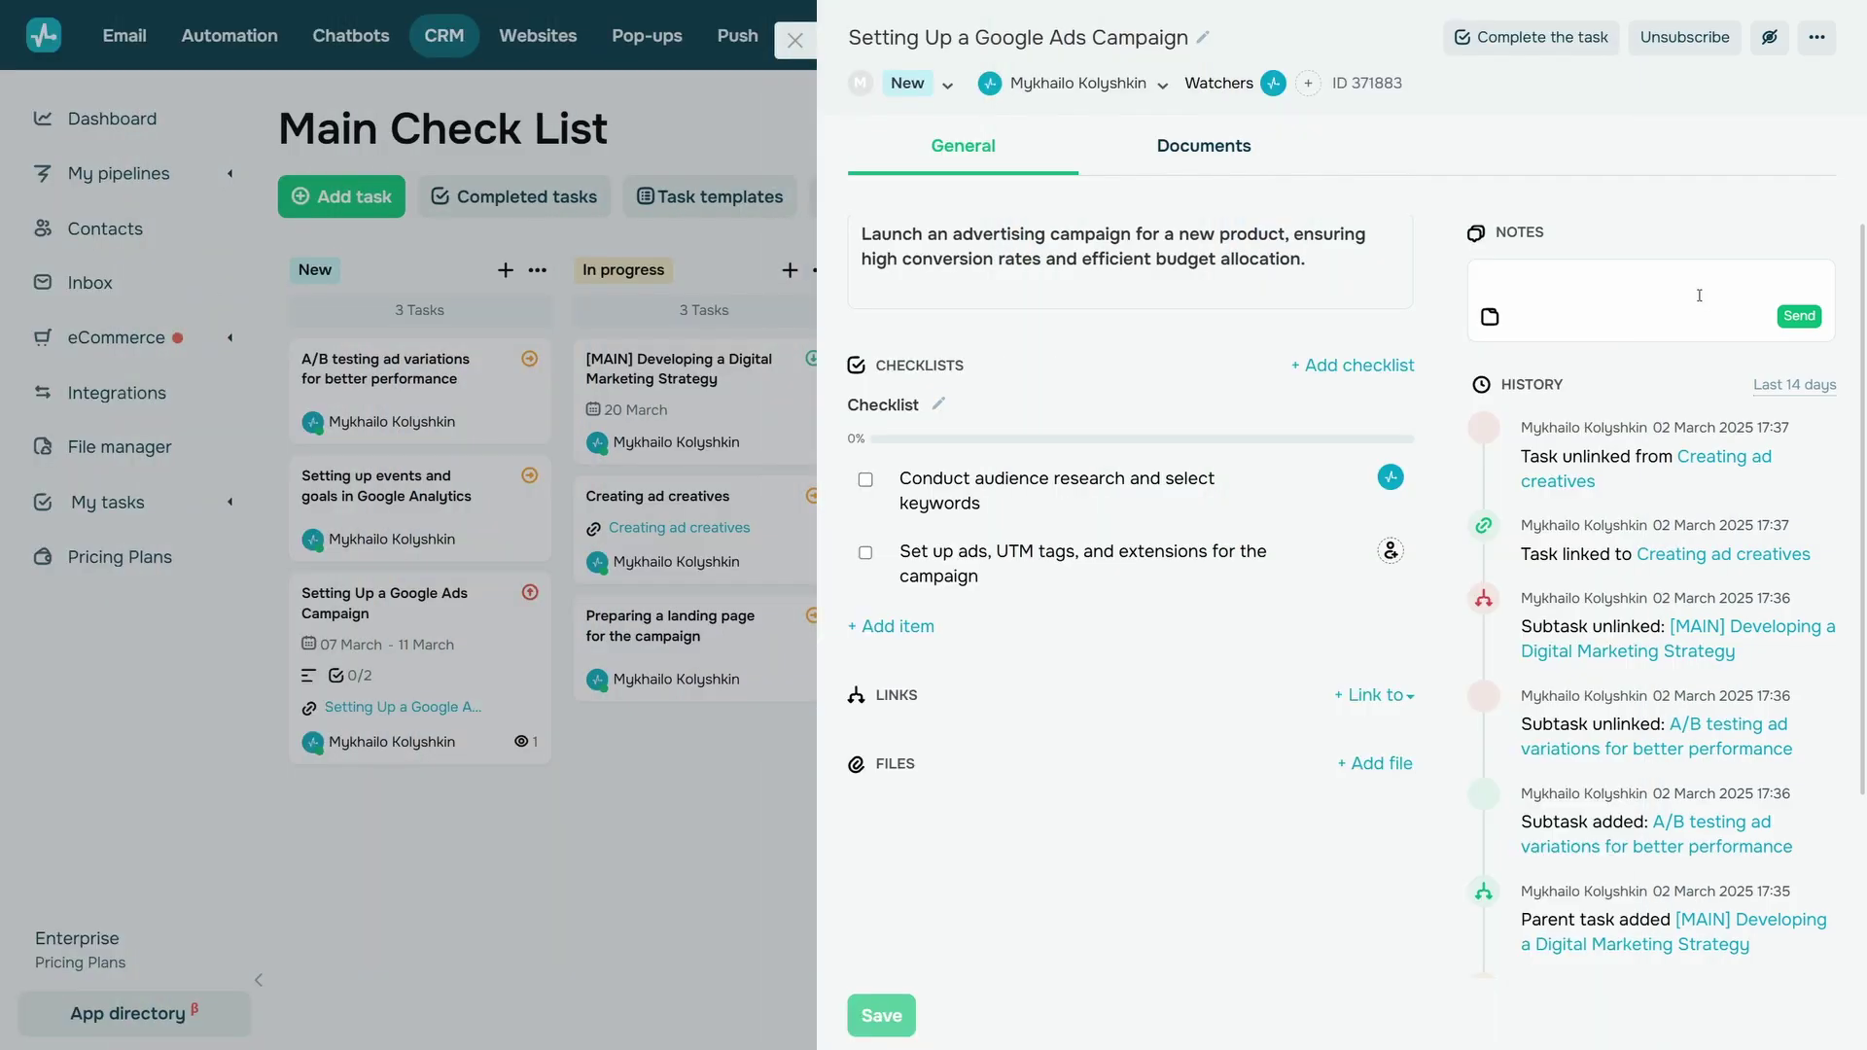
Step: Write the note "Accepted the task." in the Google Ads campaign task and mention SendPulse Academy in it
left_click(1675, 279)
type("Accepted the task. @SendPuls")
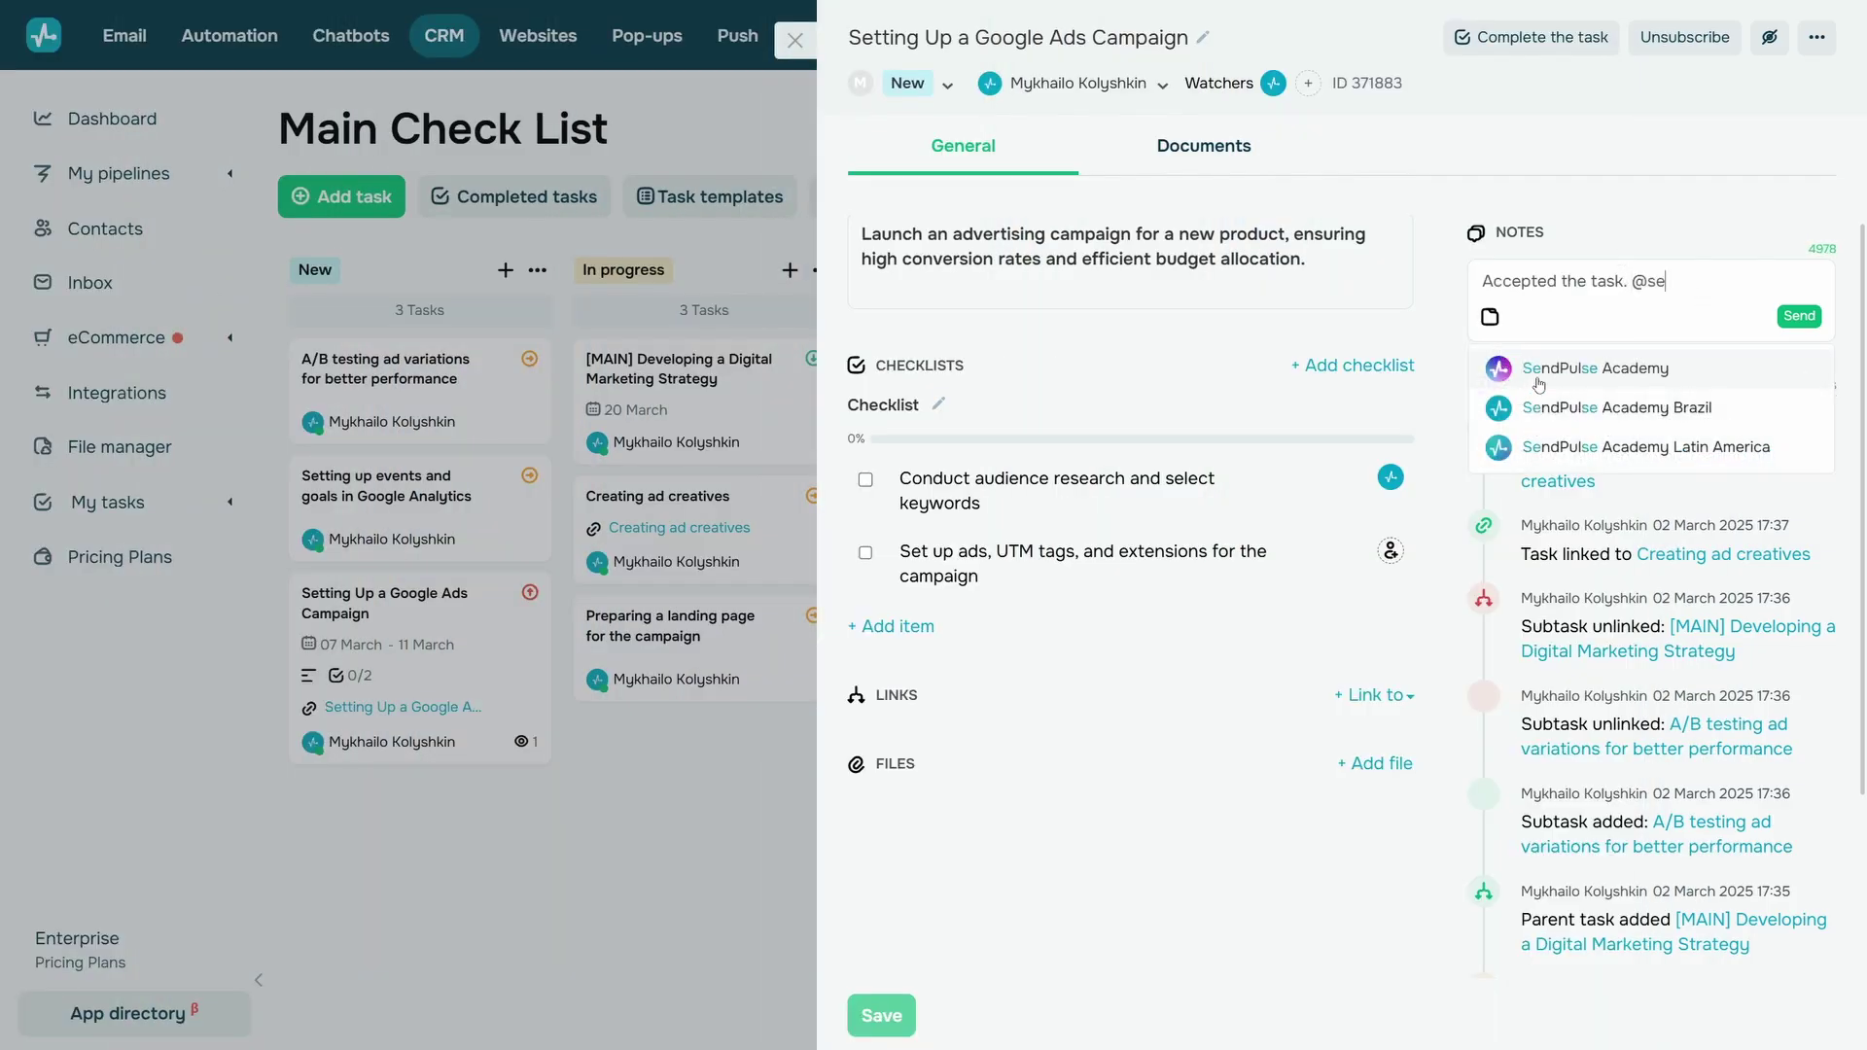
left_click(1622, 364)
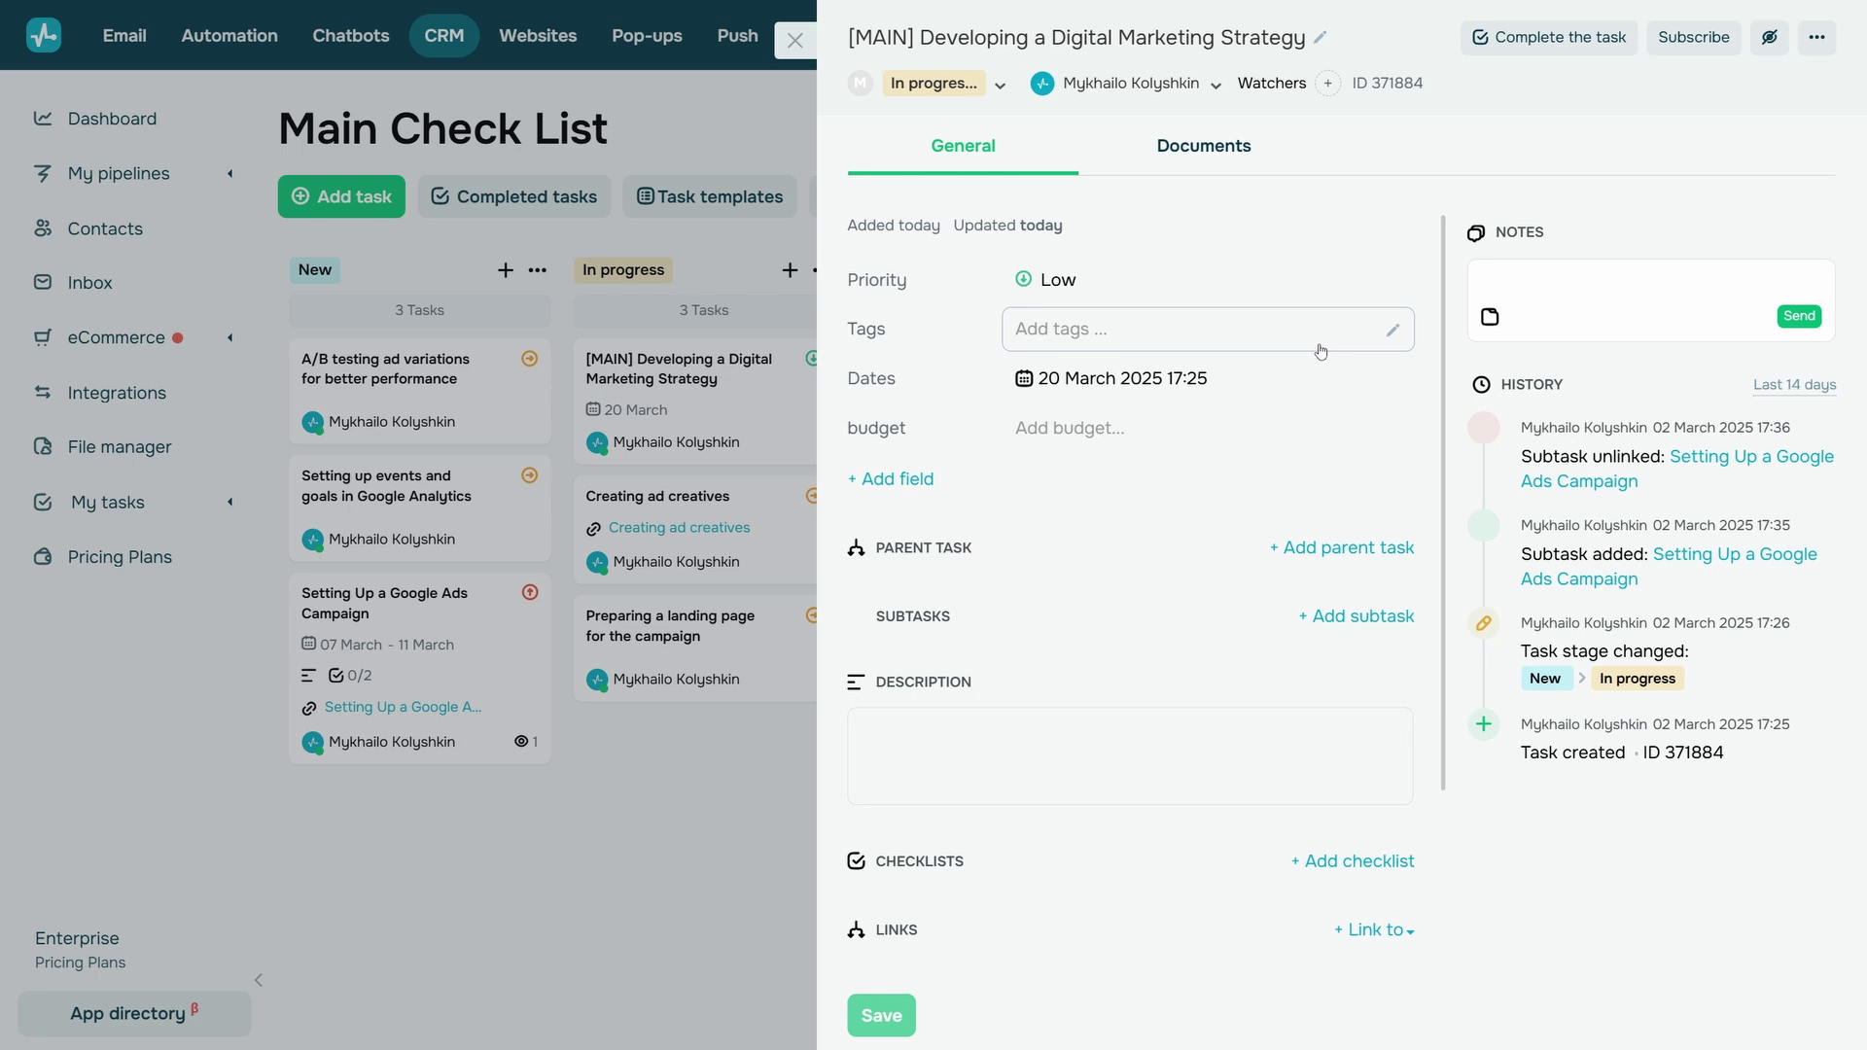
Step: Set the stage of the "[MAIN] Developing a Digital Marketing Strategy" task to Completed and assign it to SendPulse Academy
left_click(1000, 85)
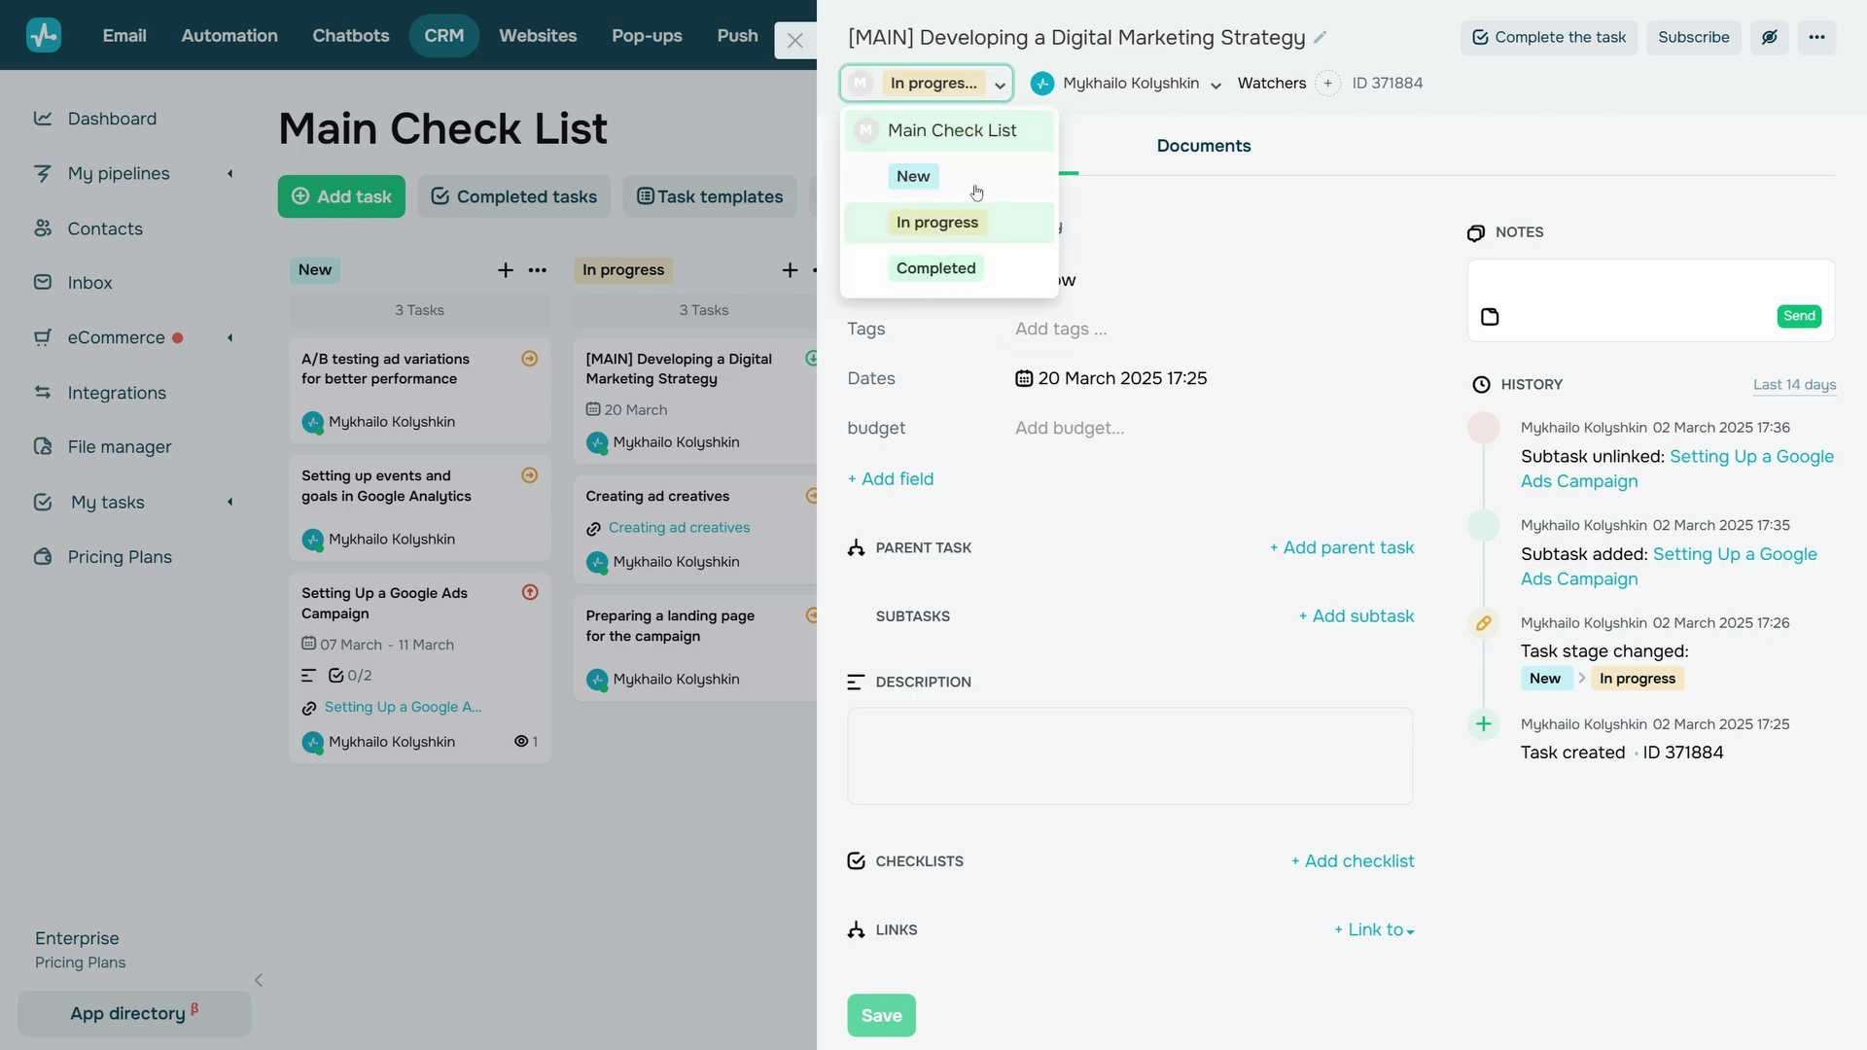
left_click(980, 271)
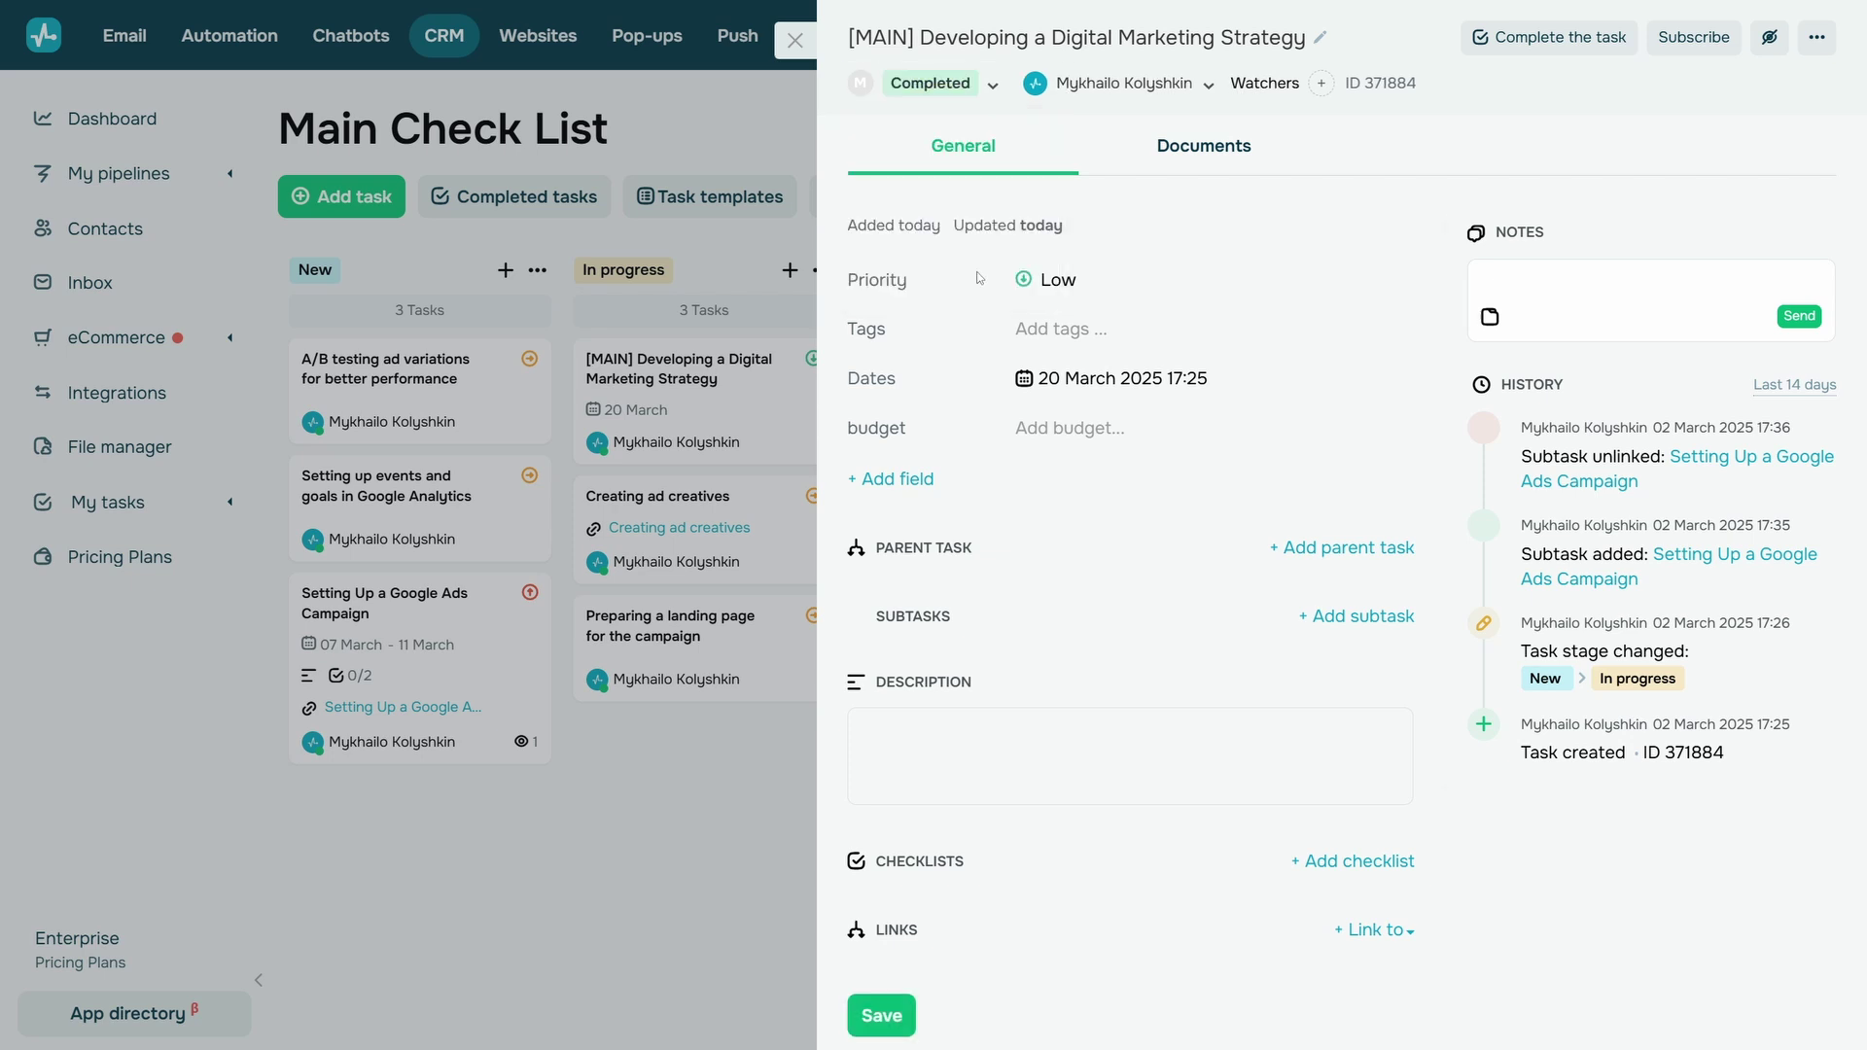
left_click(1185, 88)
left_click(1115, 136)
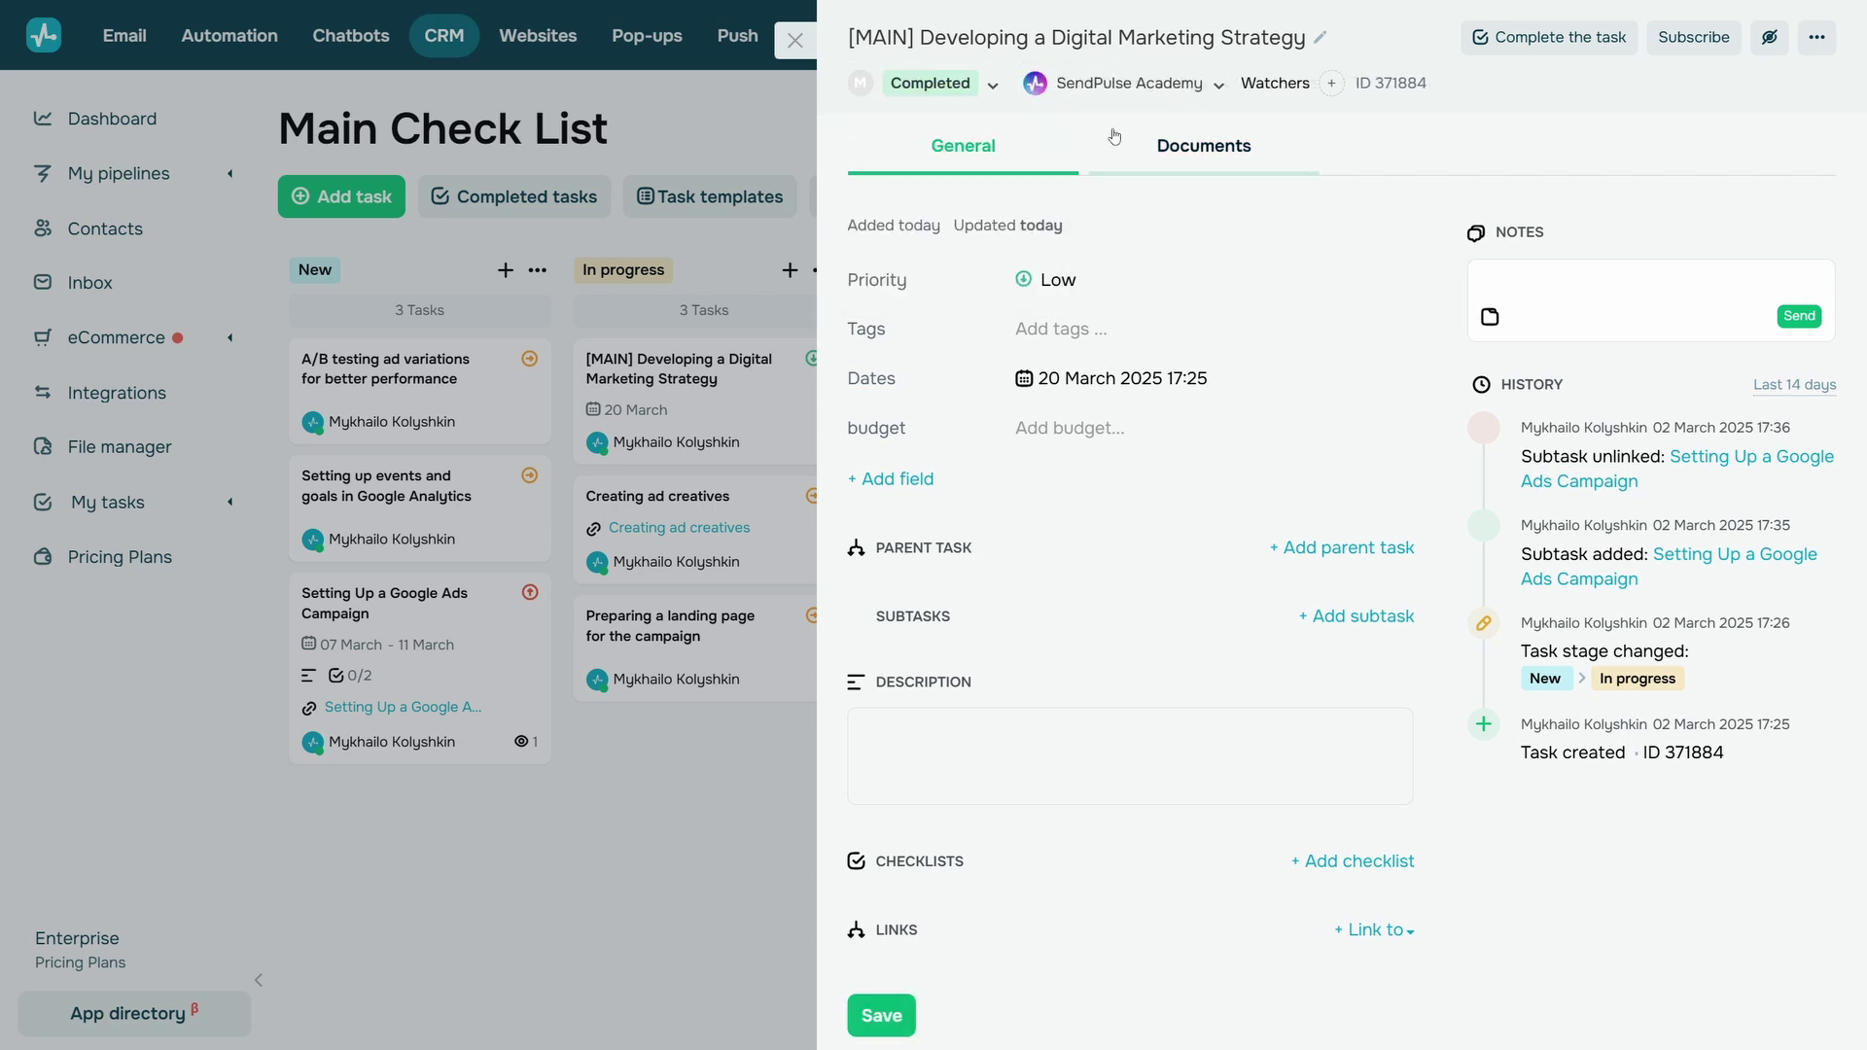
Step: Add a watcher to the [MAIN] marketing strategy task and open its additional actions
left_click(1334, 85)
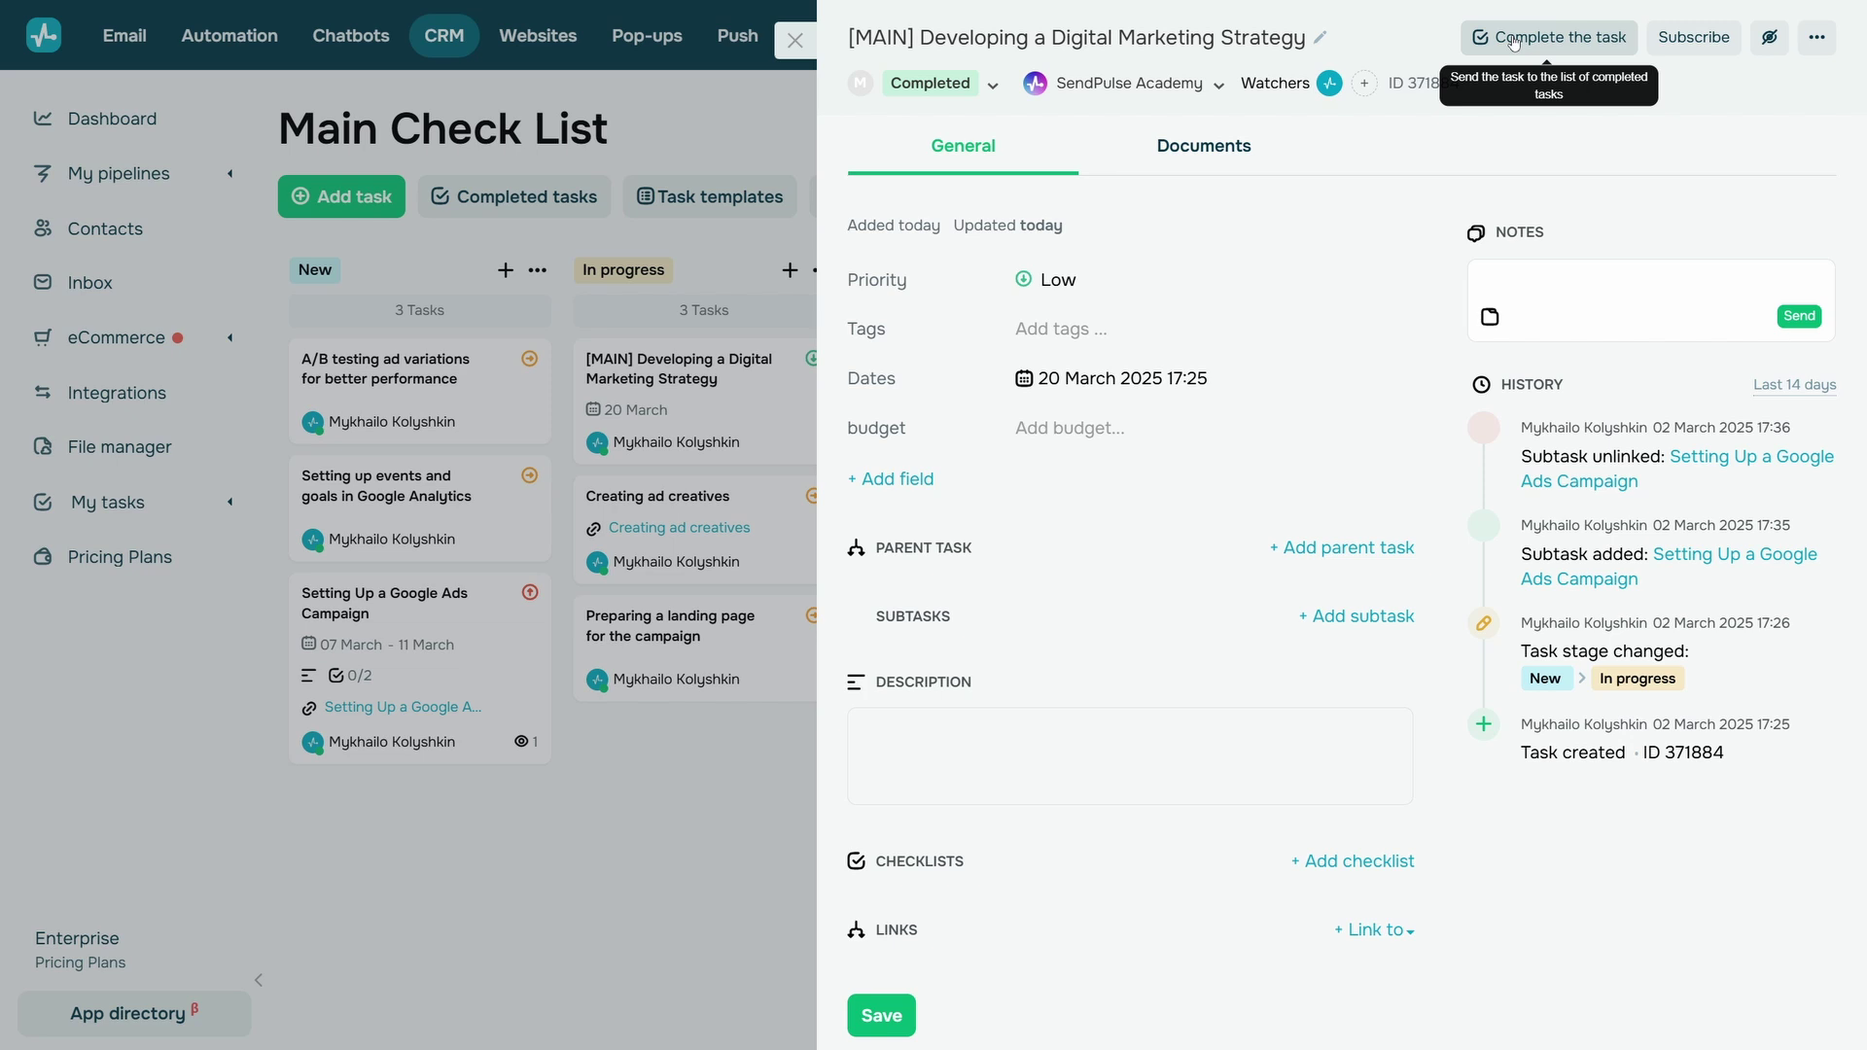
left_click(1817, 37)
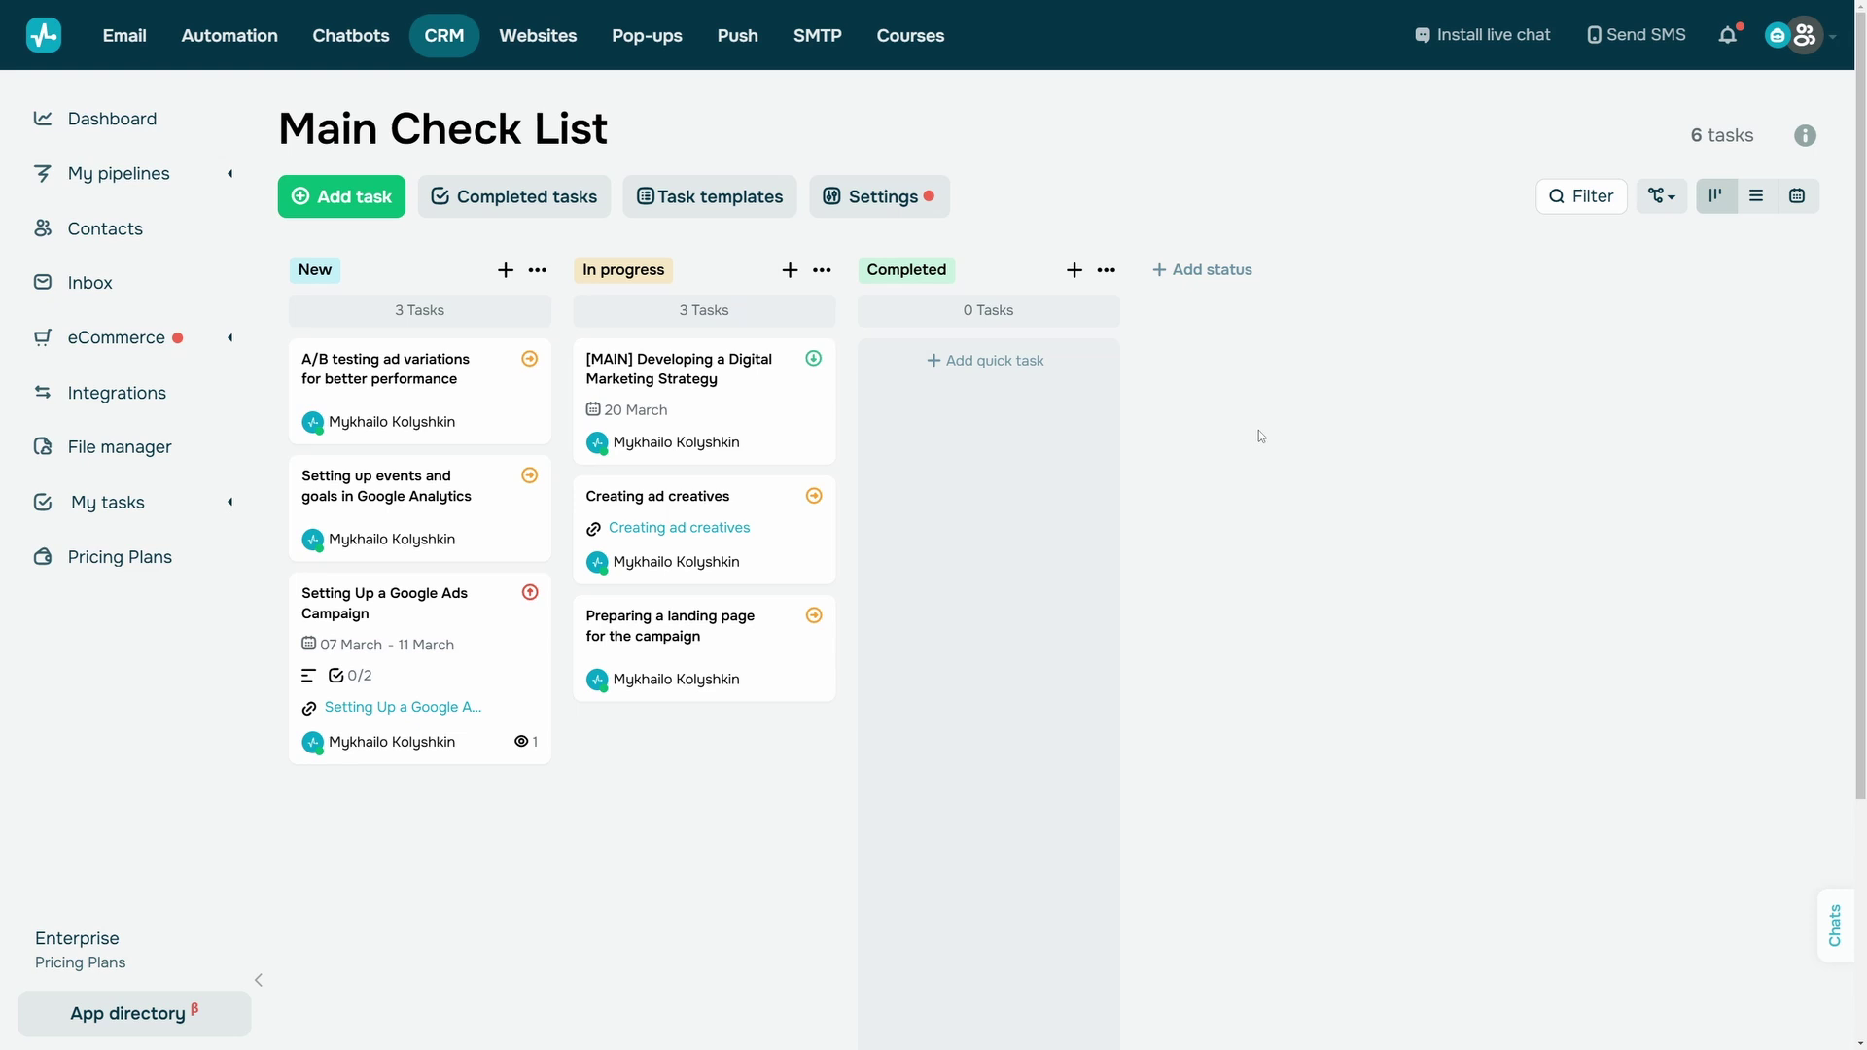
Step: Show the tasks as a list and select the A/B testing, Google Analytics events and landing page tasks
left_click(1752, 206)
left_click(297, 373)
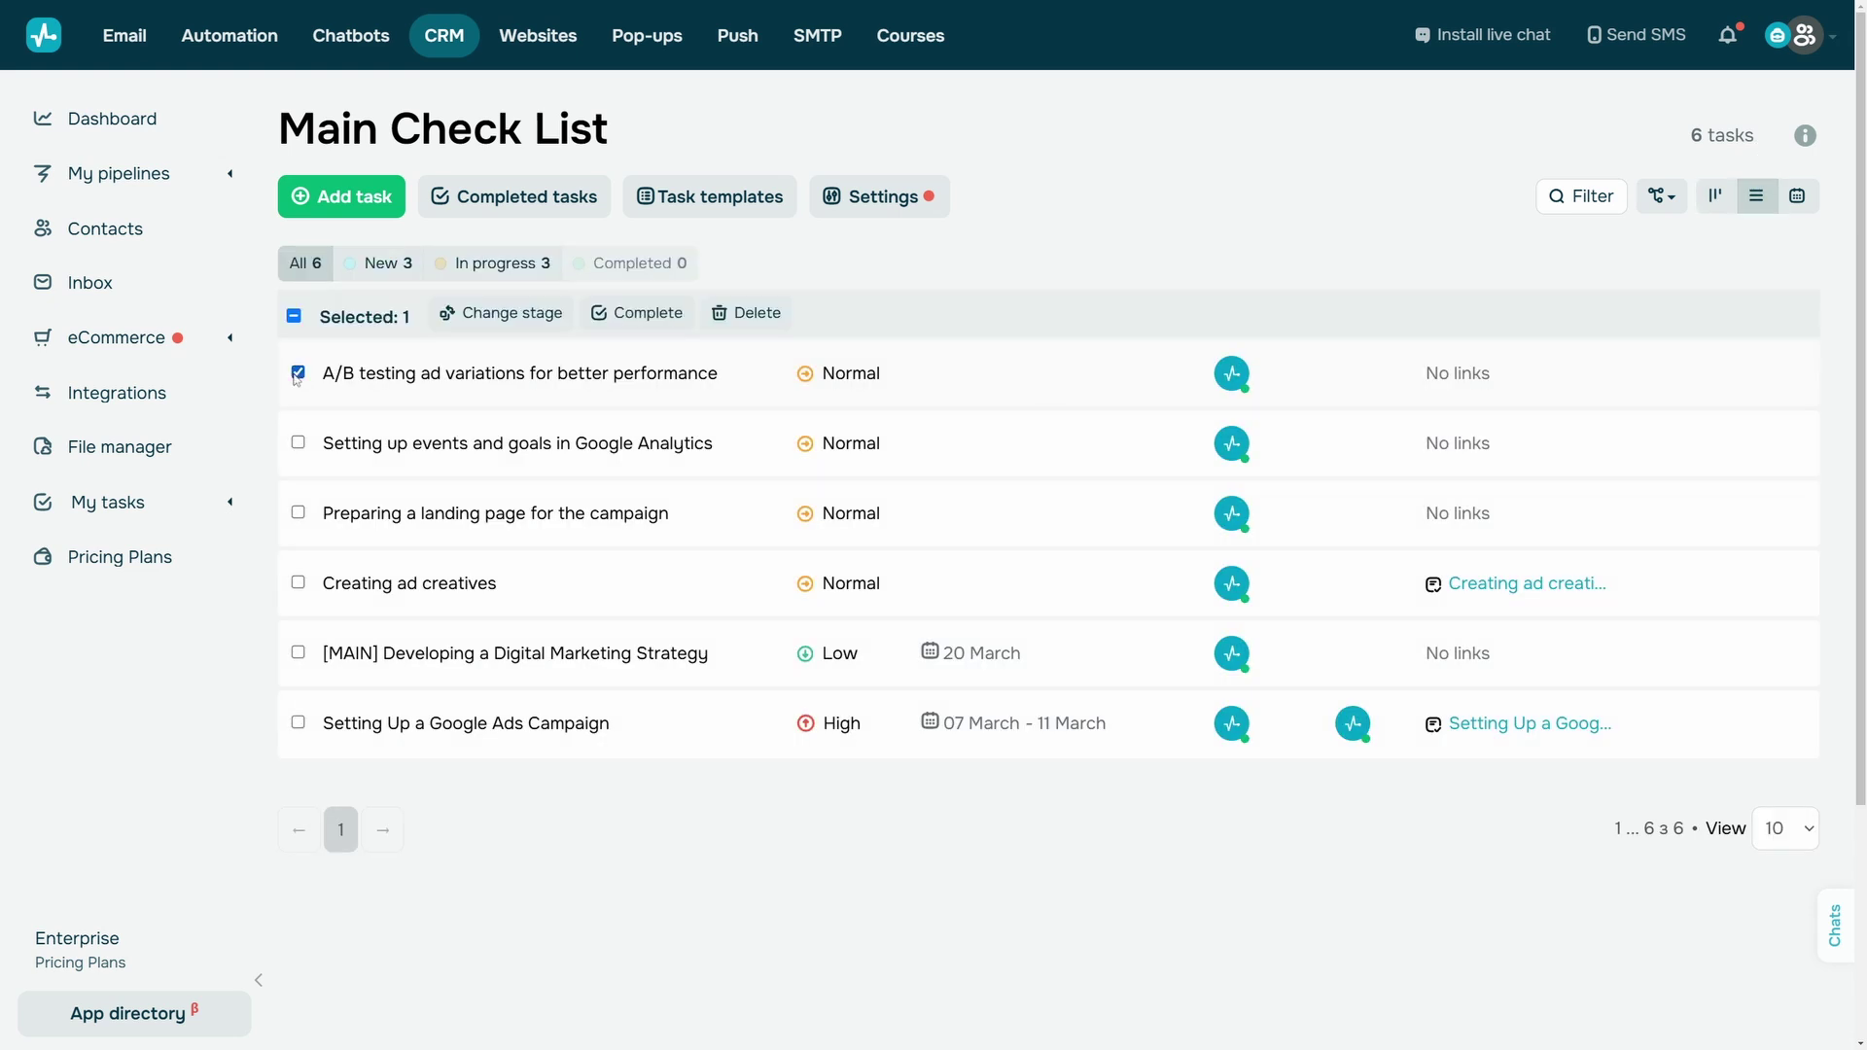
left_click(298, 442)
left_click(297, 513)
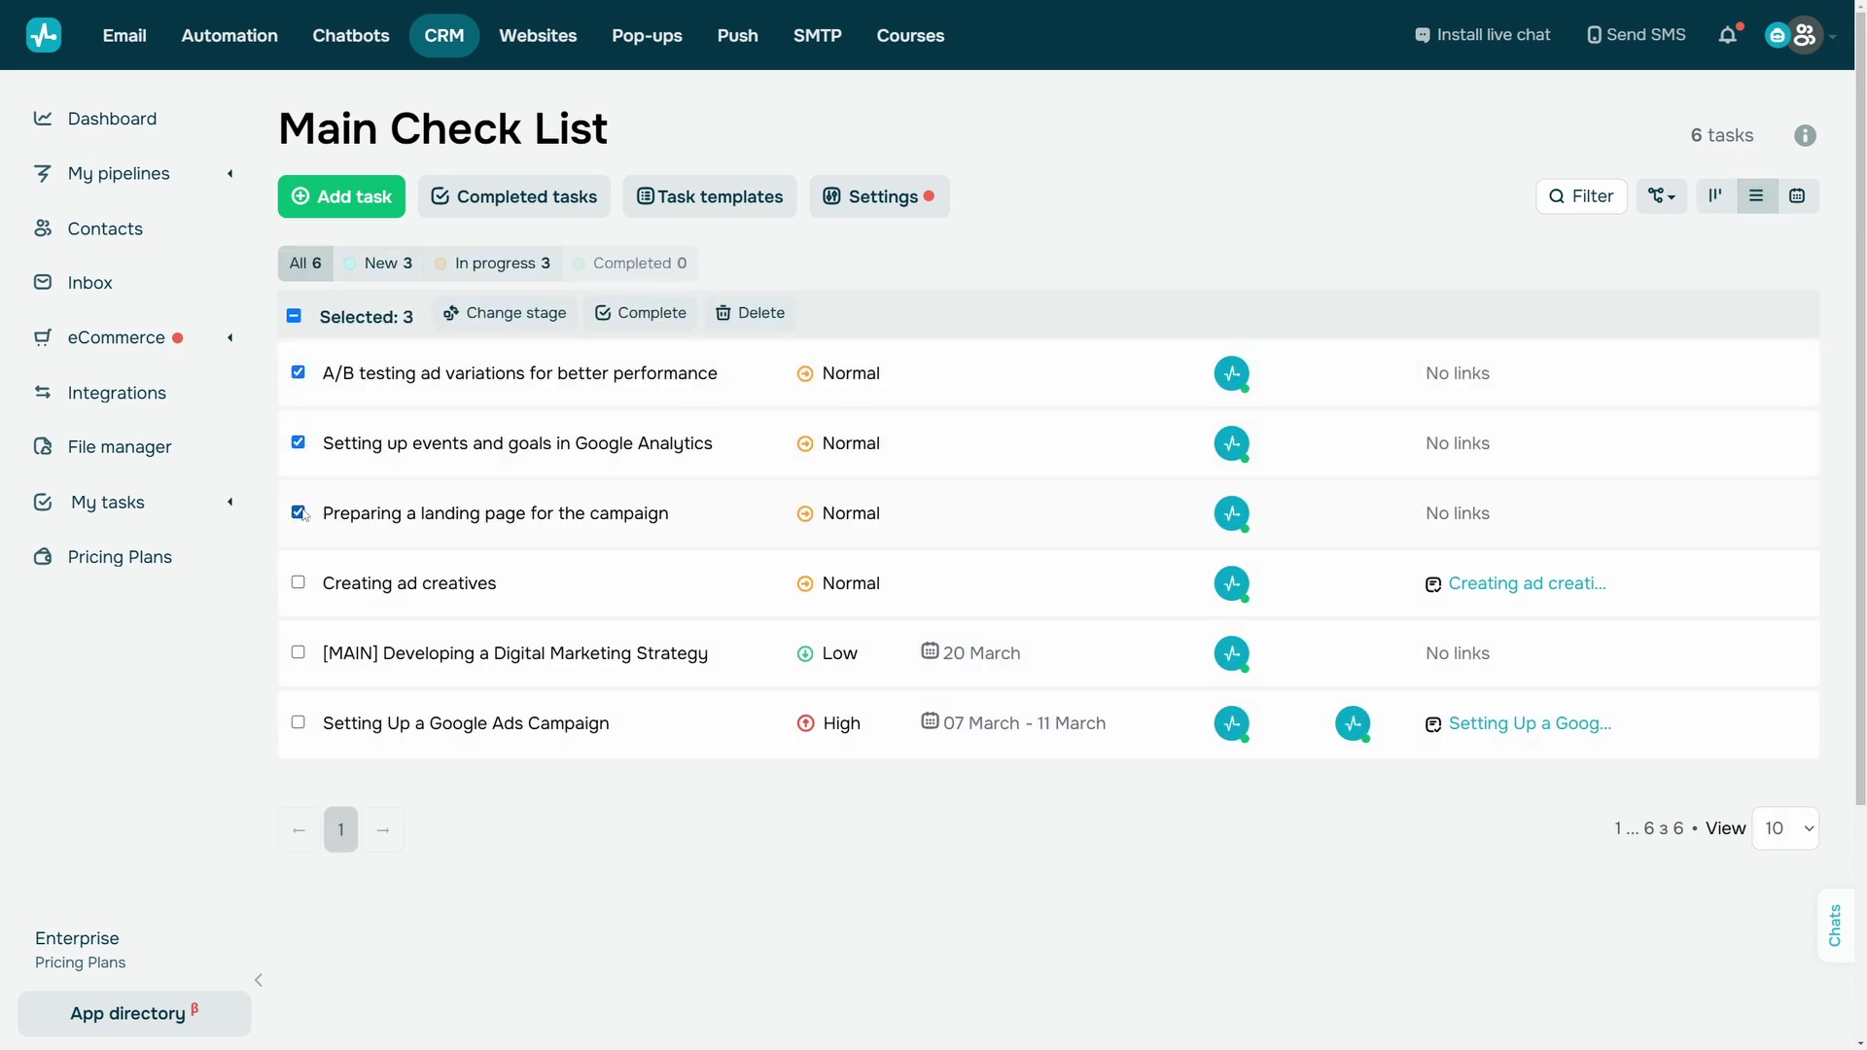